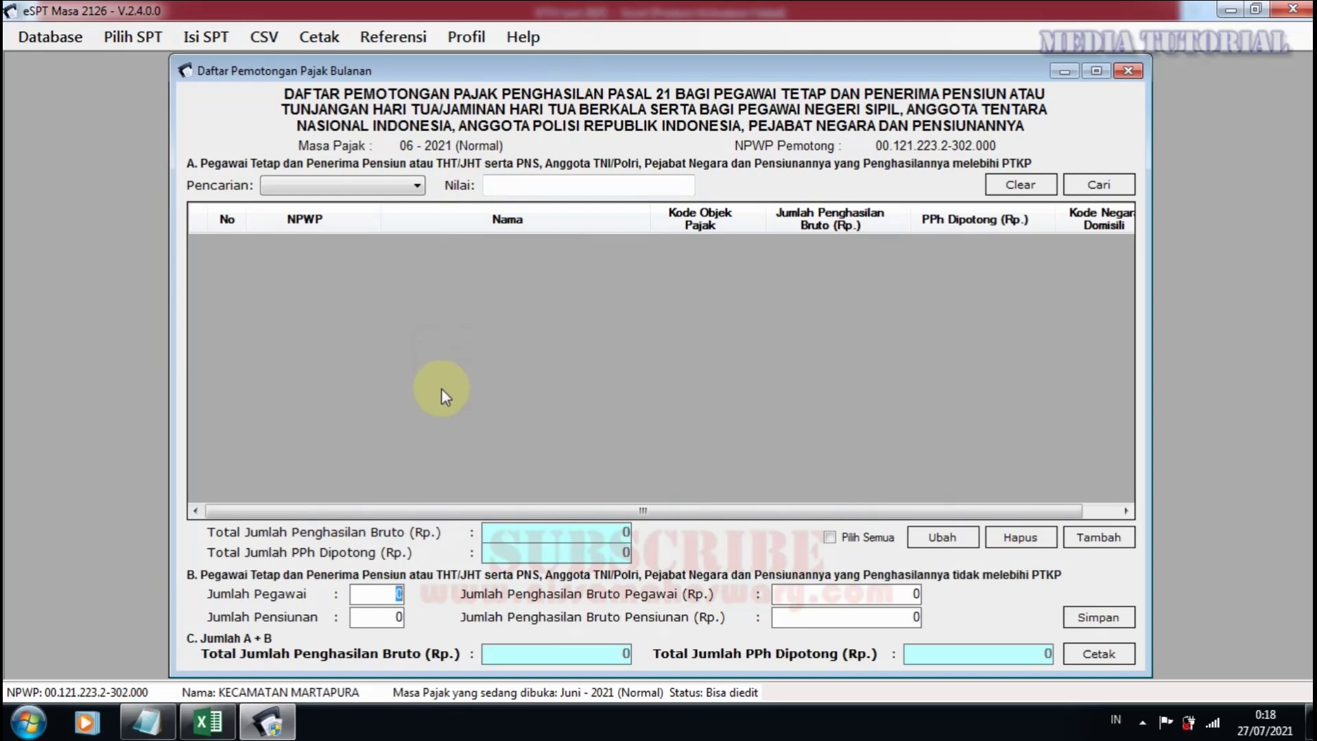
Preview the monthly withholding list for printing, then close the list and its print preview.
left_click(1101, 657)
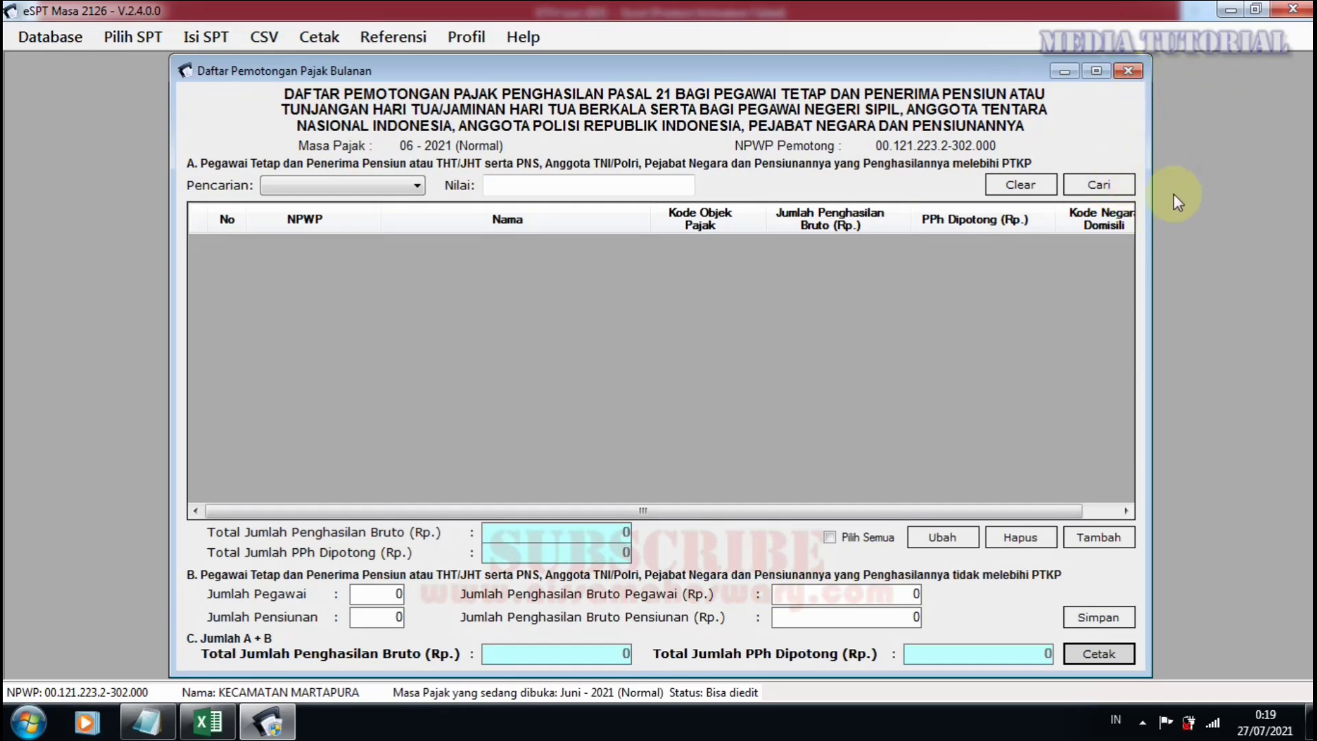
left_click(1127, 71)
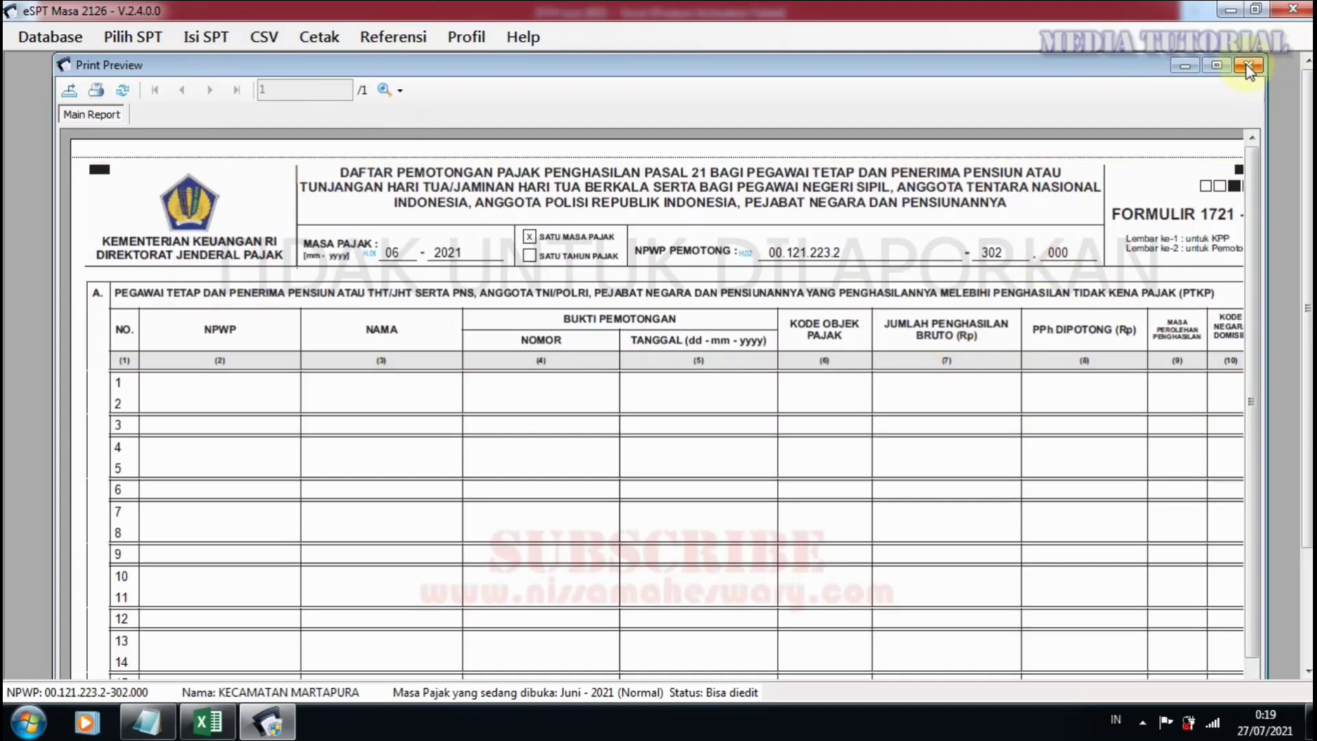
left_click(1246, 66)
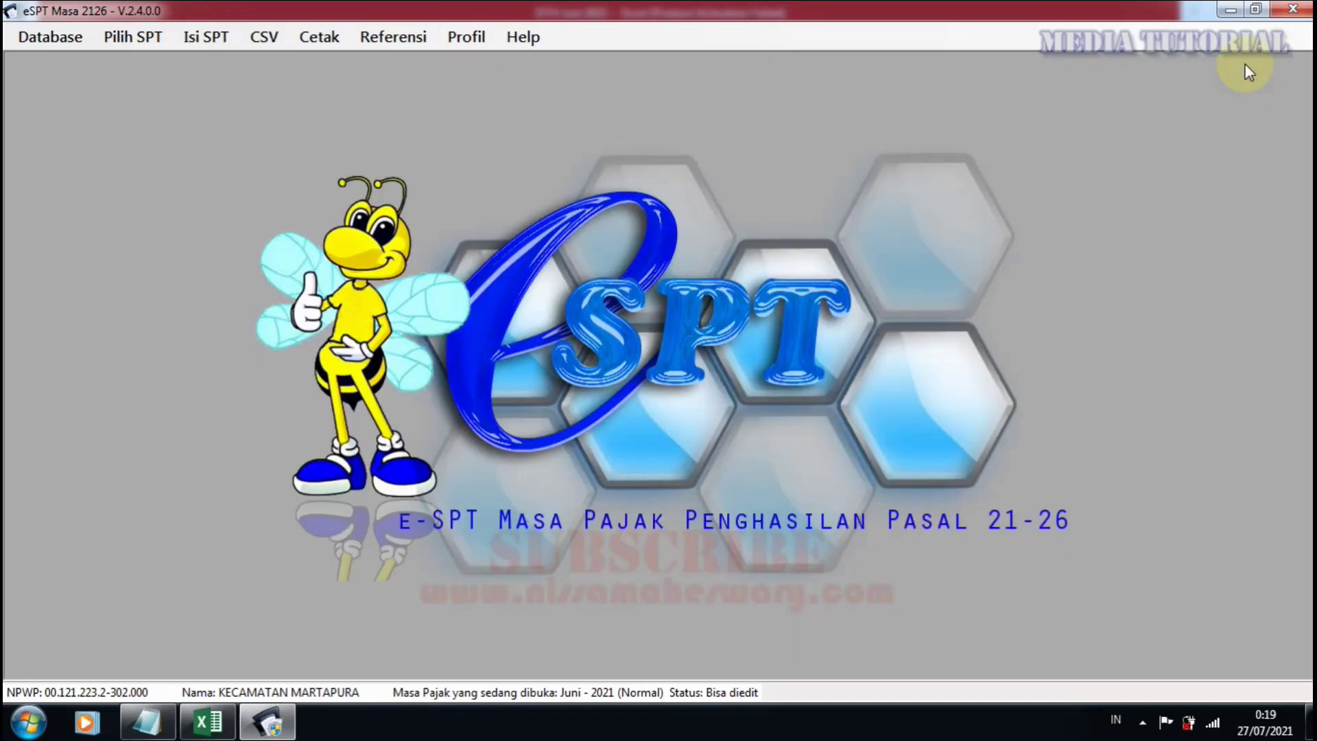
Scroll through the 38 June 2021 Final (1721-III) slips, close the list, and exit e-SPT.
left_click(206, 37)
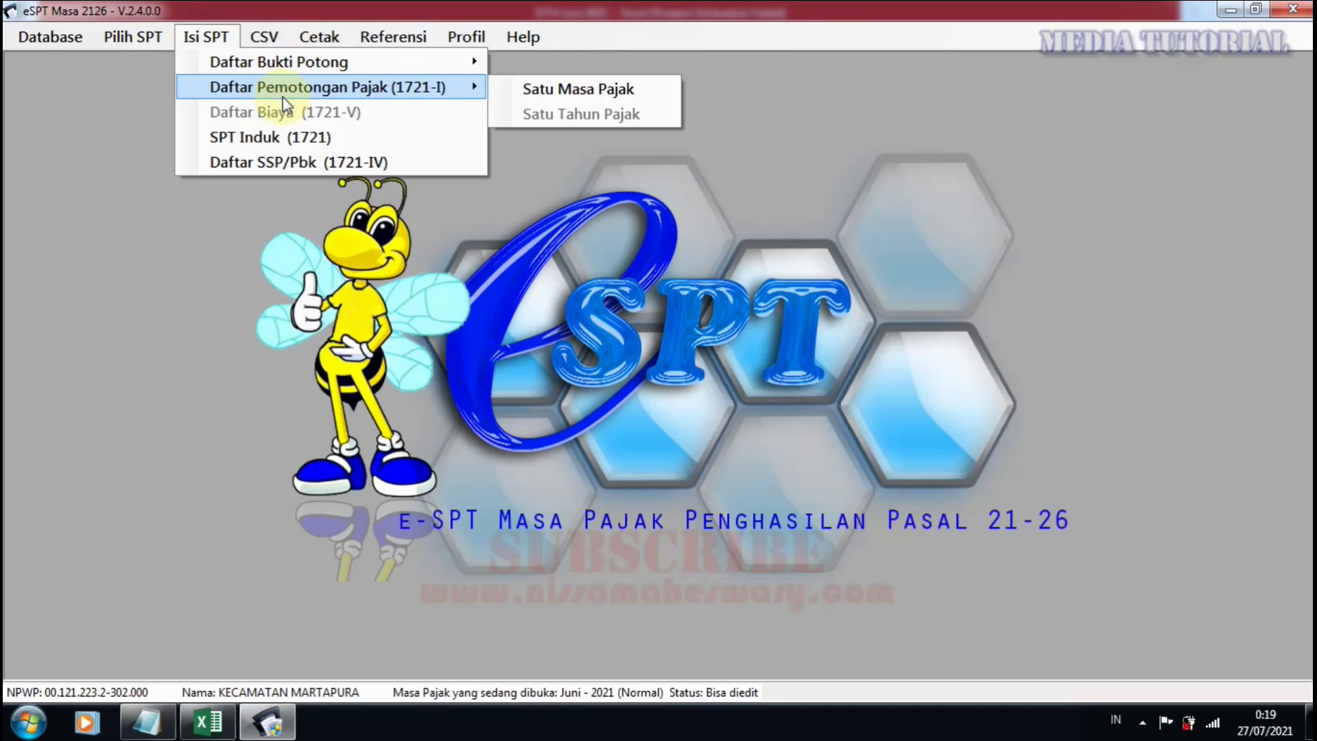
mouse_move(364, 60)
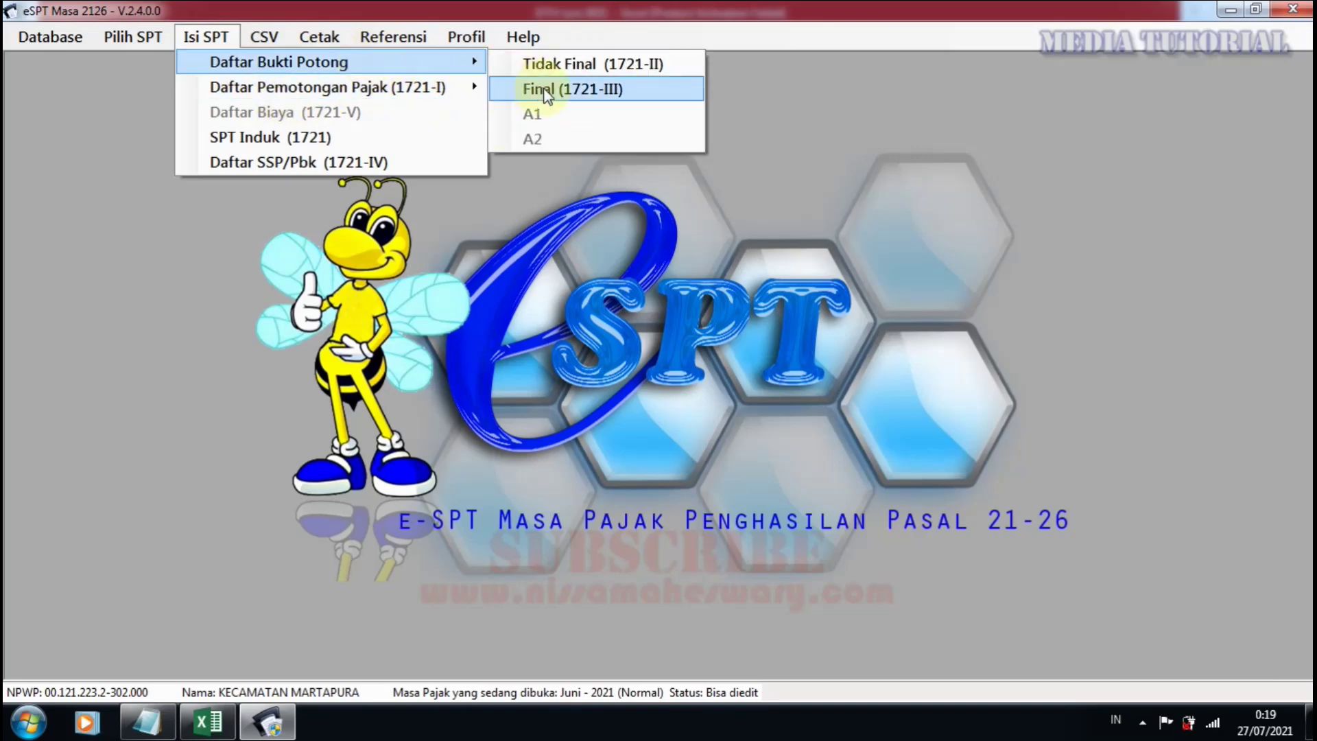
left_click(545, 89)
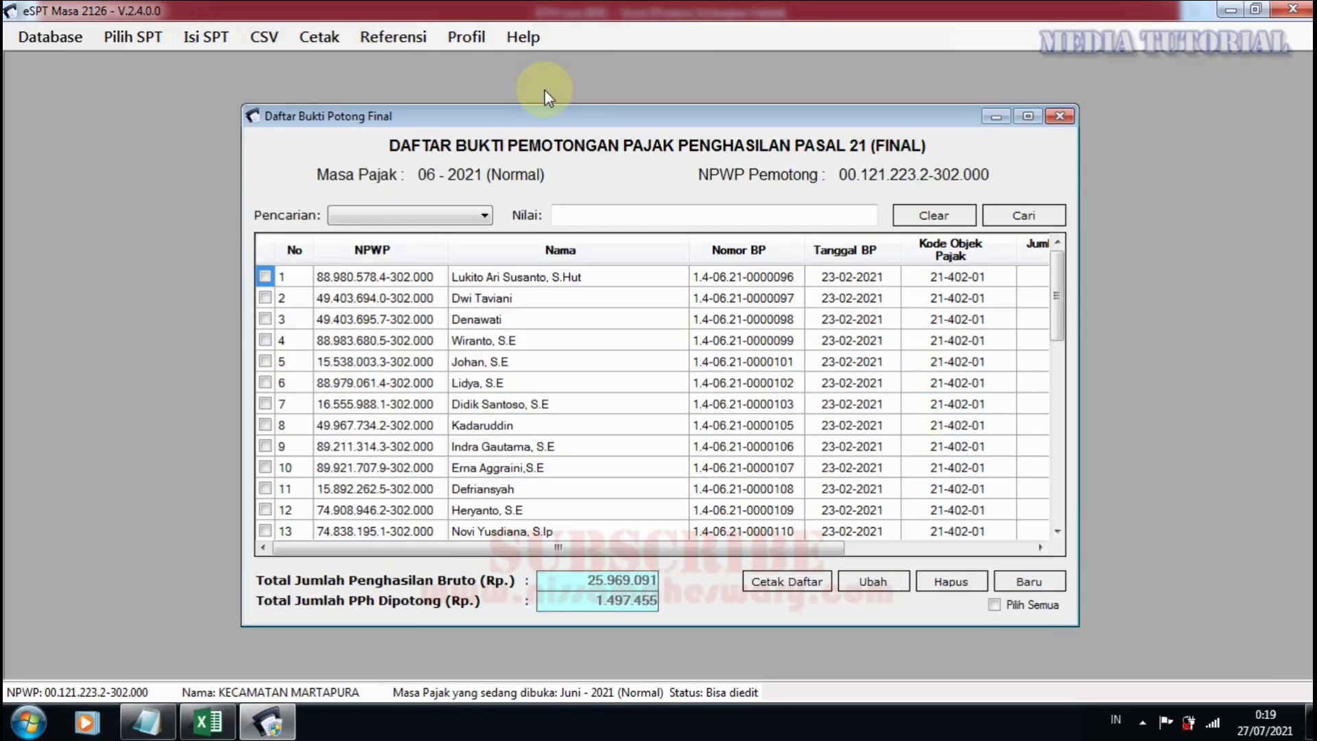
left_click_drag(1057, 309, 955, 492)
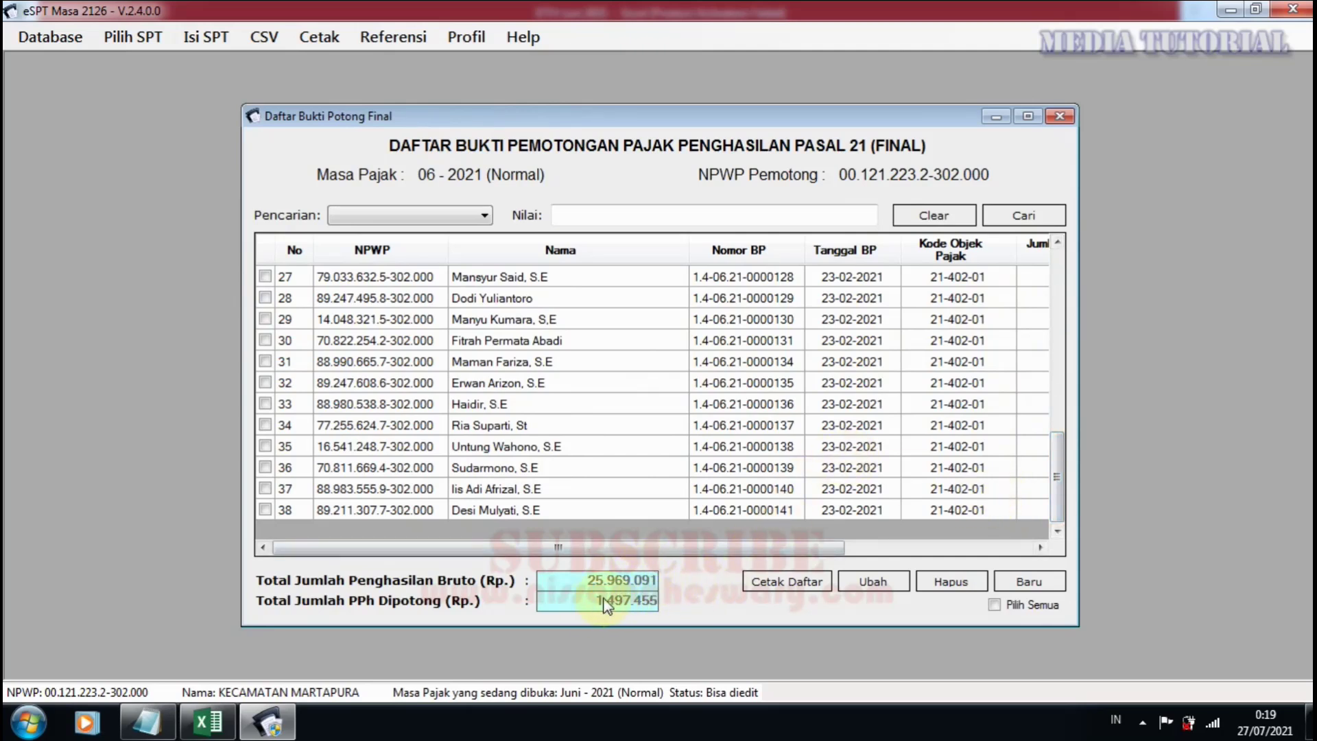
left_click_drag(1067, 482, 1061, 439)
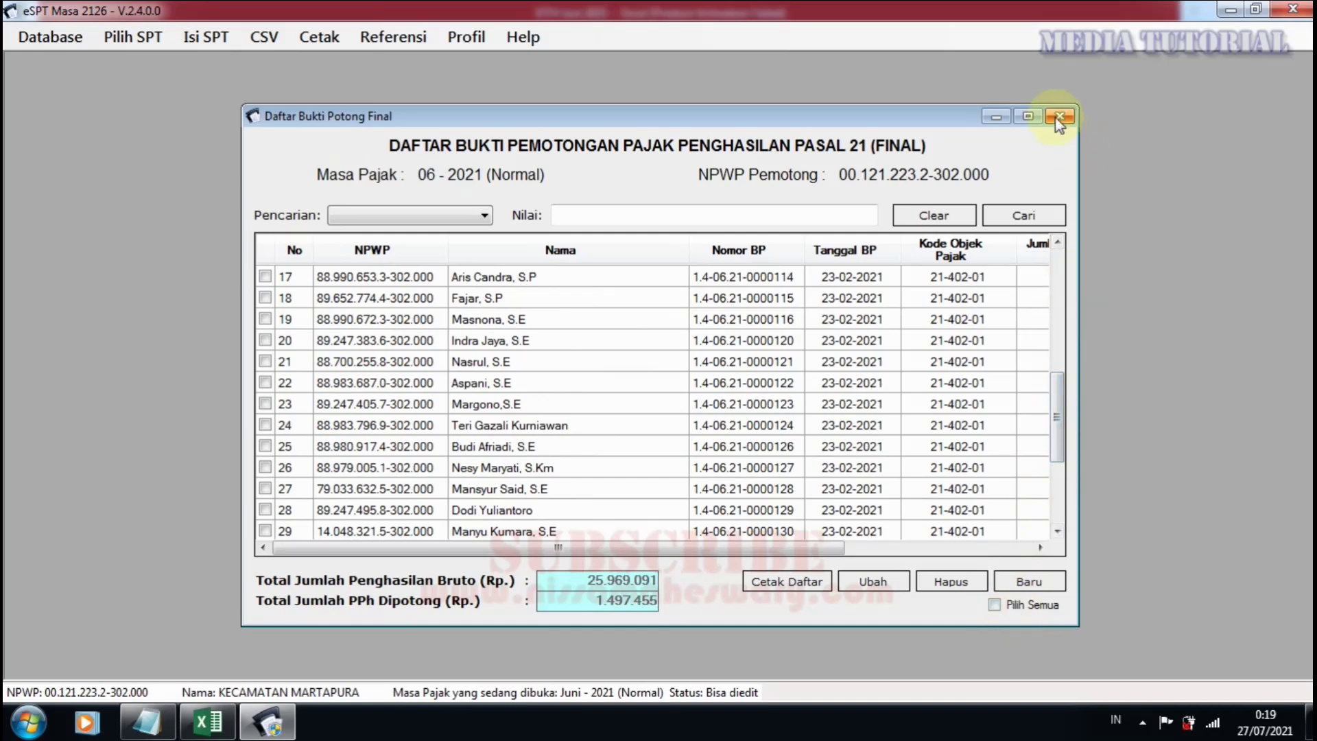
left_click(1059, 116)
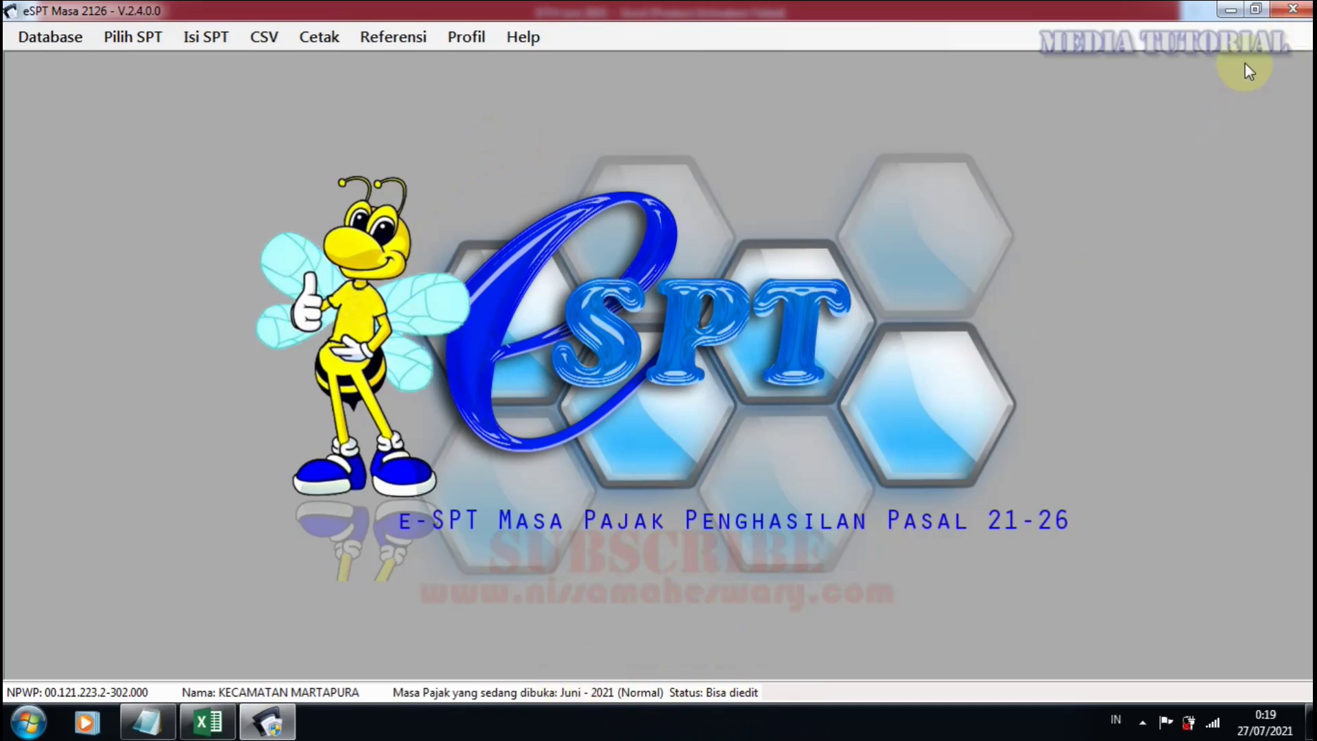
left_click(1296, 10)
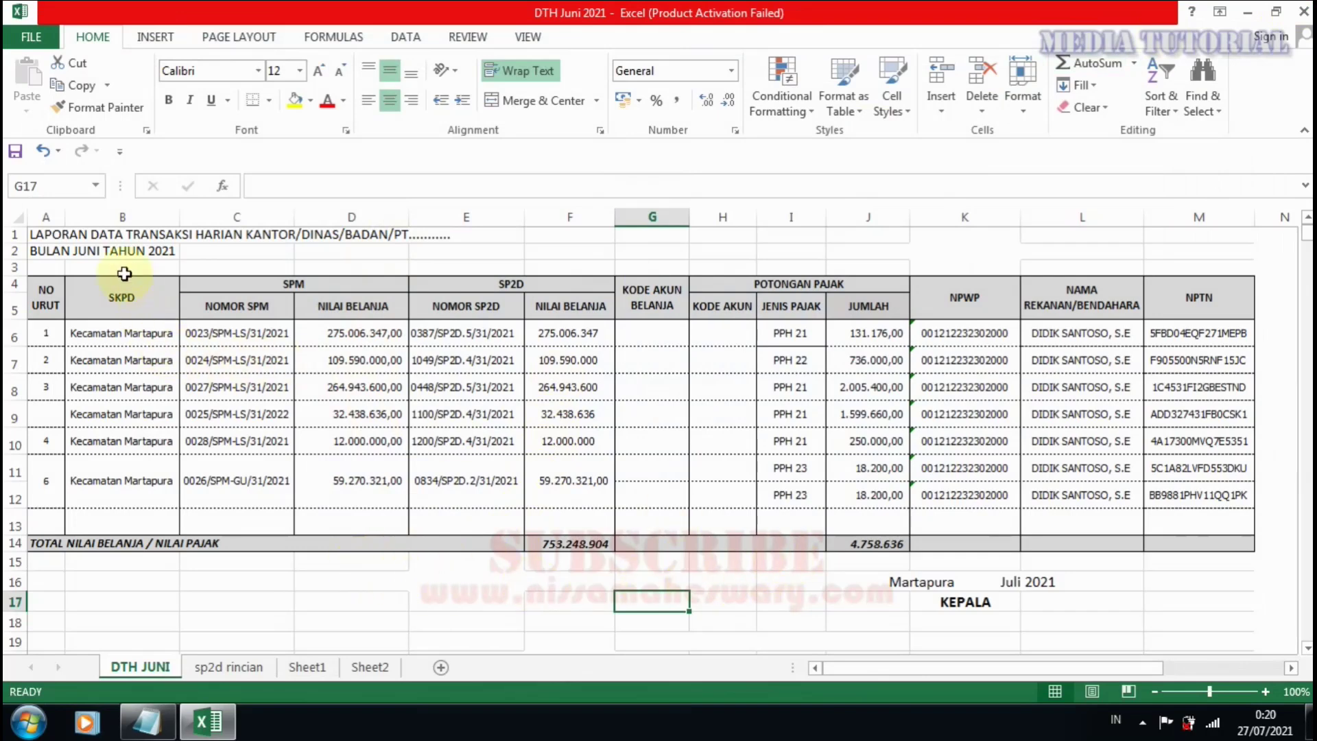
left_click(93, 251)
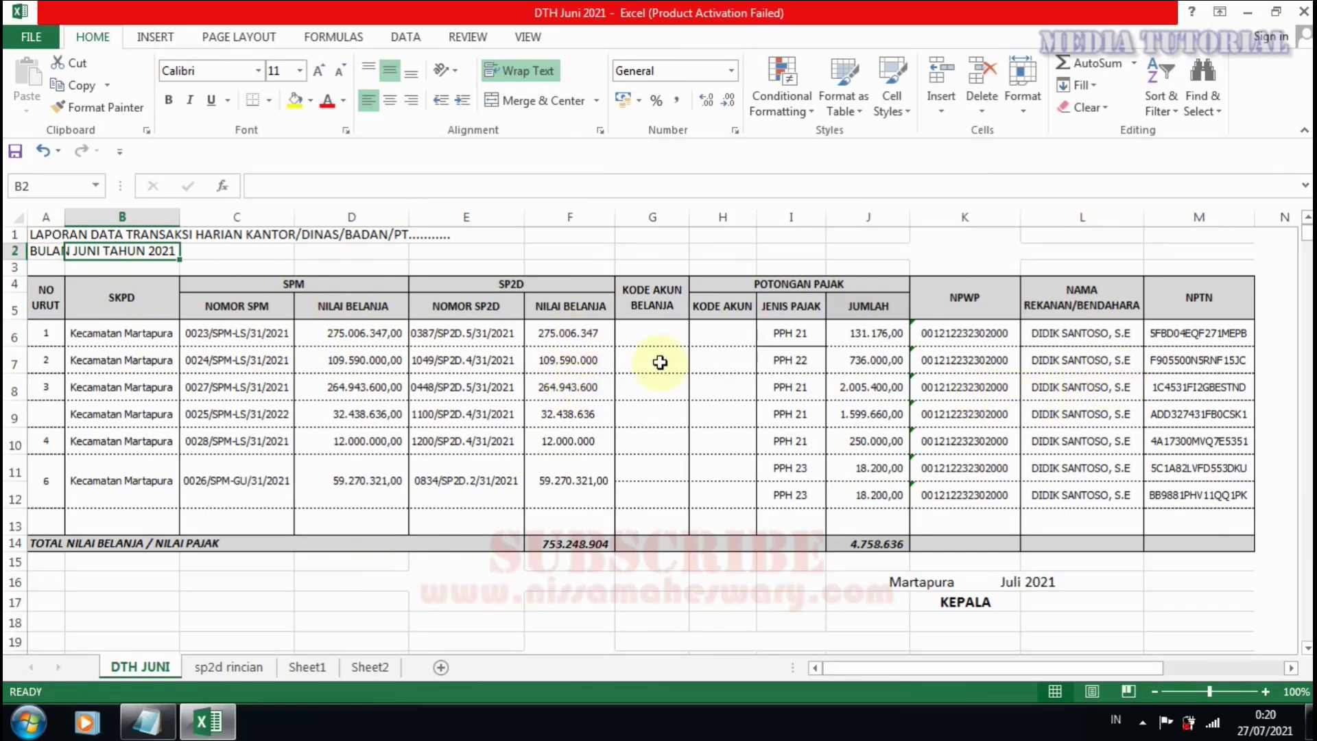
left_click(875, 360)
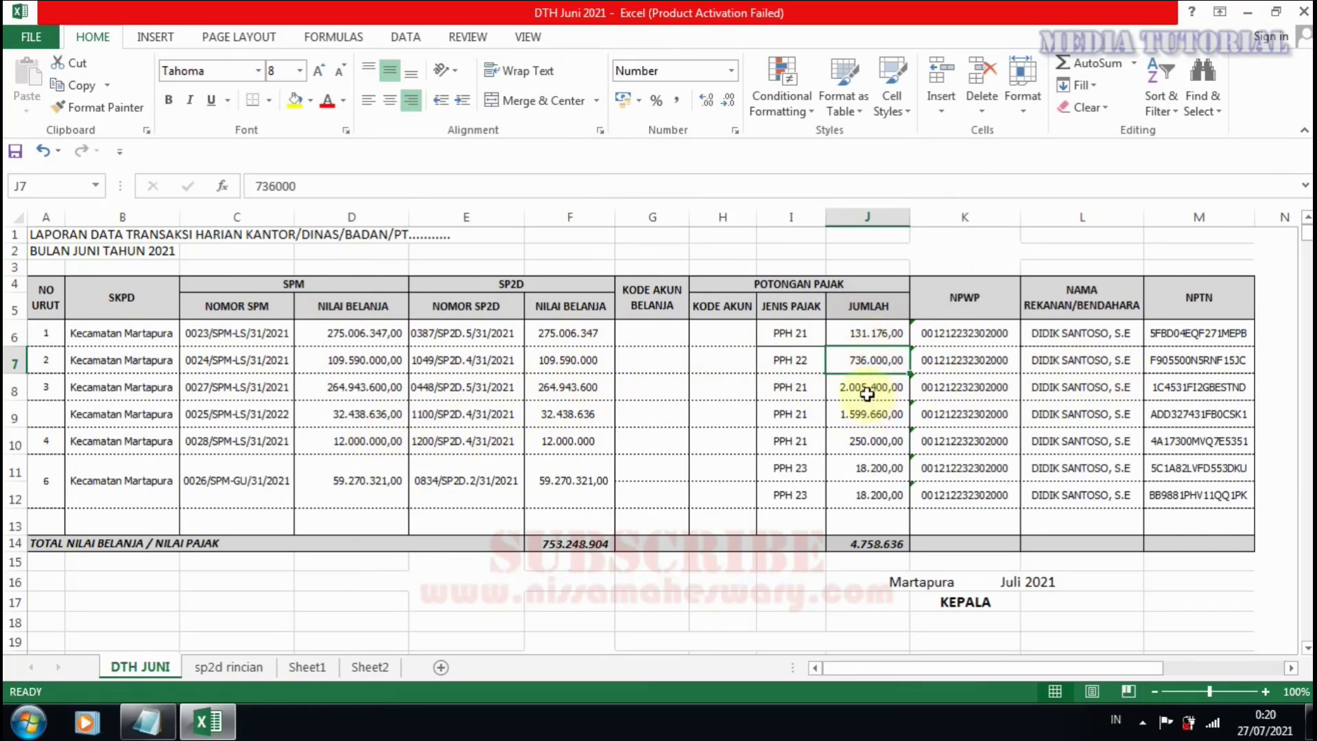
left_click(870, 393)
left_click(885, 414)
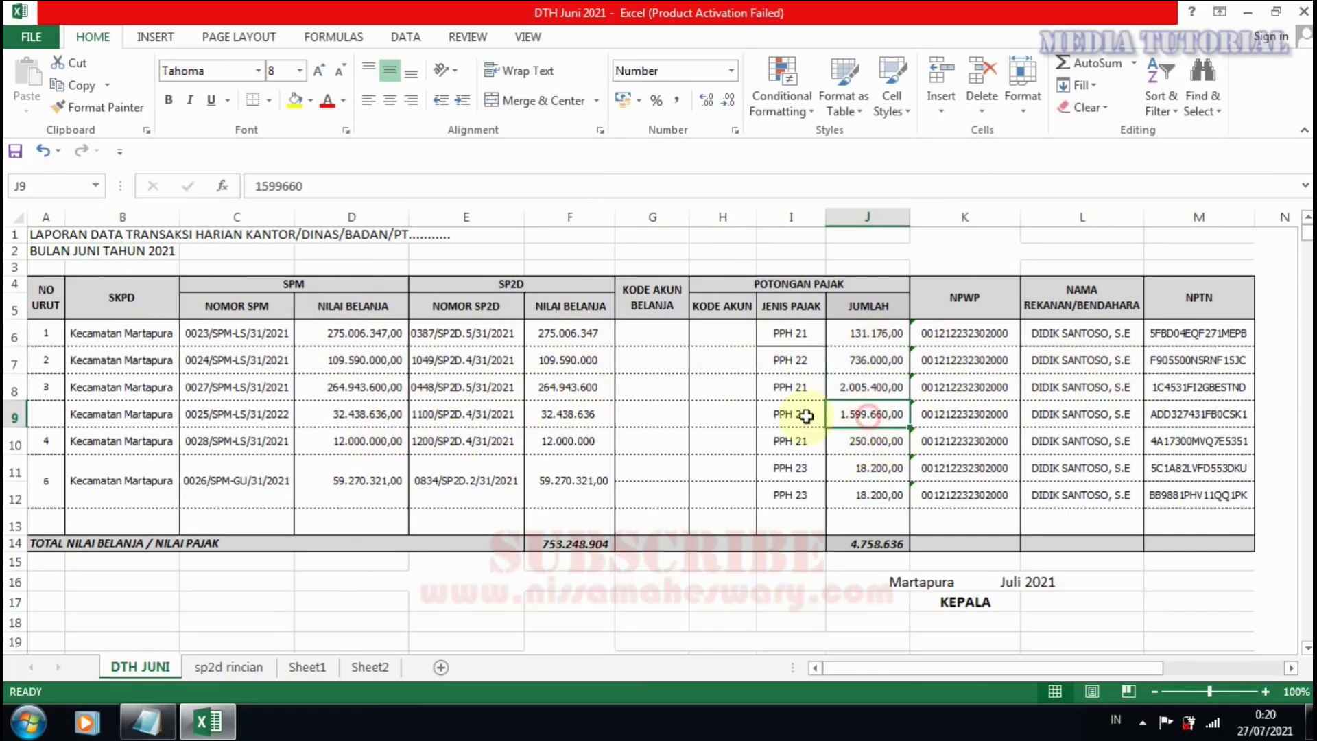
left_click(580, 414)
left_click(864, 421)
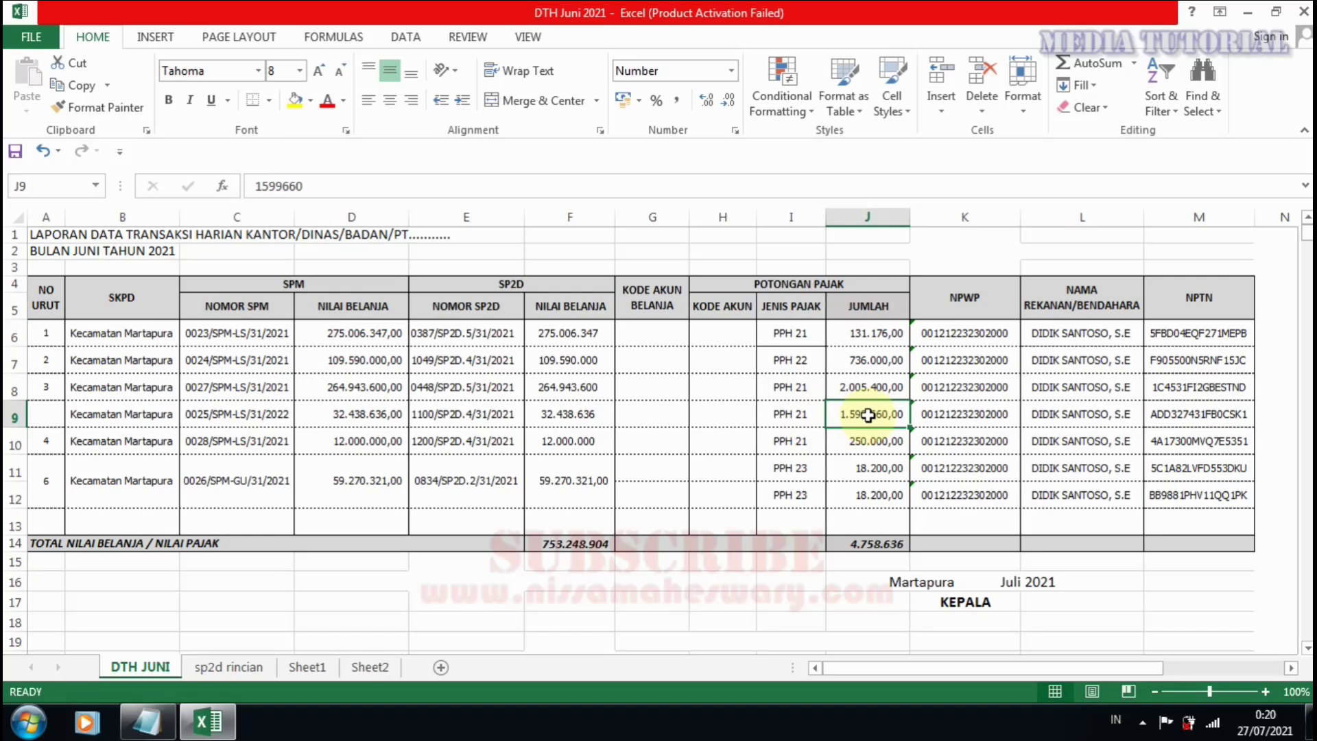
Inspect the formula in F9 alongside the empty G9 and the amount in J9.
left_click(582, 416)
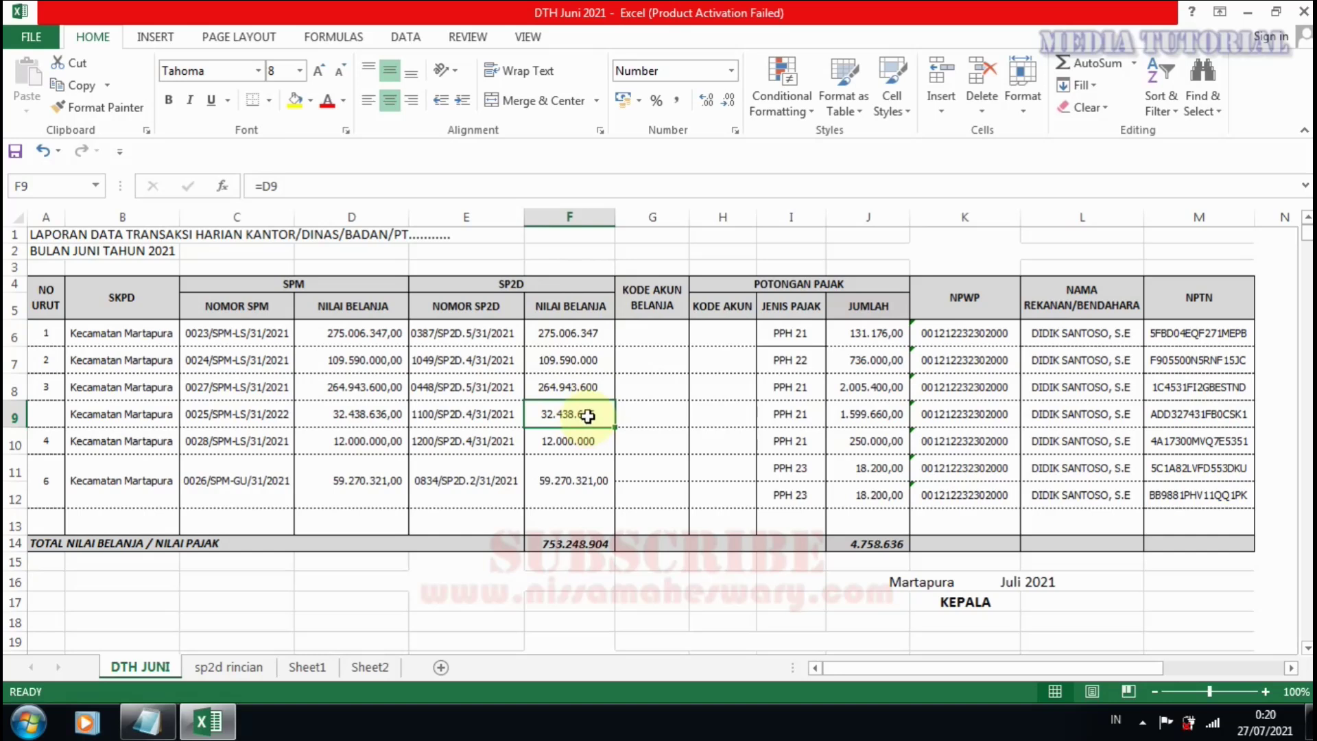
left_click(840, 418)
left_click(561, 418)
left_click(656, 414)
left_click(578, 413)
left_click(649, 415)
left_click(565, 414)
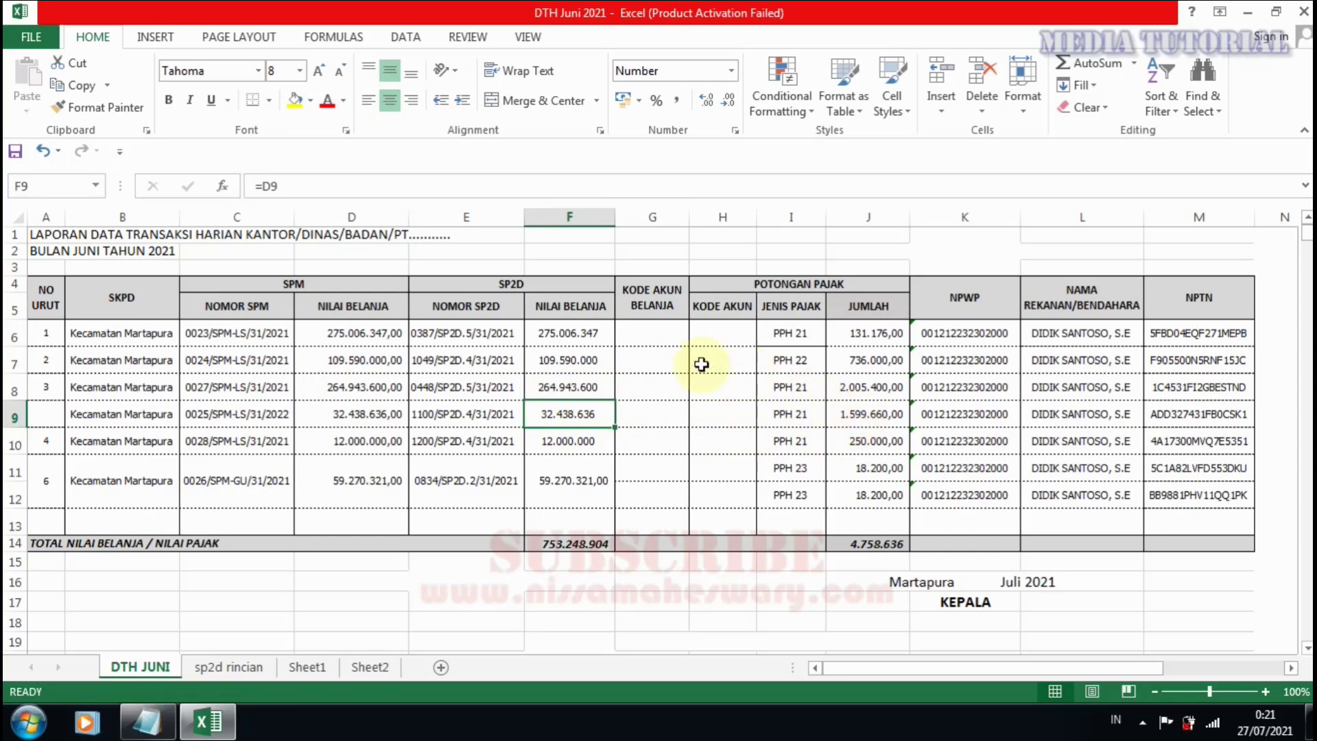
left_click(876, 415)
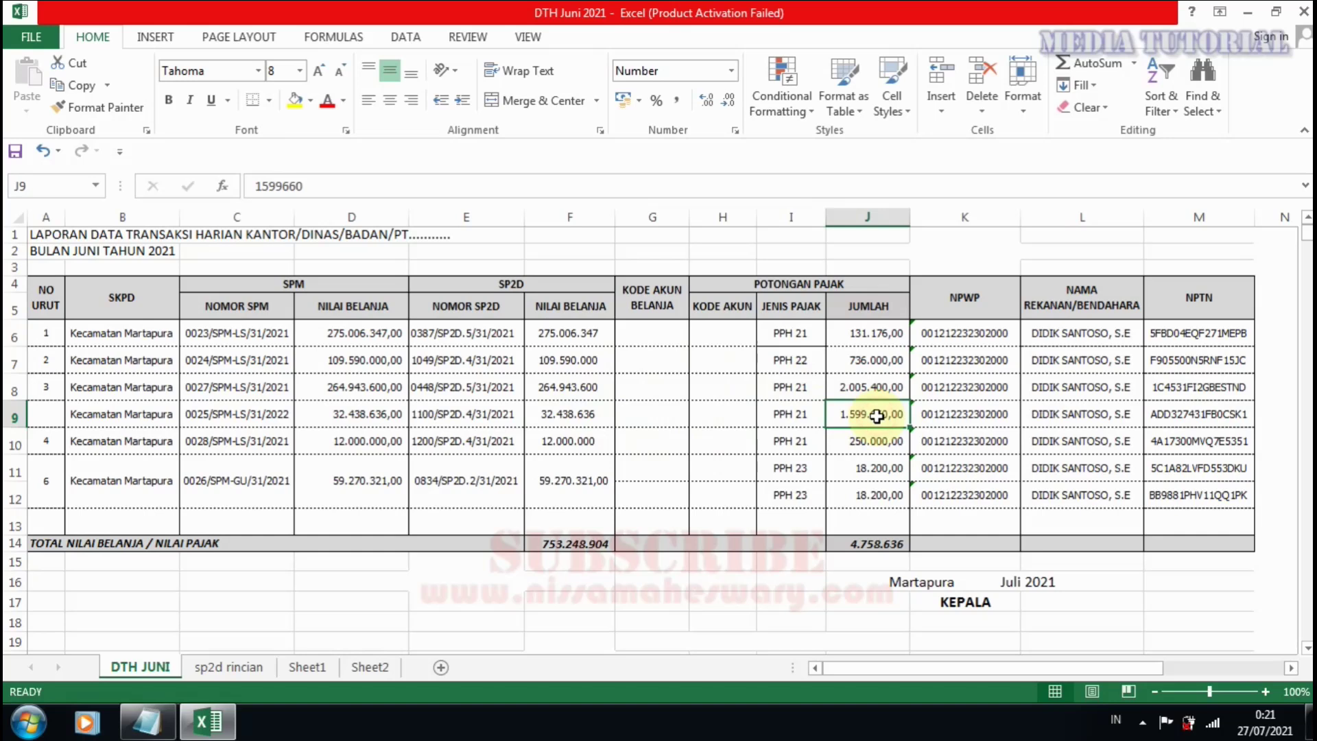
Compare the POTONGAN PAJAK amount in J9 with the NPTN code in M9.
left_click(819, 287)
left_click(866, 420)
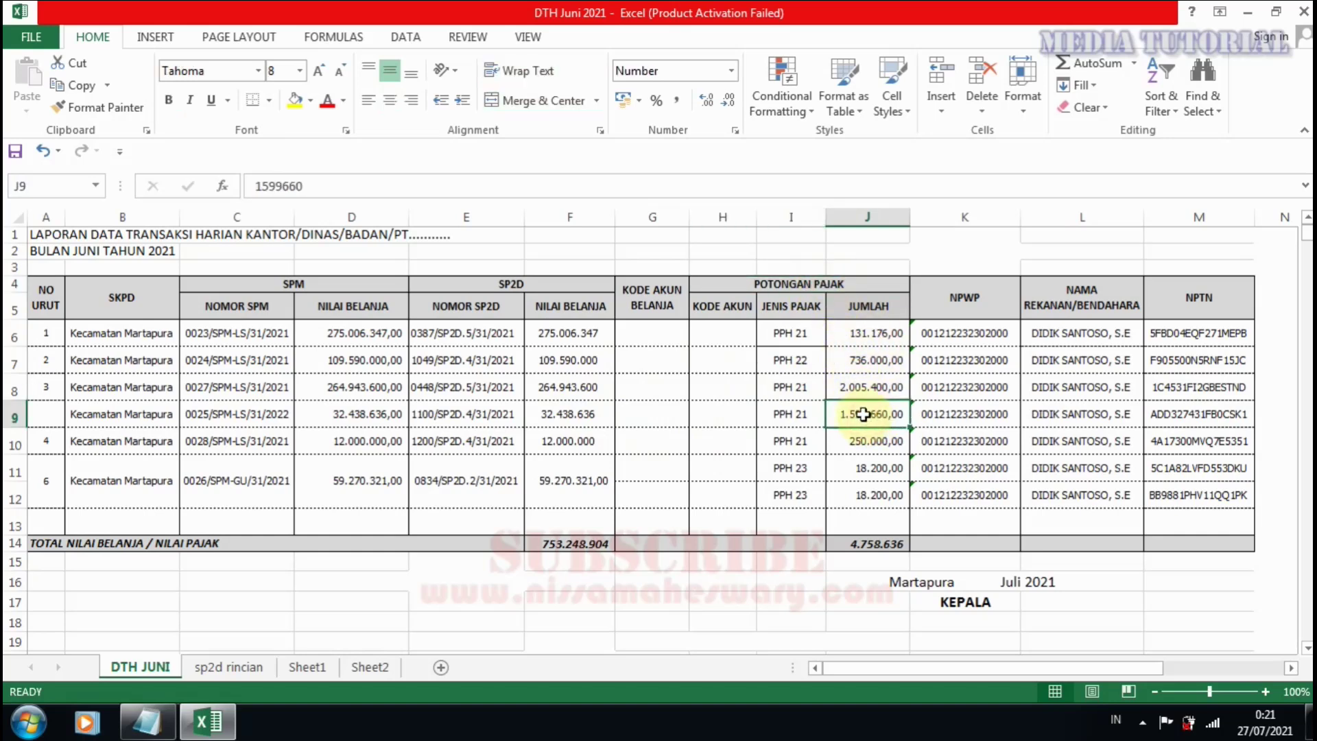
left_click(1207, 416)
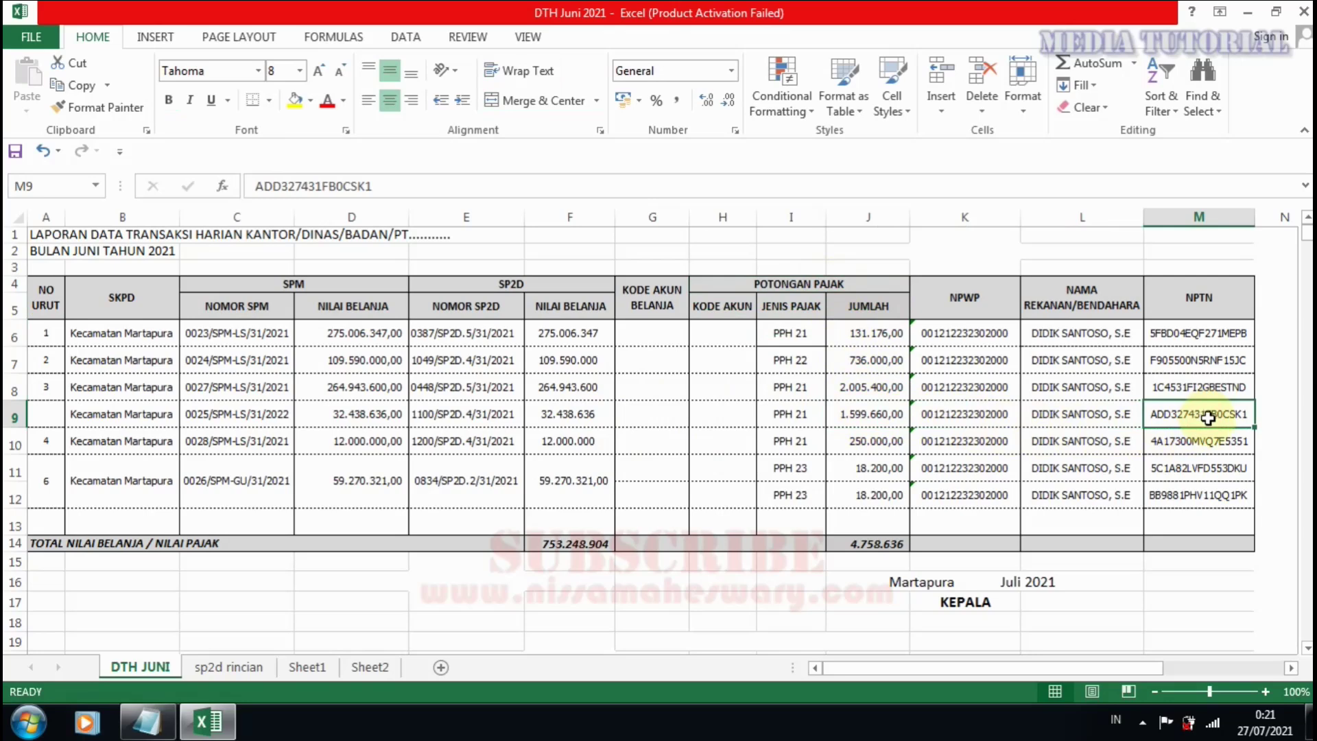
left_click(888, 413)
left_click(1180, 419)
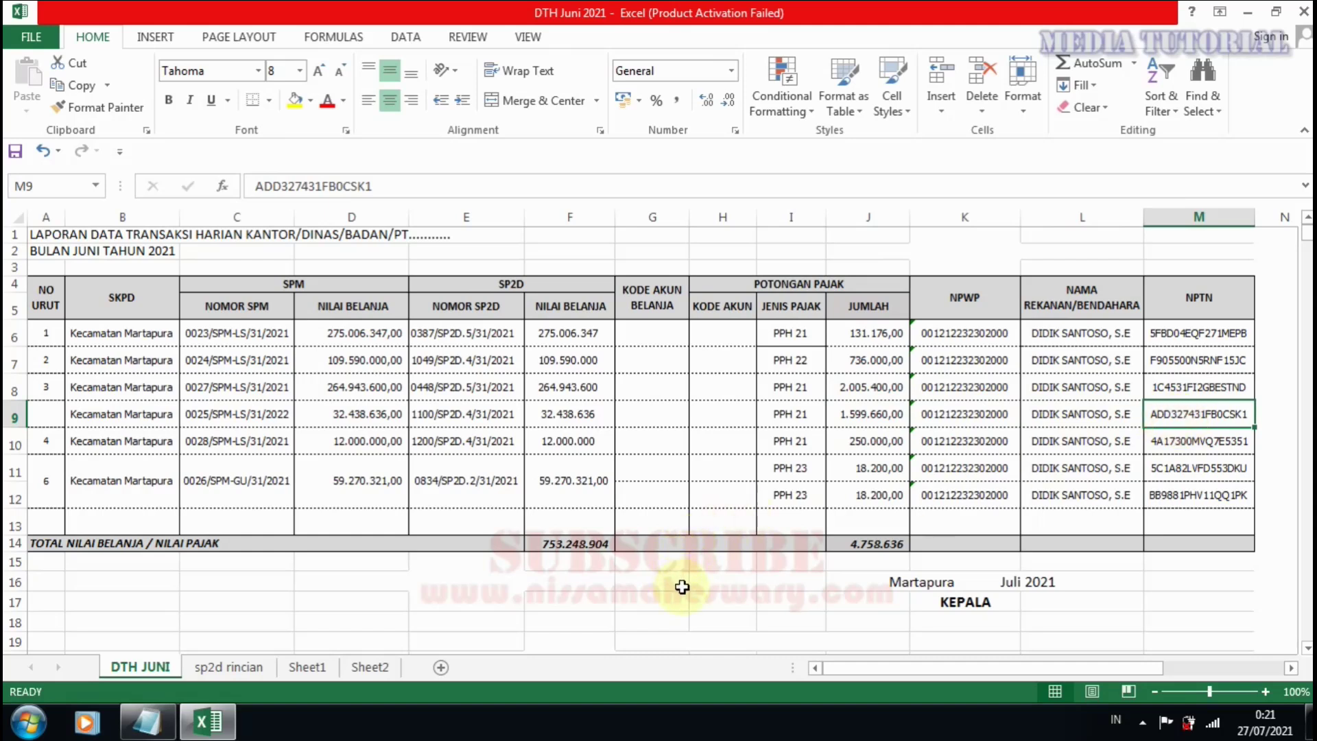
Minimize the Excel workbook and refresh the desktop.
left_click(1248, 11)
right_click(845, 207)
left_click(860, 224)
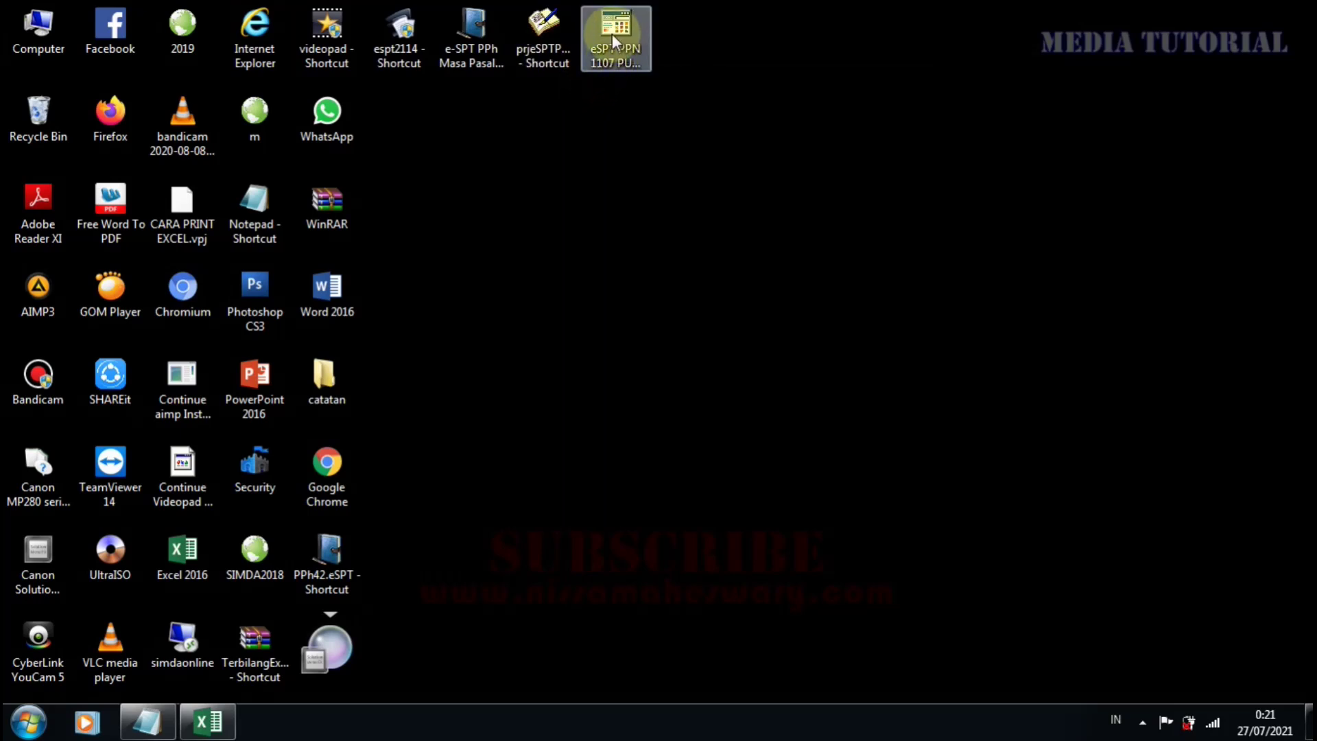
Run the espt2114 desktop shortcut as administrator to reach the db2113.accdb connection dialog.
right_click(401, 54)
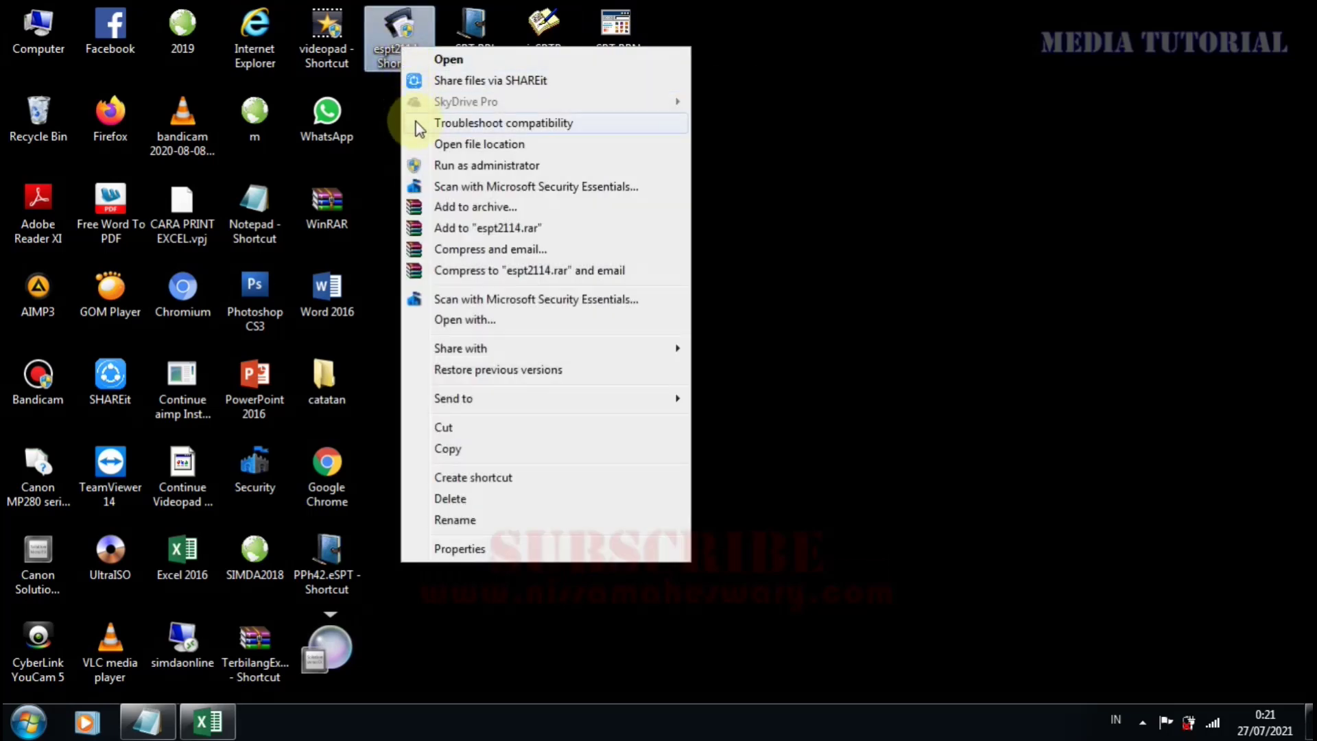
left_click(453, 168)
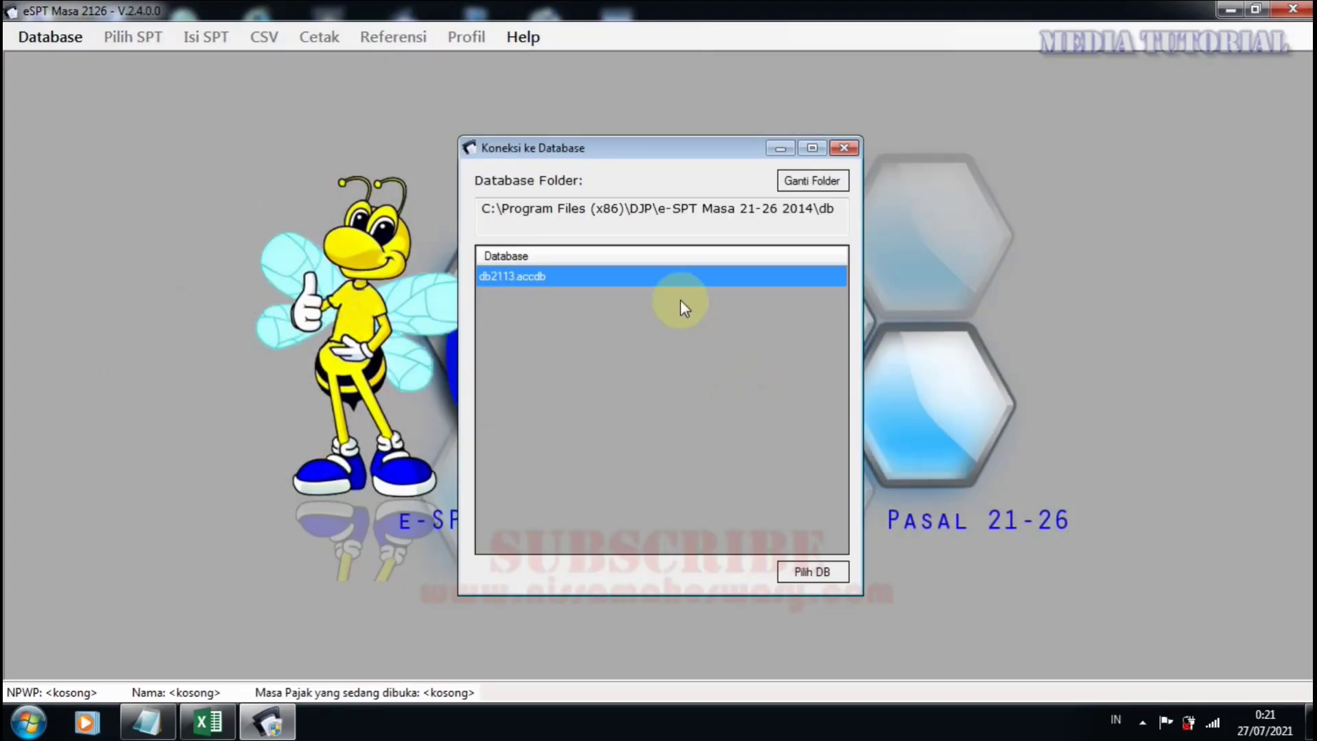
Connect to db2113.accdb, log in with the account password, and dismiss the success message.
left_click(586, 257)
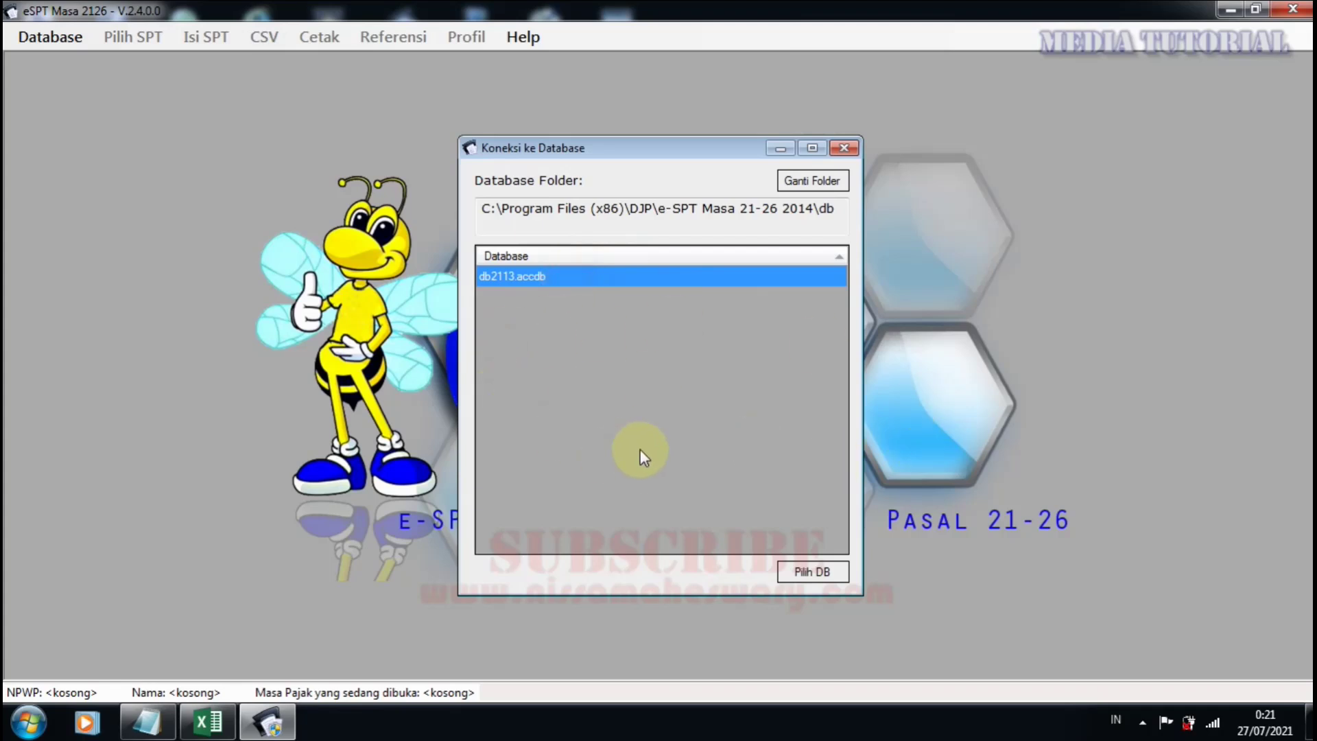
left_click(817, 570)
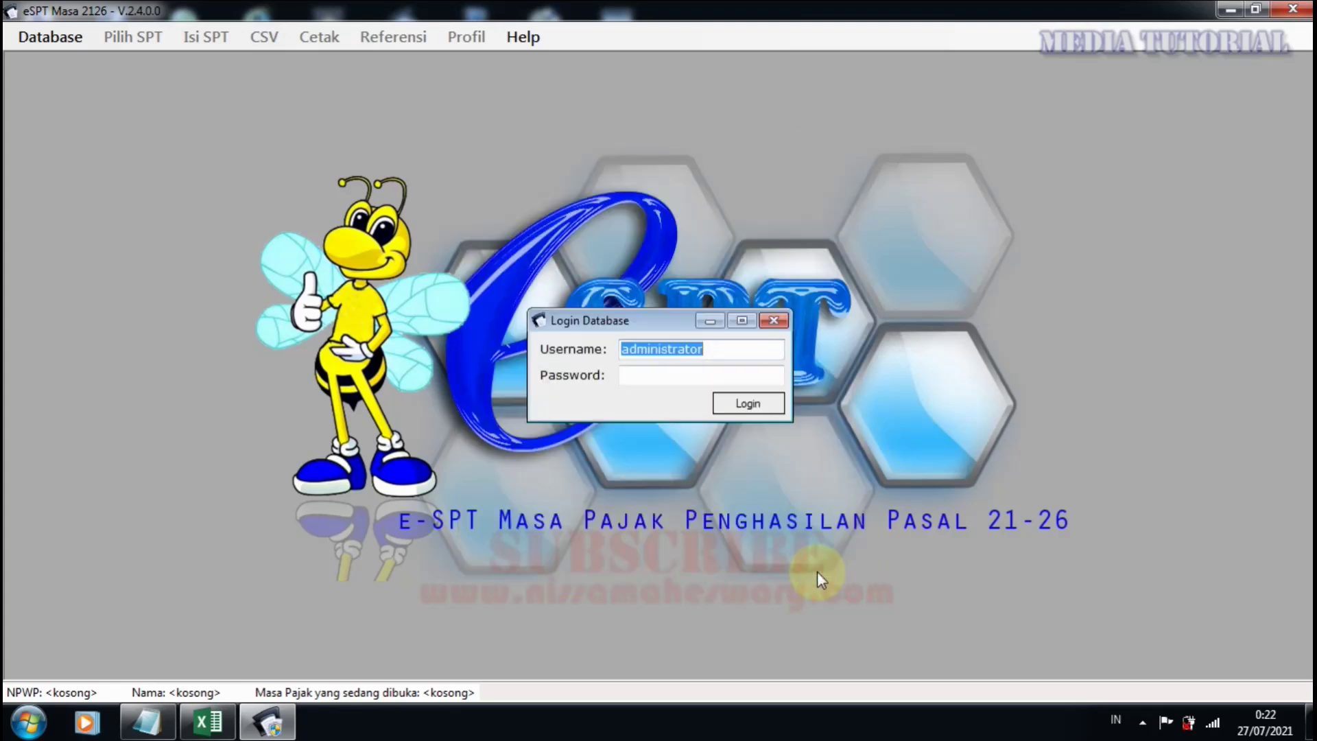
left_click(660, 374)
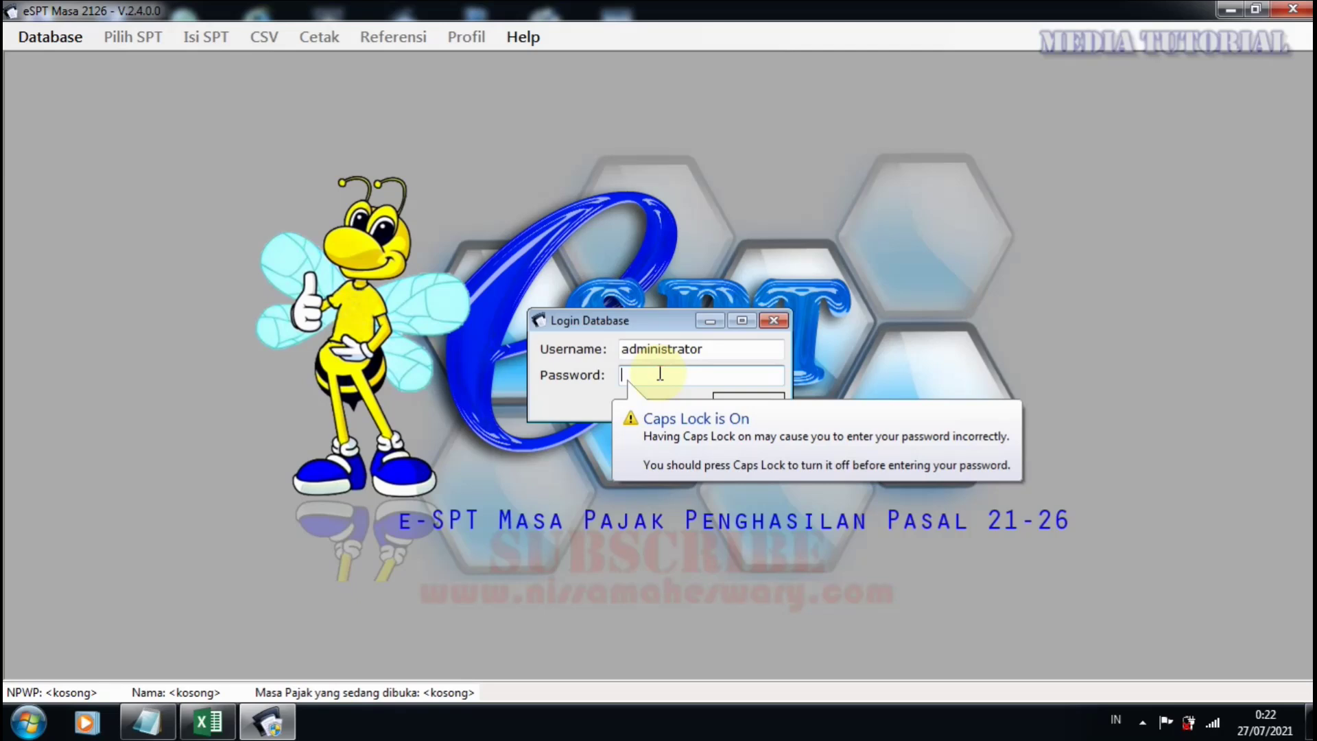
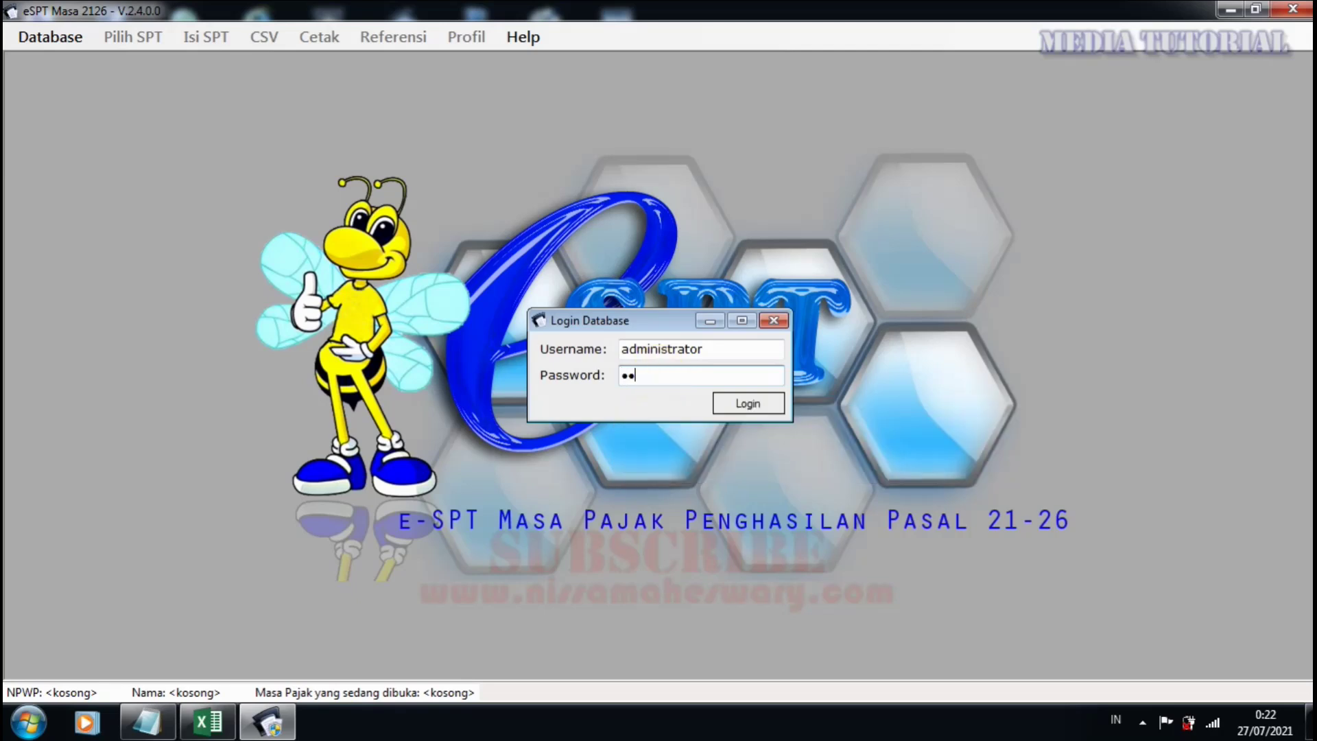
key("Return")
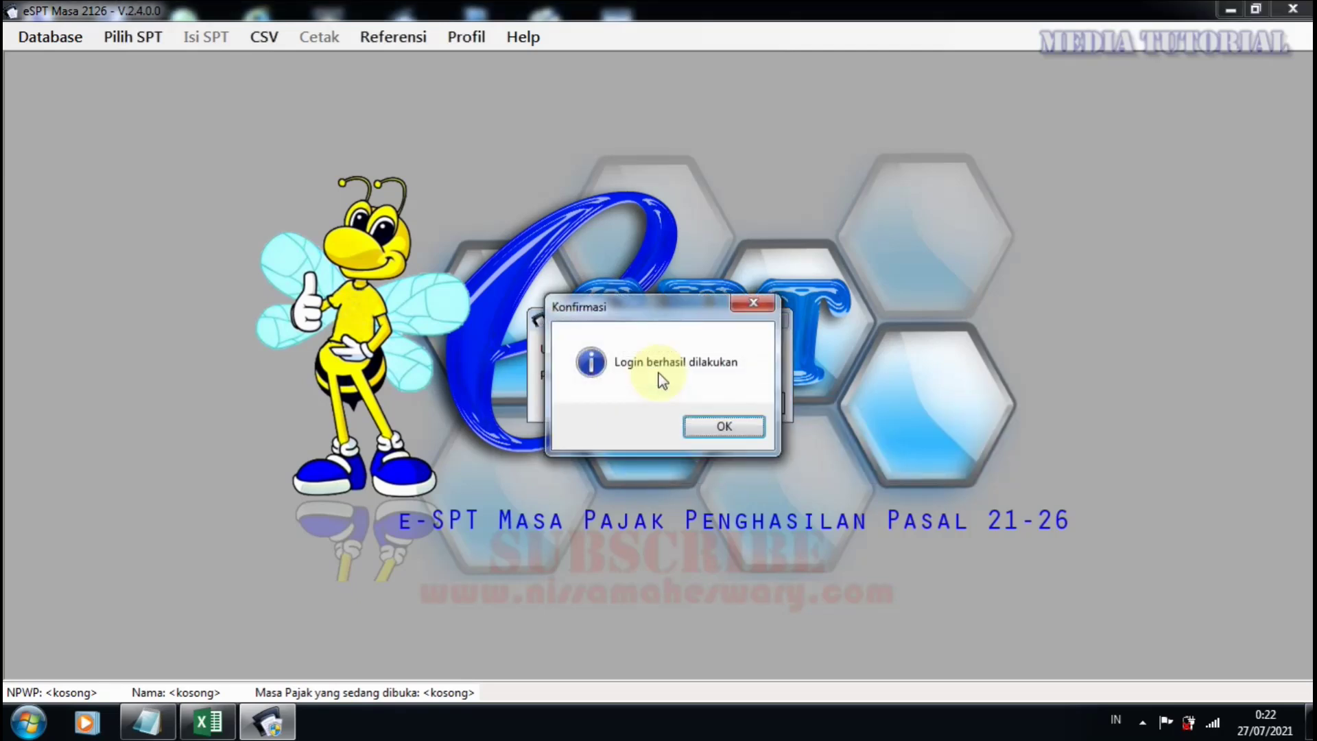
key("Return")
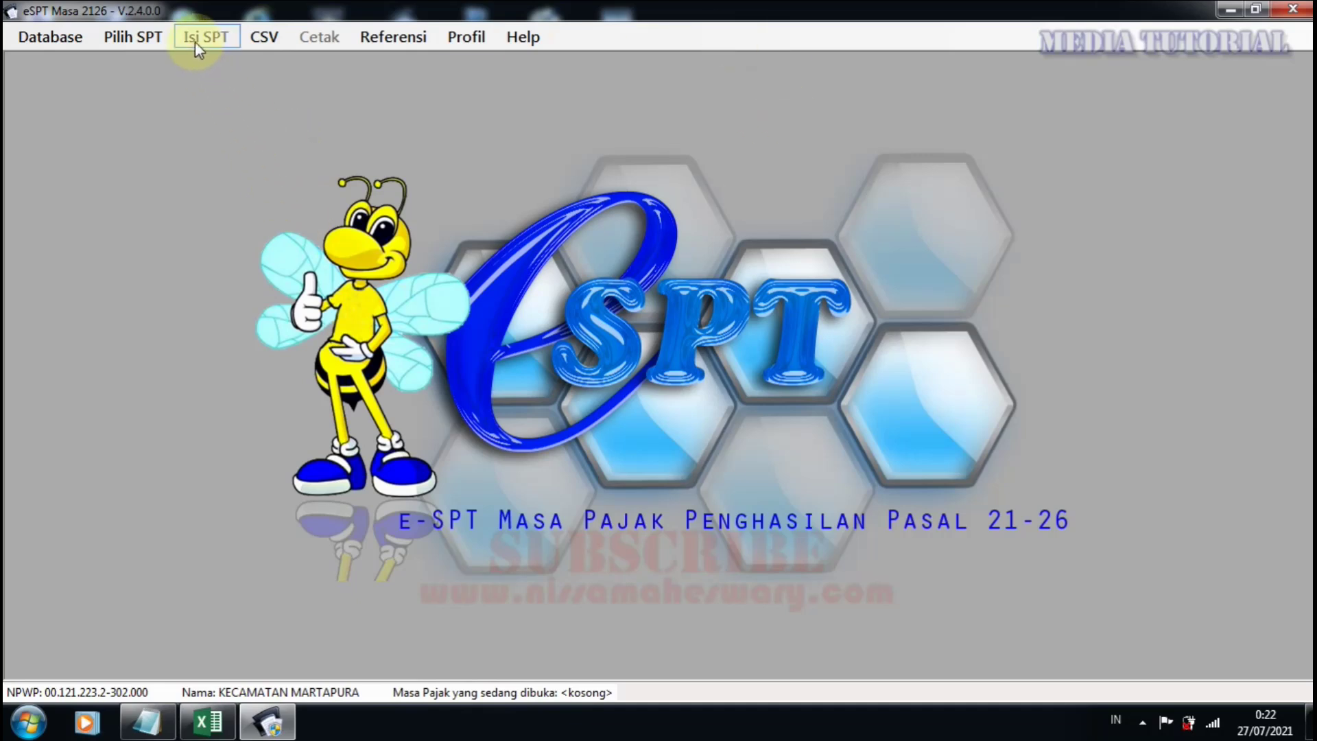
Open the Juni 2021 normal return from the Buka SPT list of created returns.
left_click(135, 37)
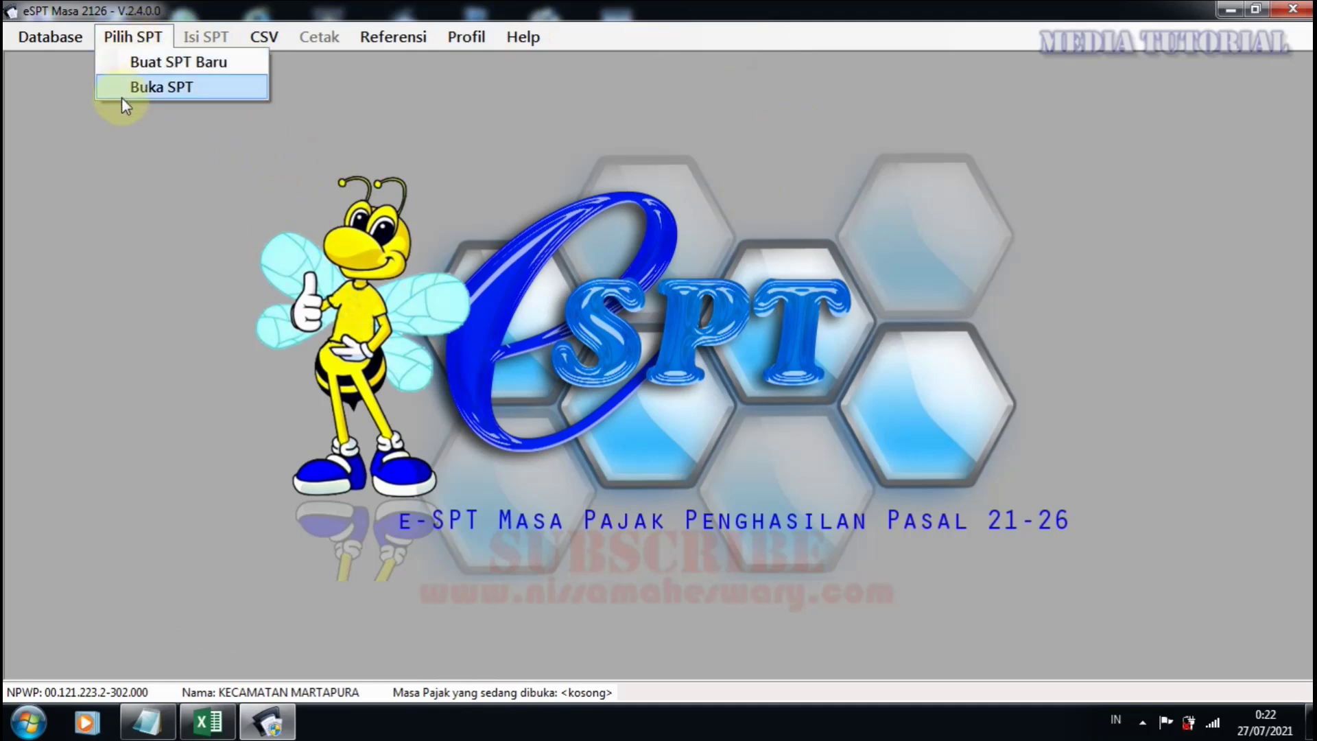
left_click(162, 84)
left_click(131, 35)
left_click(153, 82)
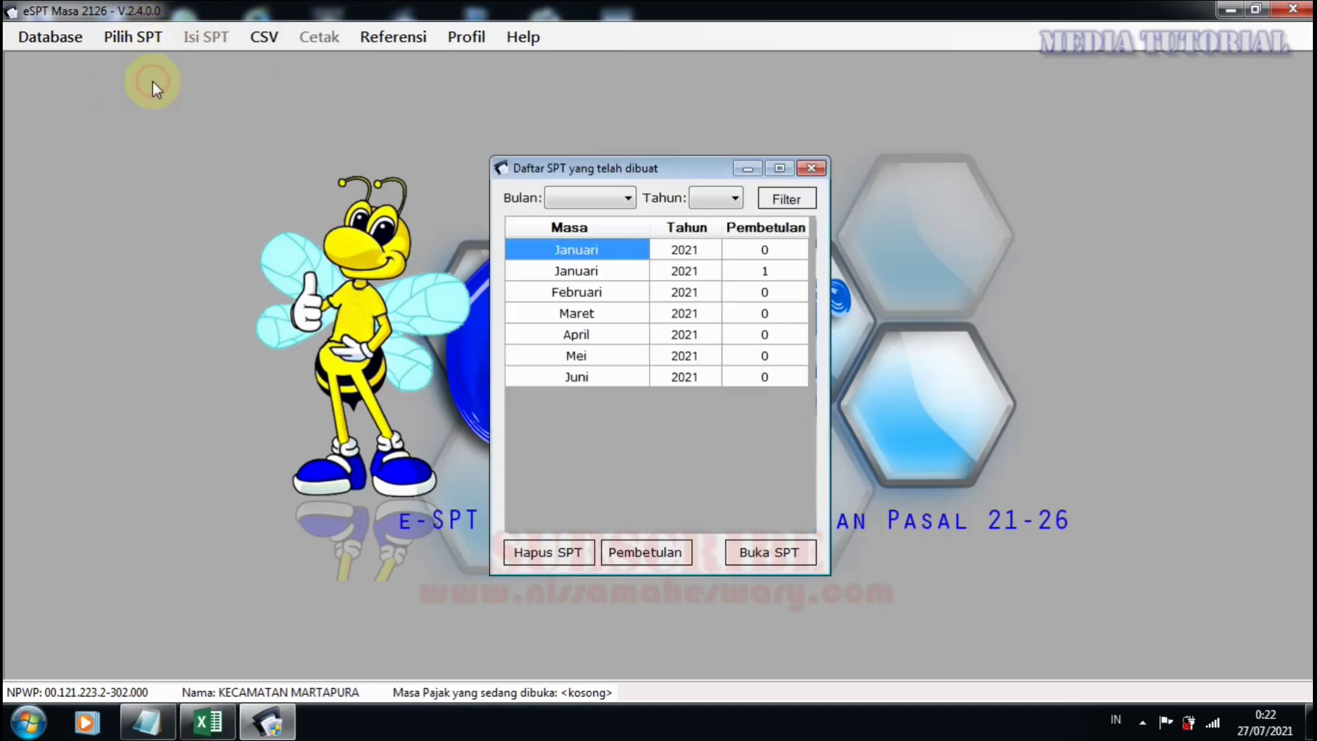
double_click(593, 376)
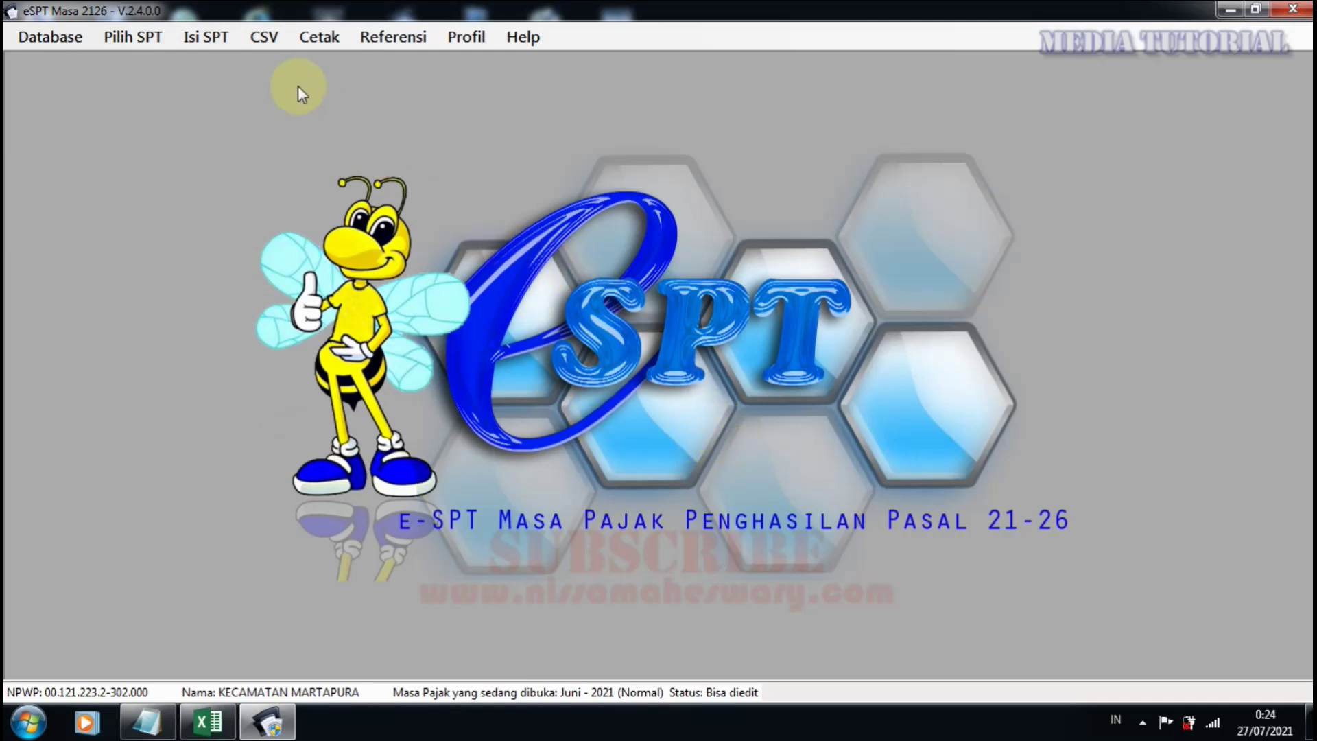
Open the Final (1721-III) slip list, scroll its 38 entries, and switch to Excel.
left_click(213, 38)
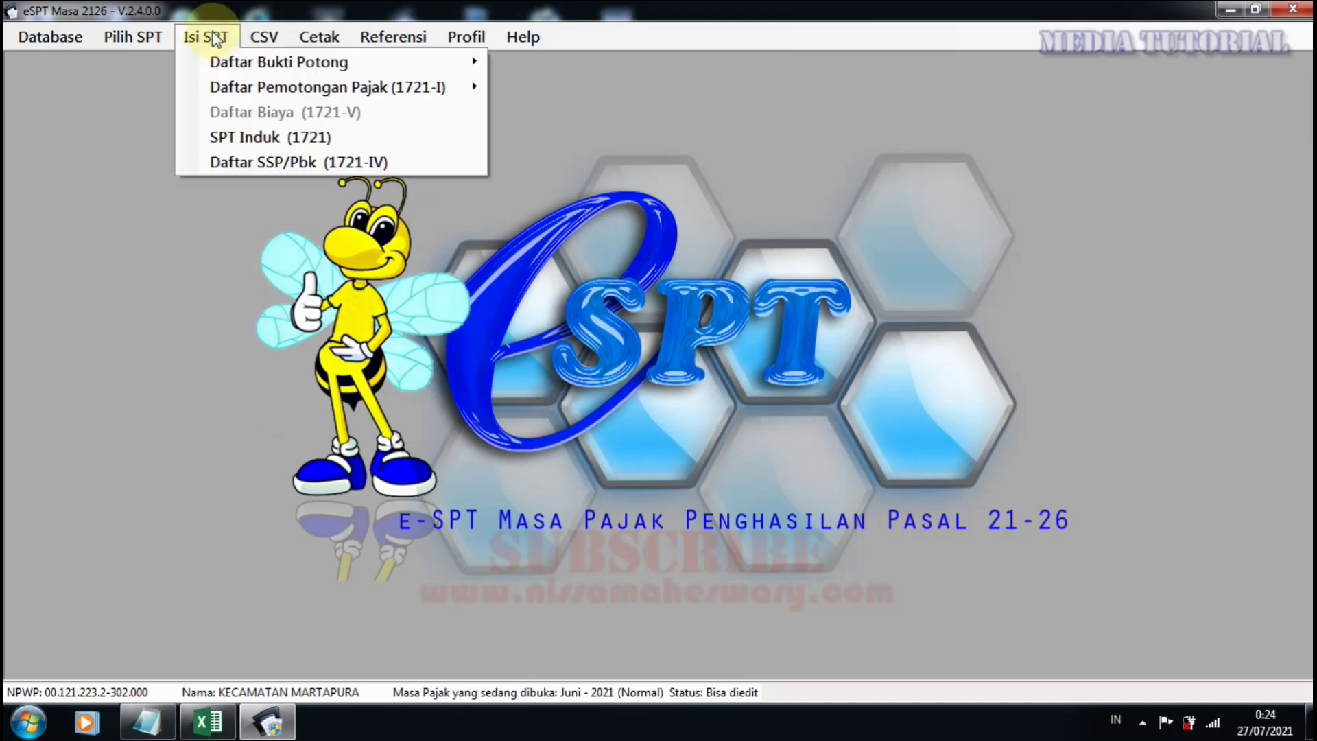
mouse_move(241, 92)
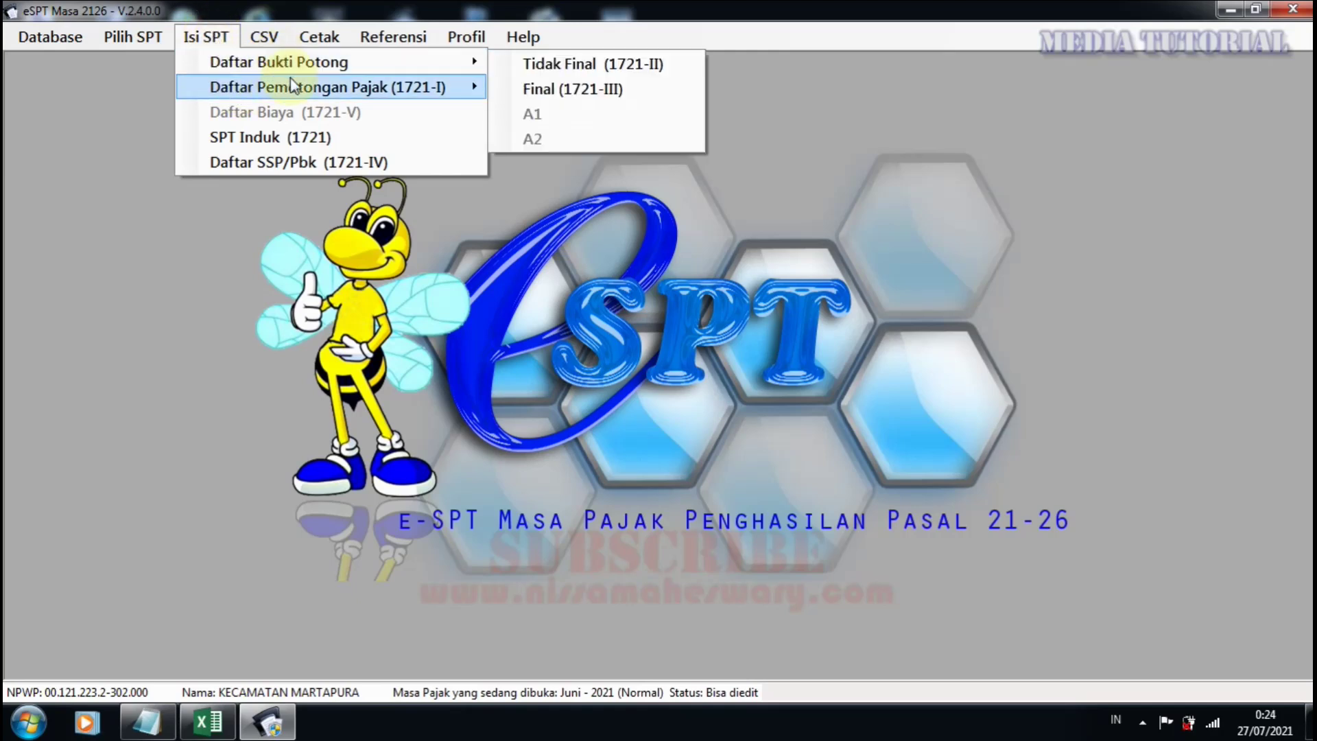
mouse_move(343, 62)
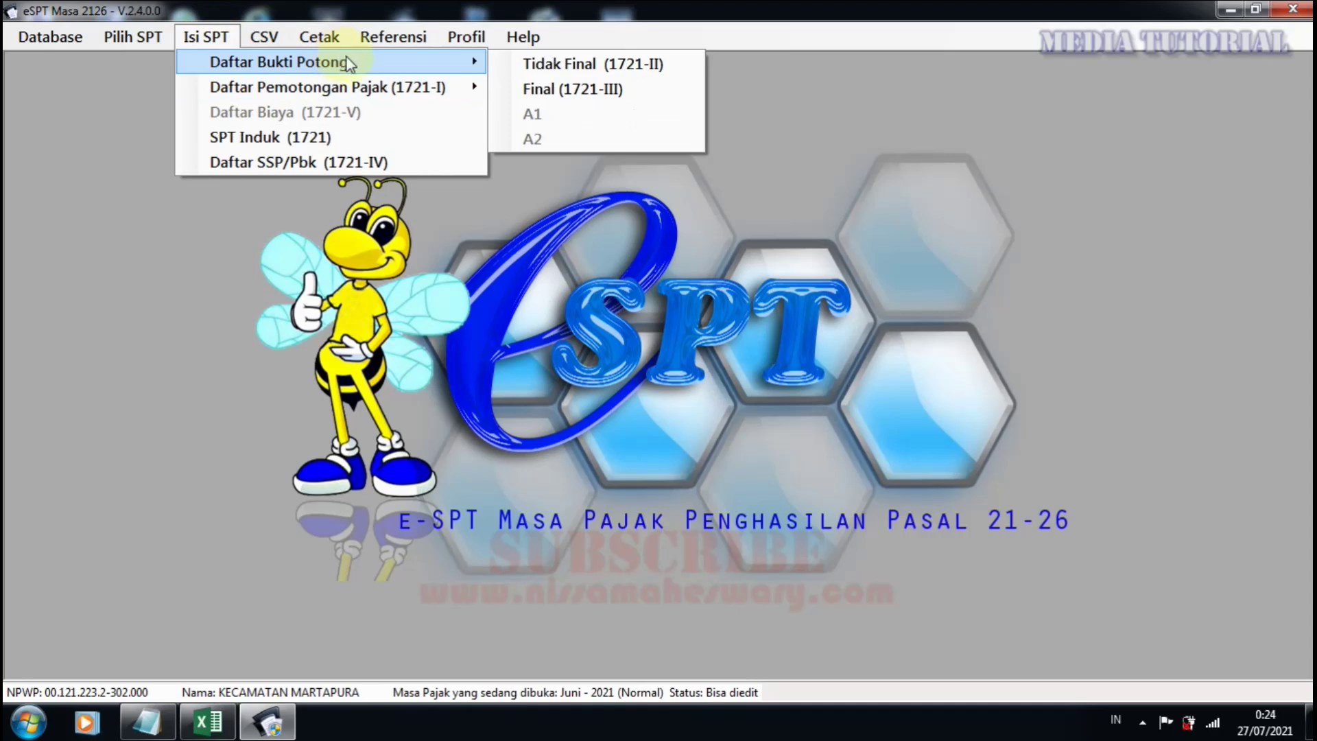
left_click(583, 89)
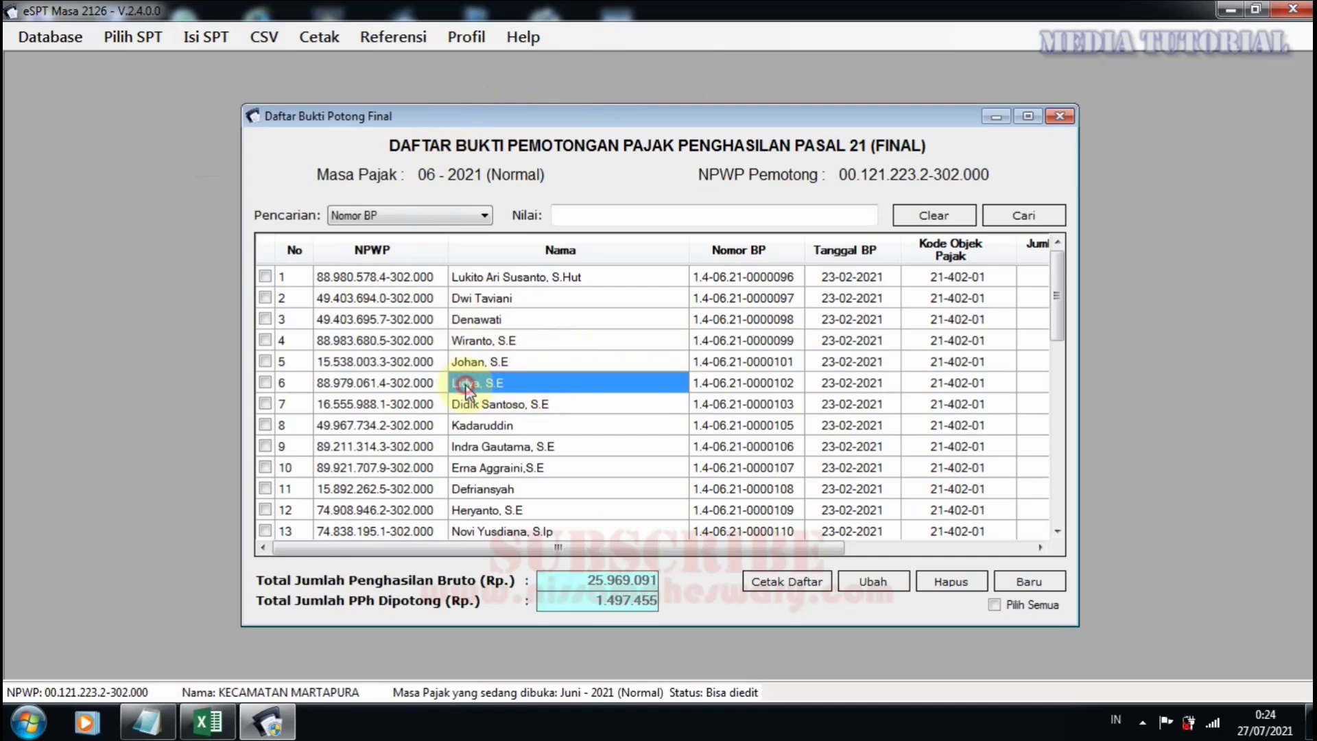
scroll(471, 382, "down", 4)
scroll(464, 394, "down", 5)
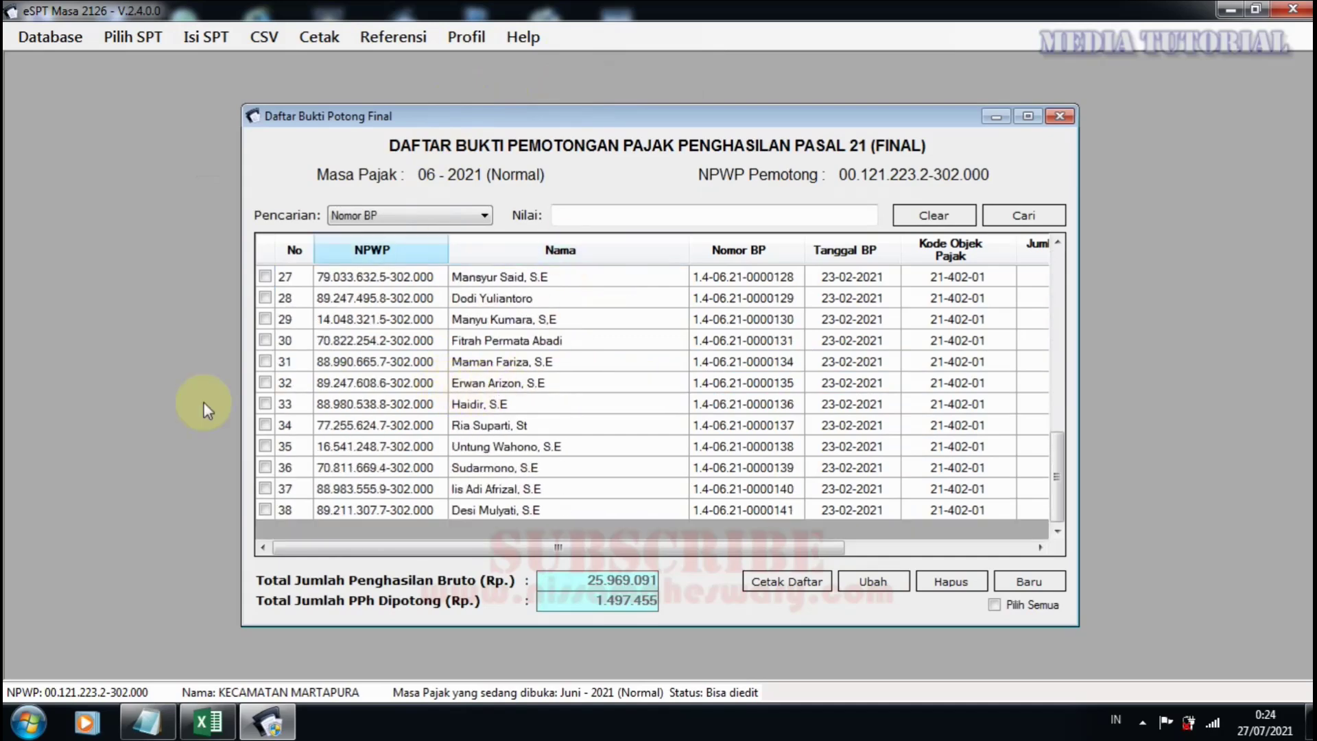
left_click(209, 721)
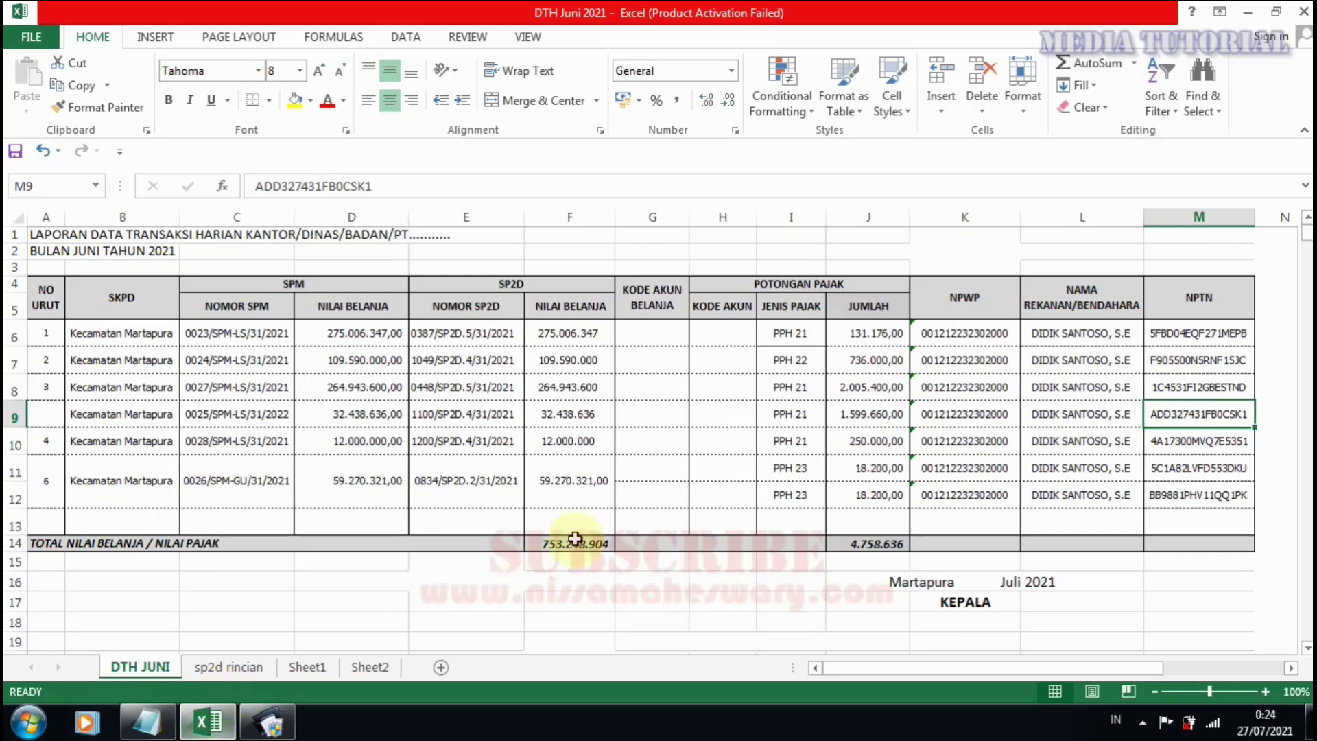
left_click(867, 416)
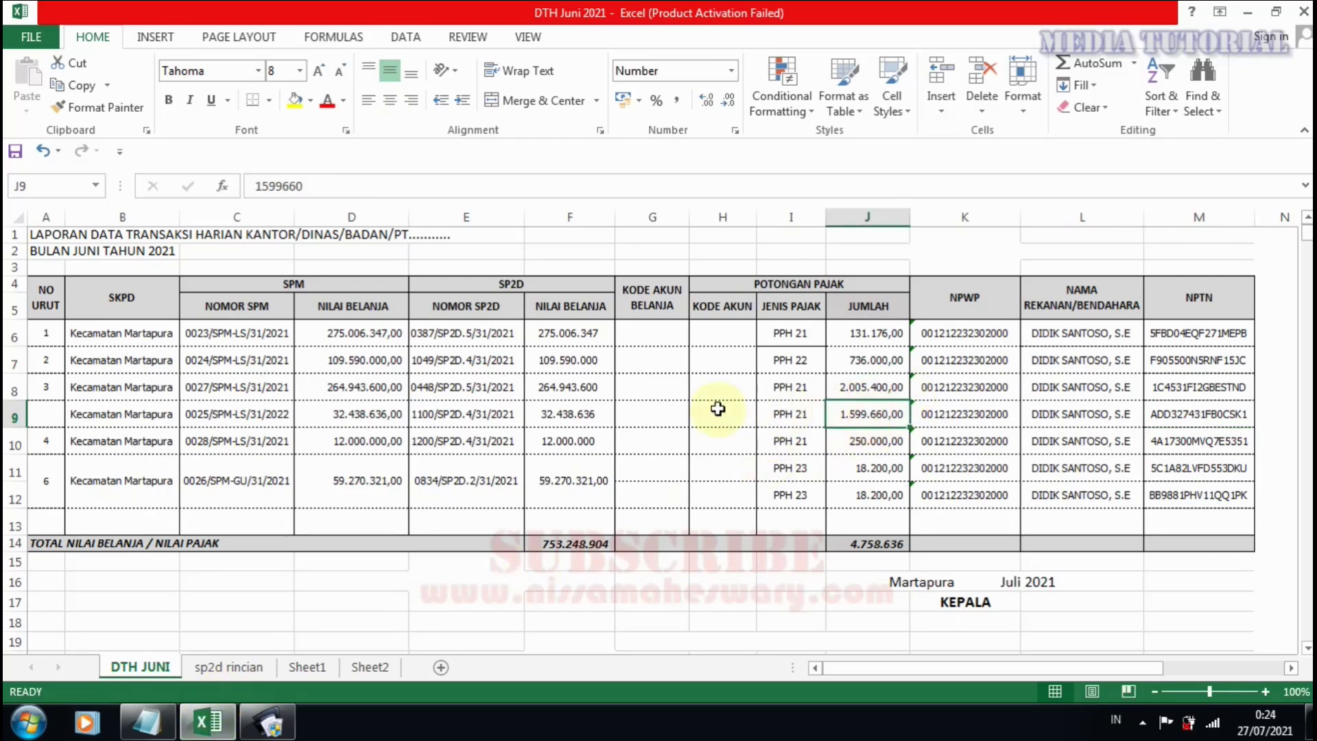
left_click(542, 415)
left_click(866, 412)
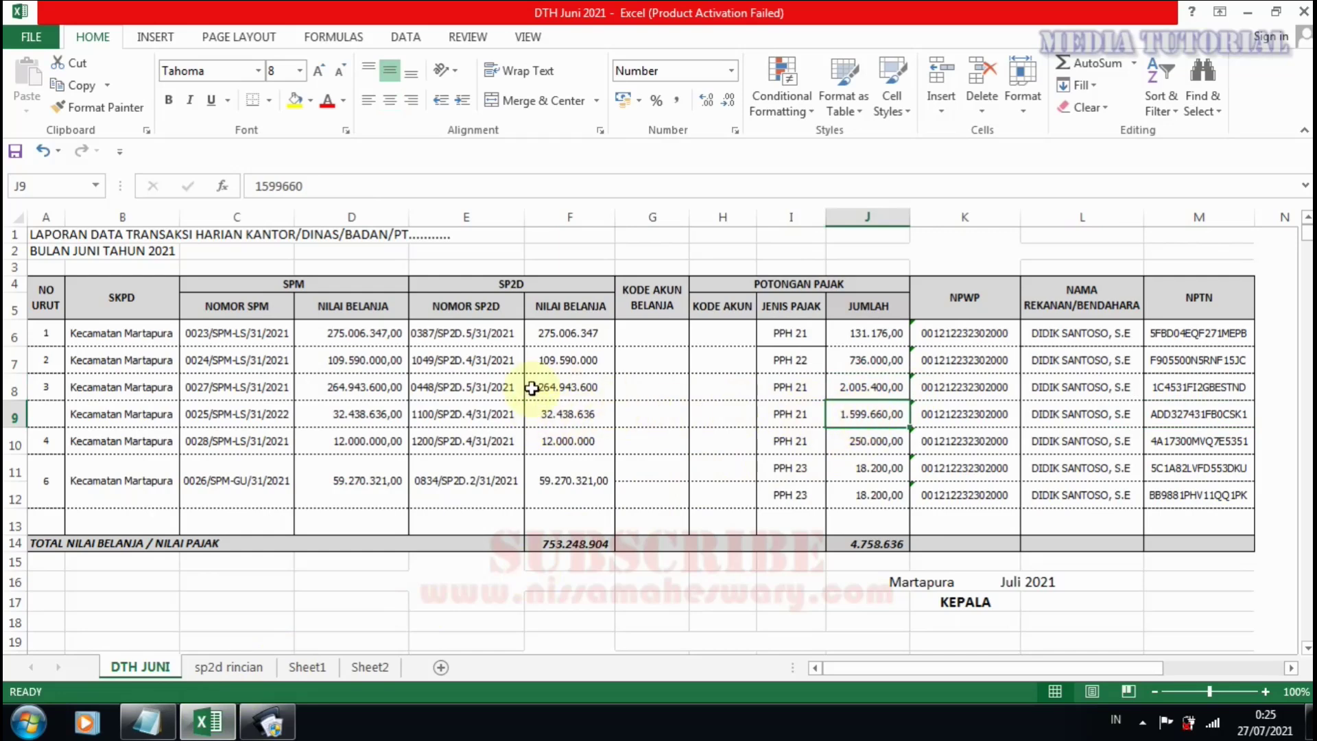
left_click(572, 416)
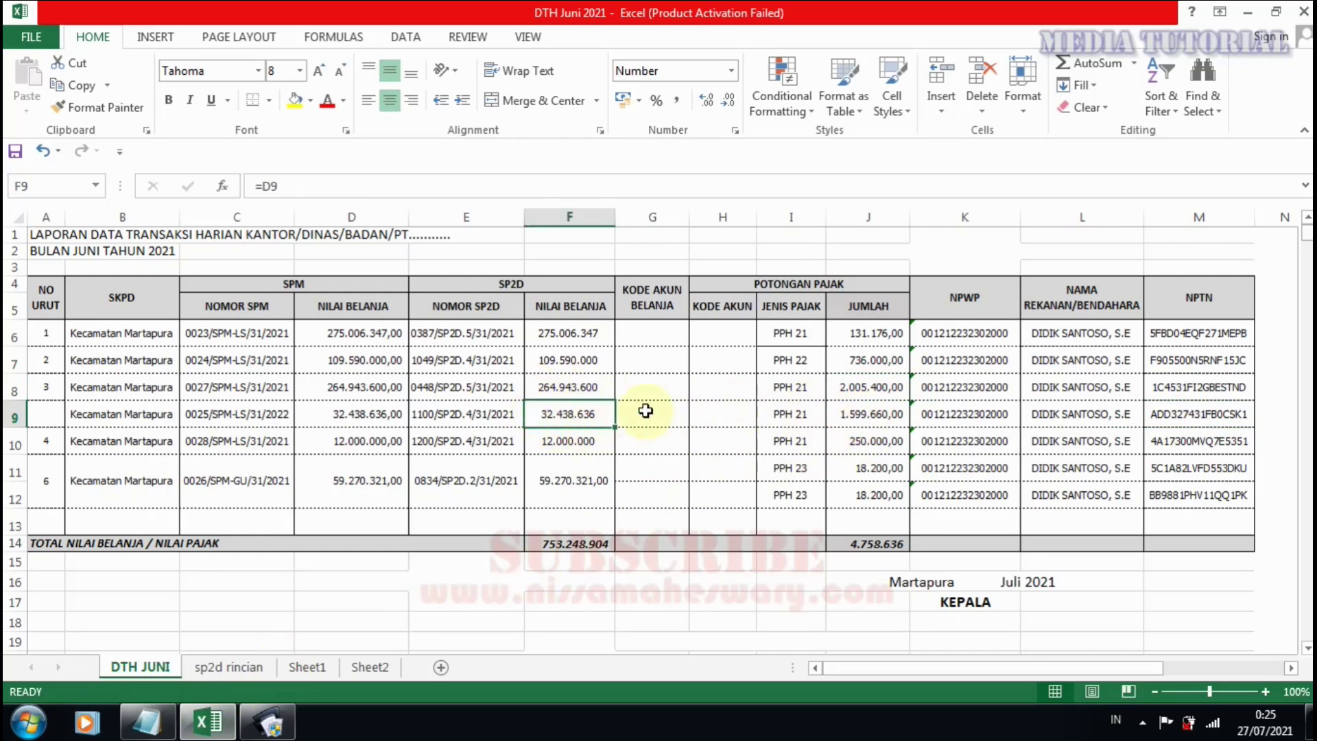
left_click(854, 415)
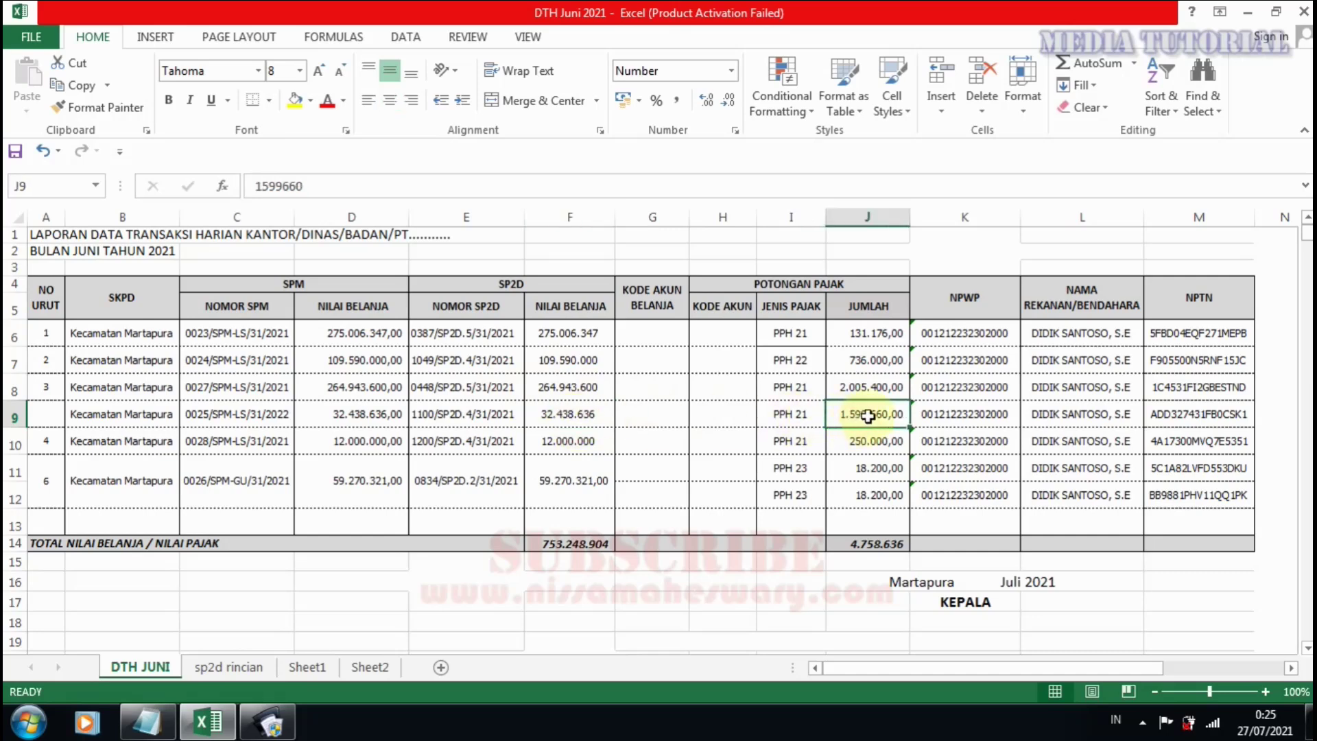
Compare the e-SPT final slip list (gross 25.969.091, withheld 1.497.455) against the Excel workbook.
left_click(268, 721)
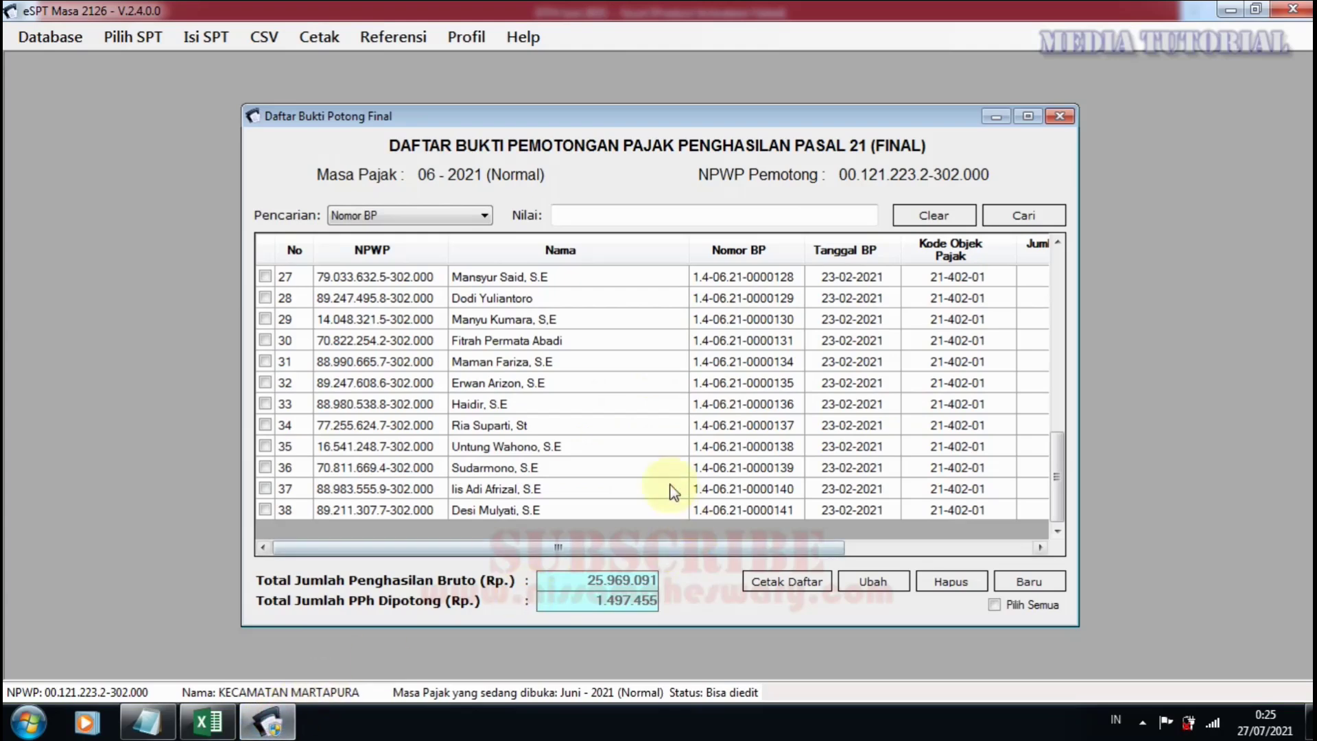
scroll(599, 432, "up", 4)
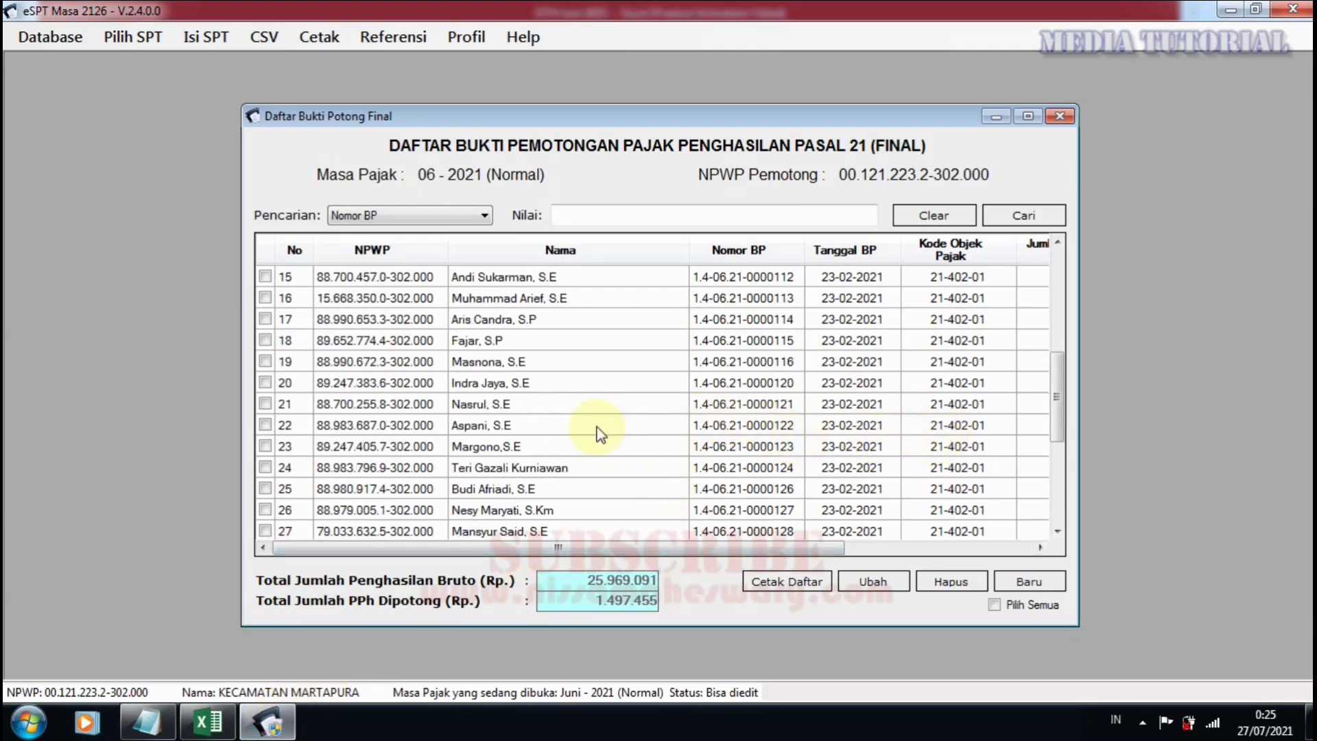
scroll(608, 509, "down", 4)
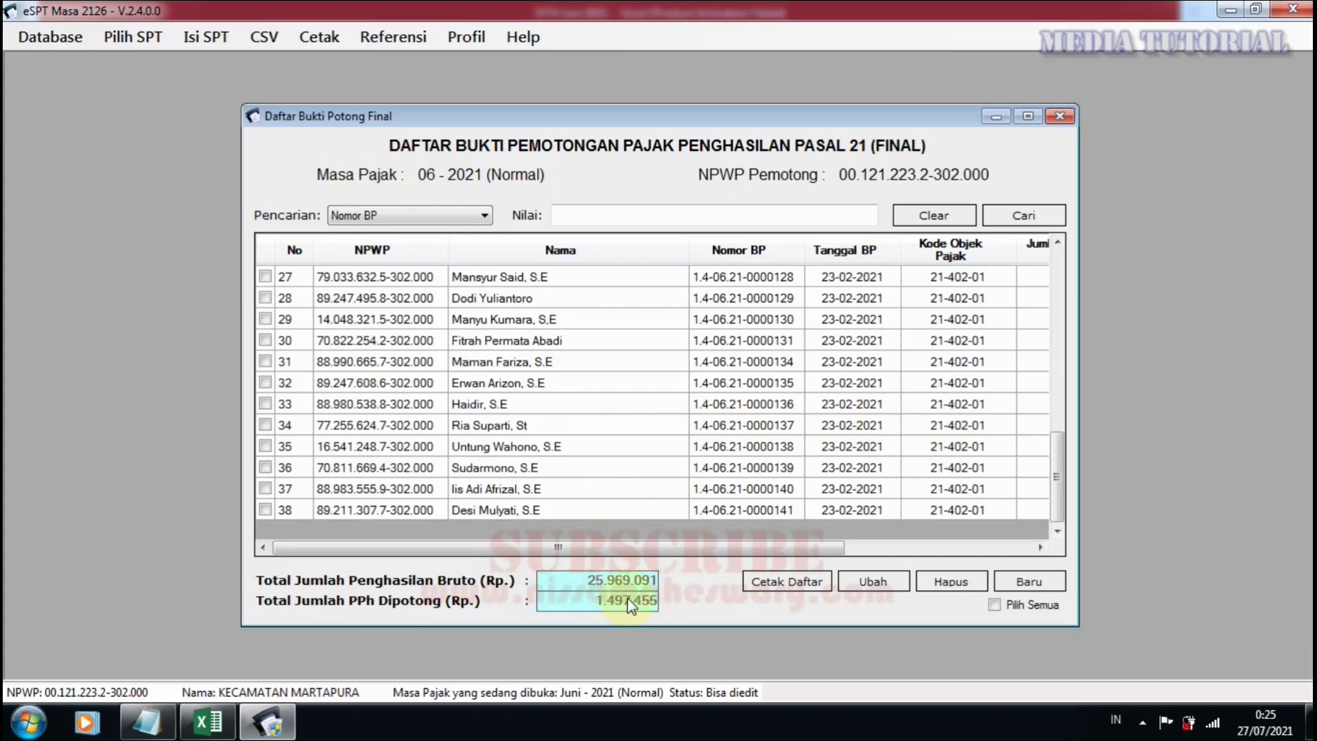
left_click(208, 721)
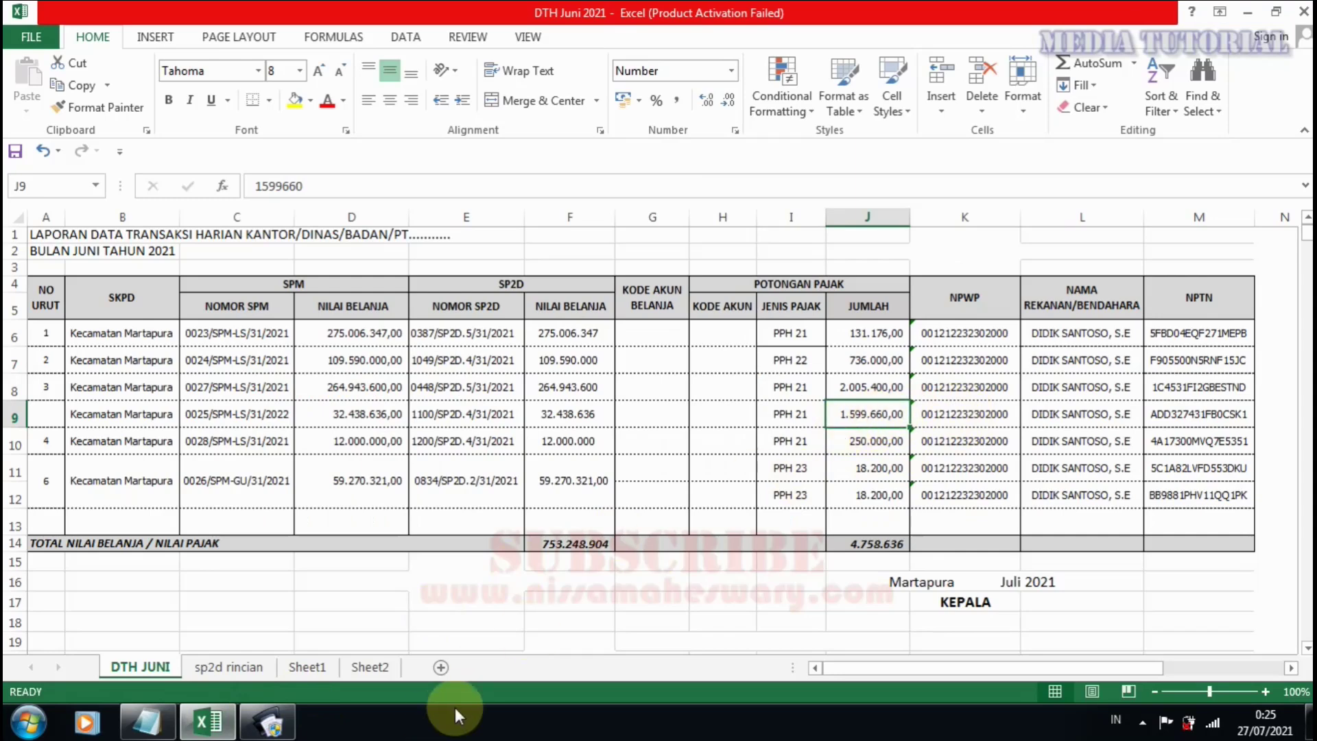
left_click(248, 722)
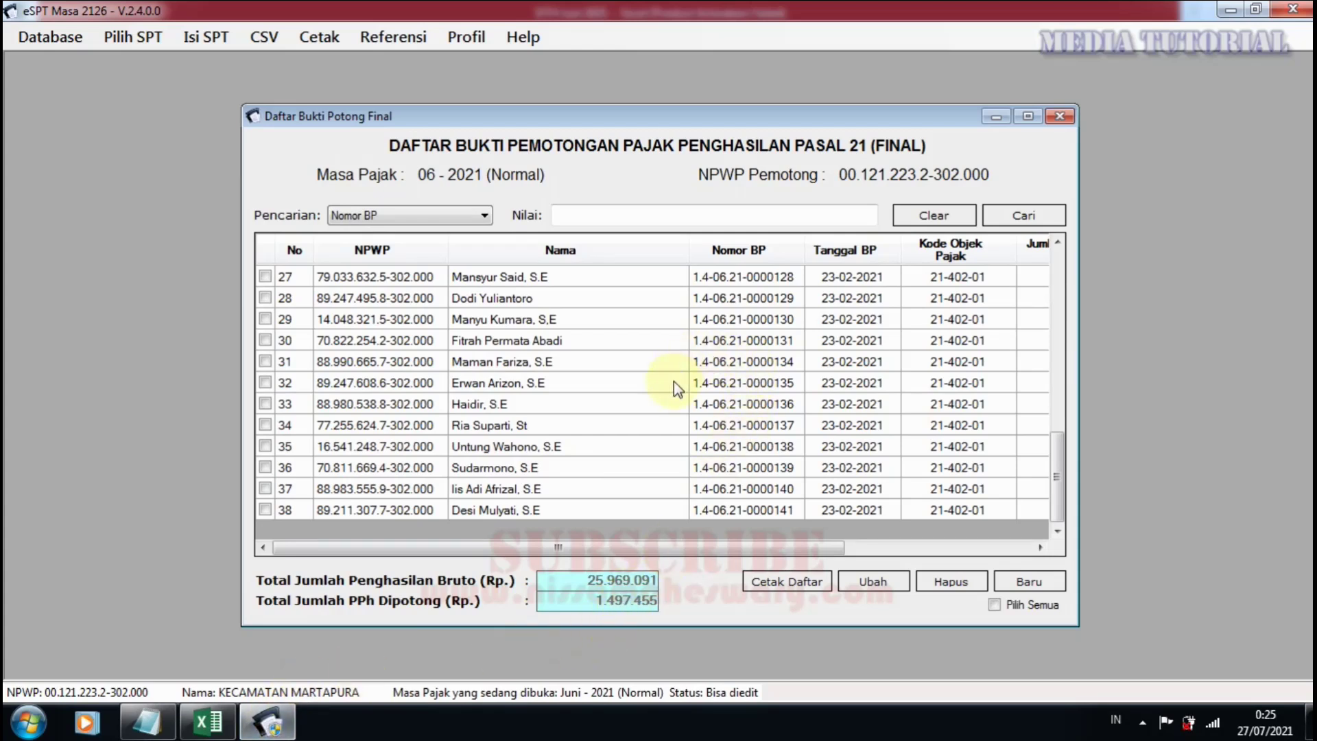
scroll(525, 404, "up", 1)
scroll(527, 408, "up", 1)
scroll(654, 439, "down", 2)
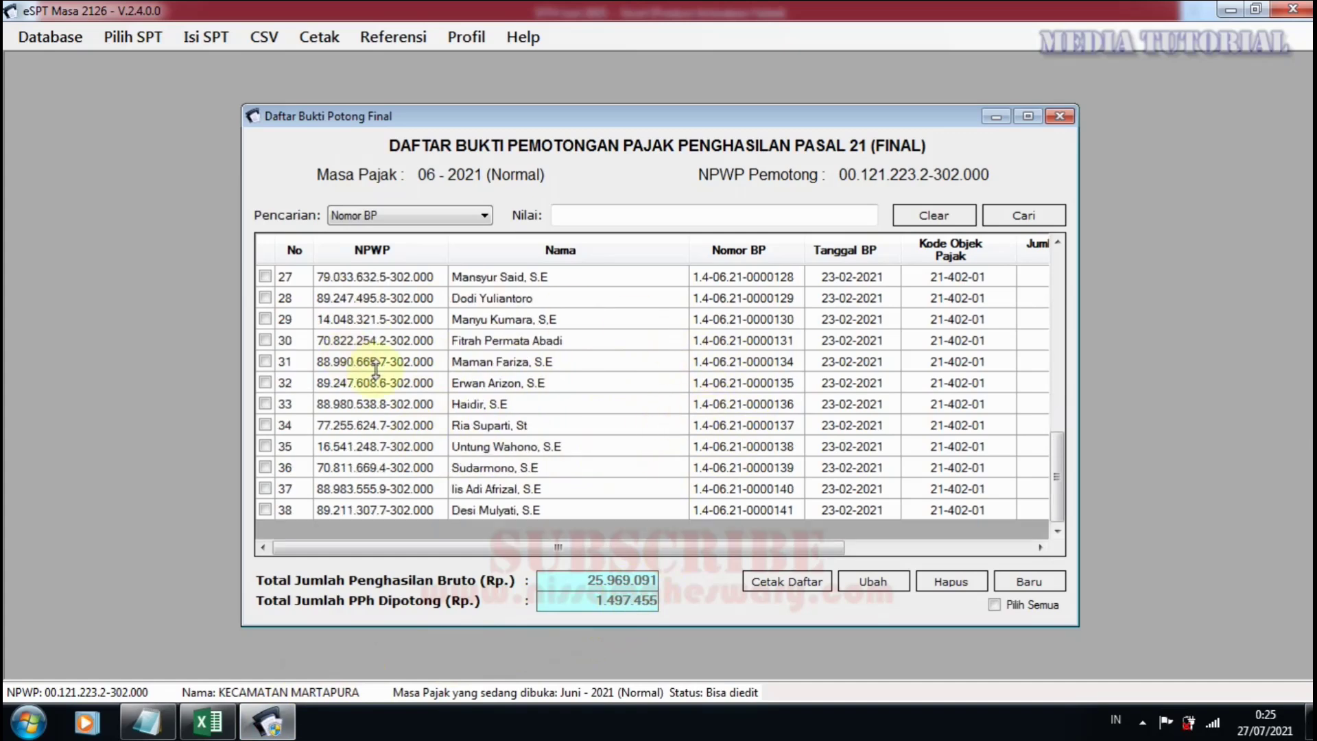
scroll(374, 371, "up", 9)
scroll(383, 387, "down", 9)
scroll(384, 390, "up", 1)
scroll(332, 385, "down", 1)
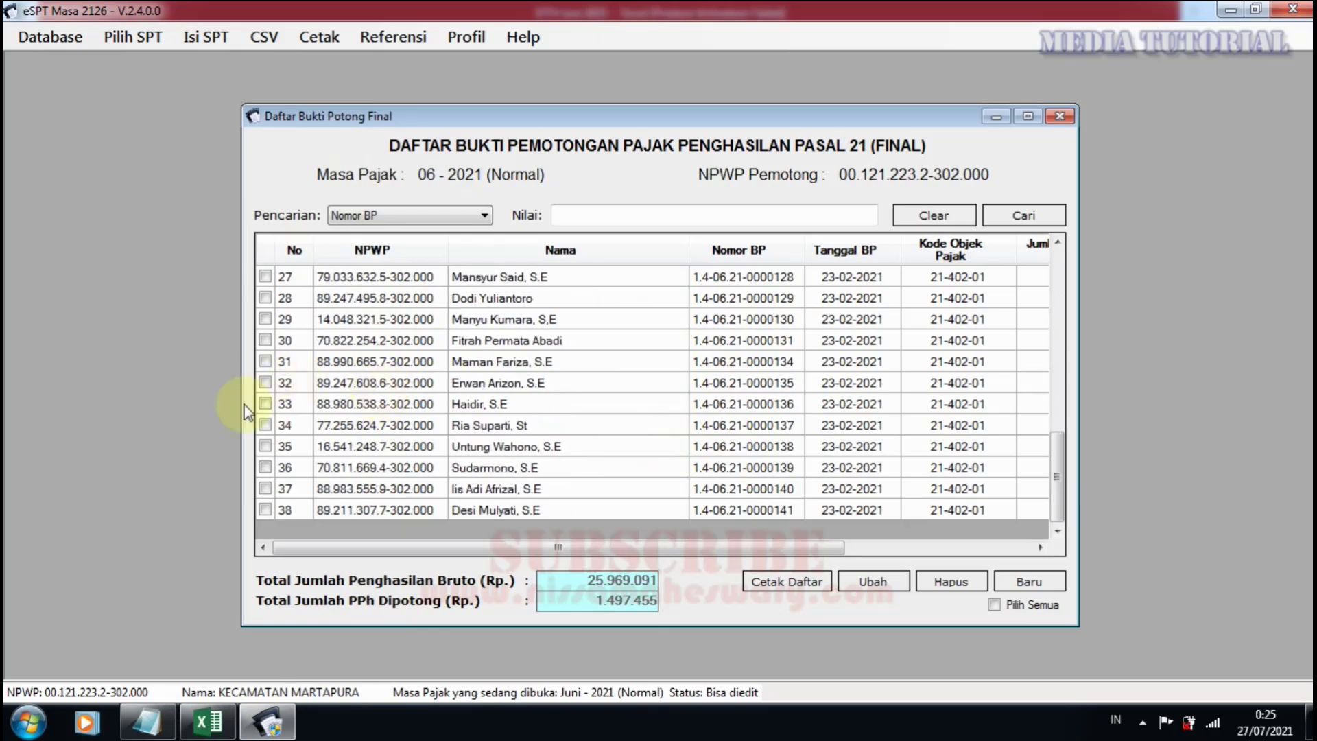
Select all 38 final slips, delete them with confirmation, and close the emptied list.
left_click(994, 607)
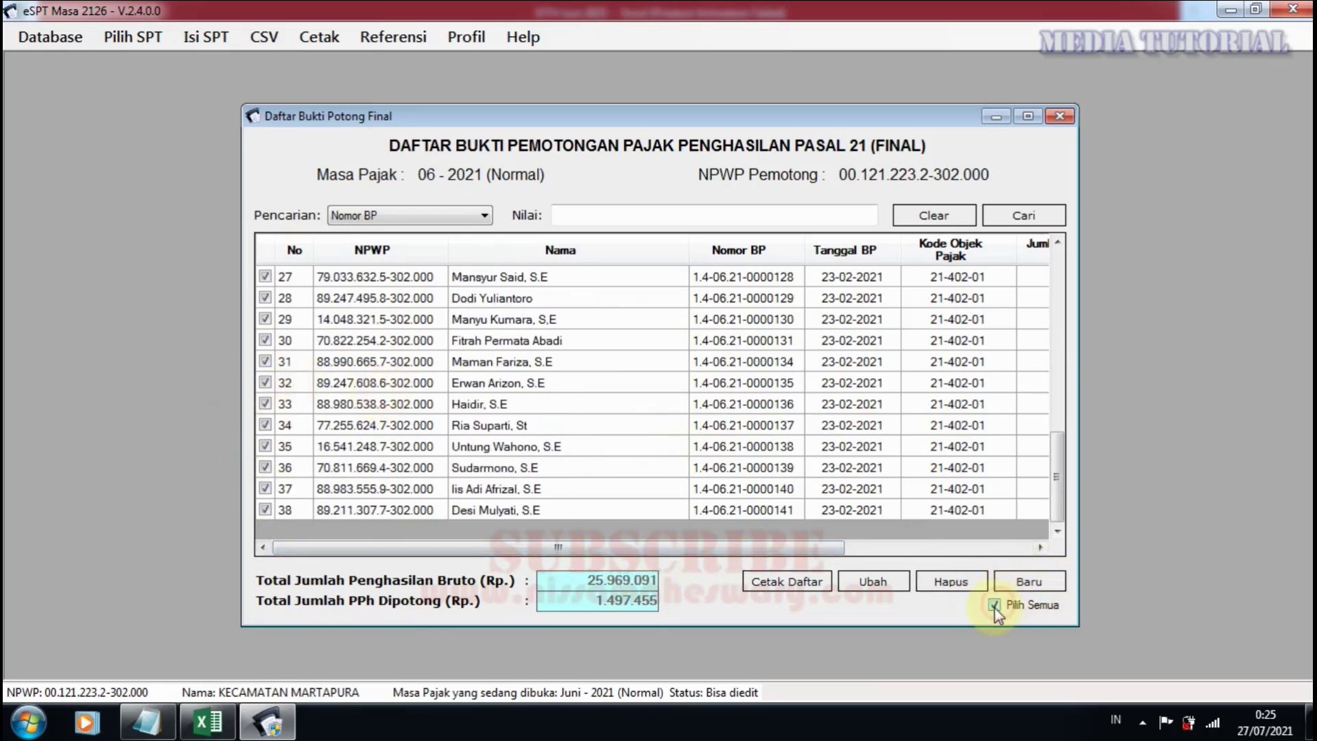
left_click(959, 583)
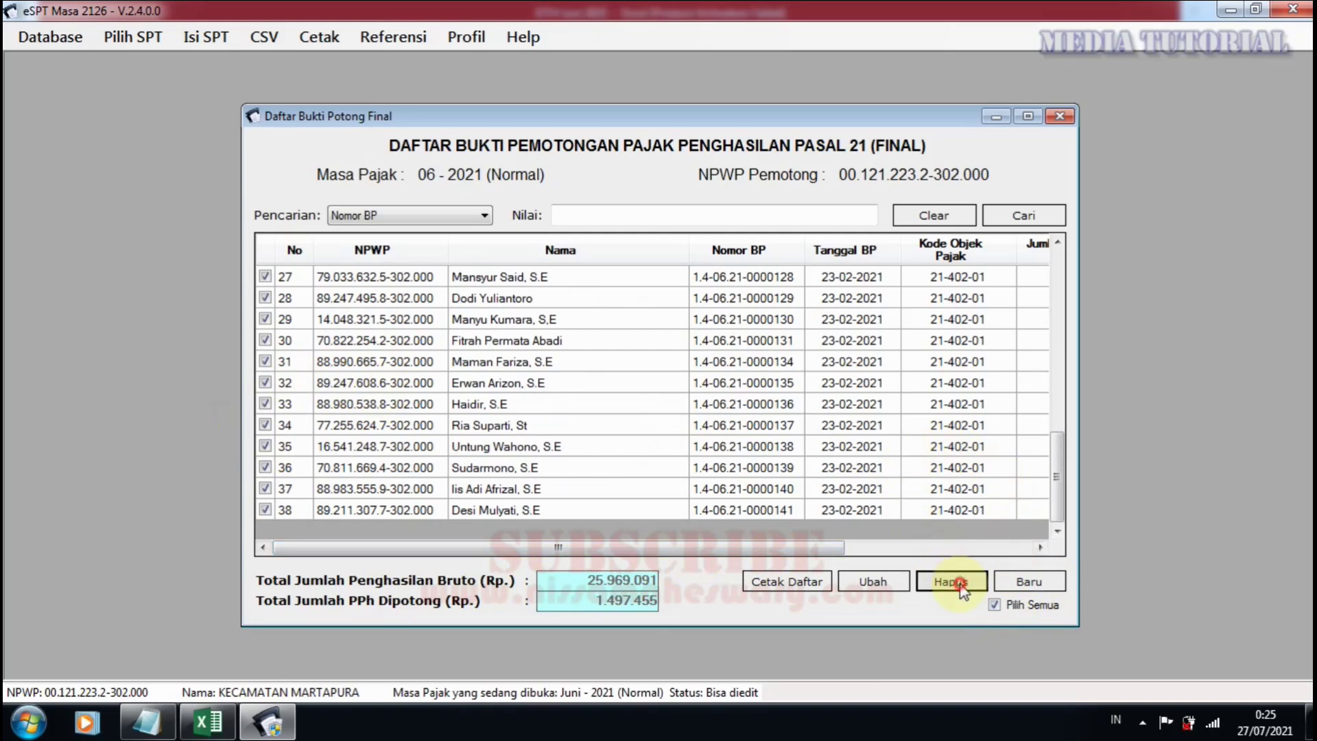
left_click(671, 427)
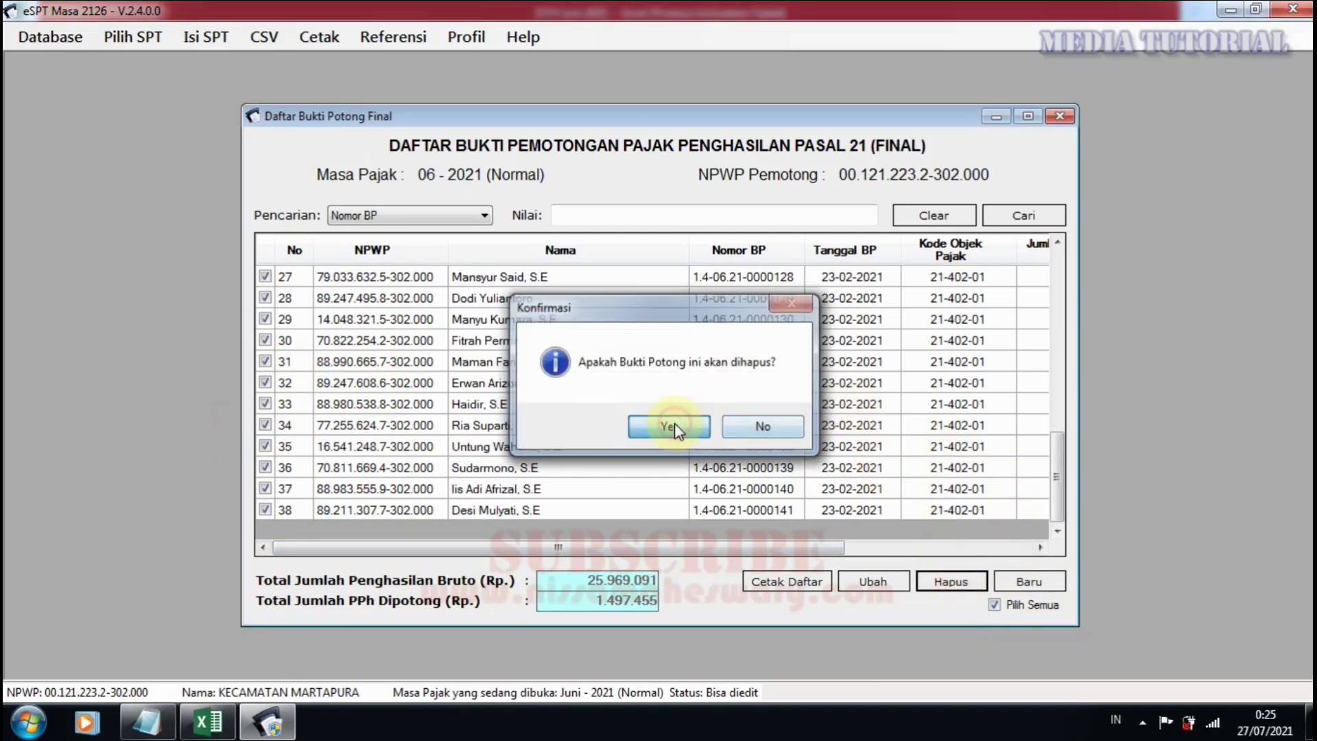
left_click(717, 428)
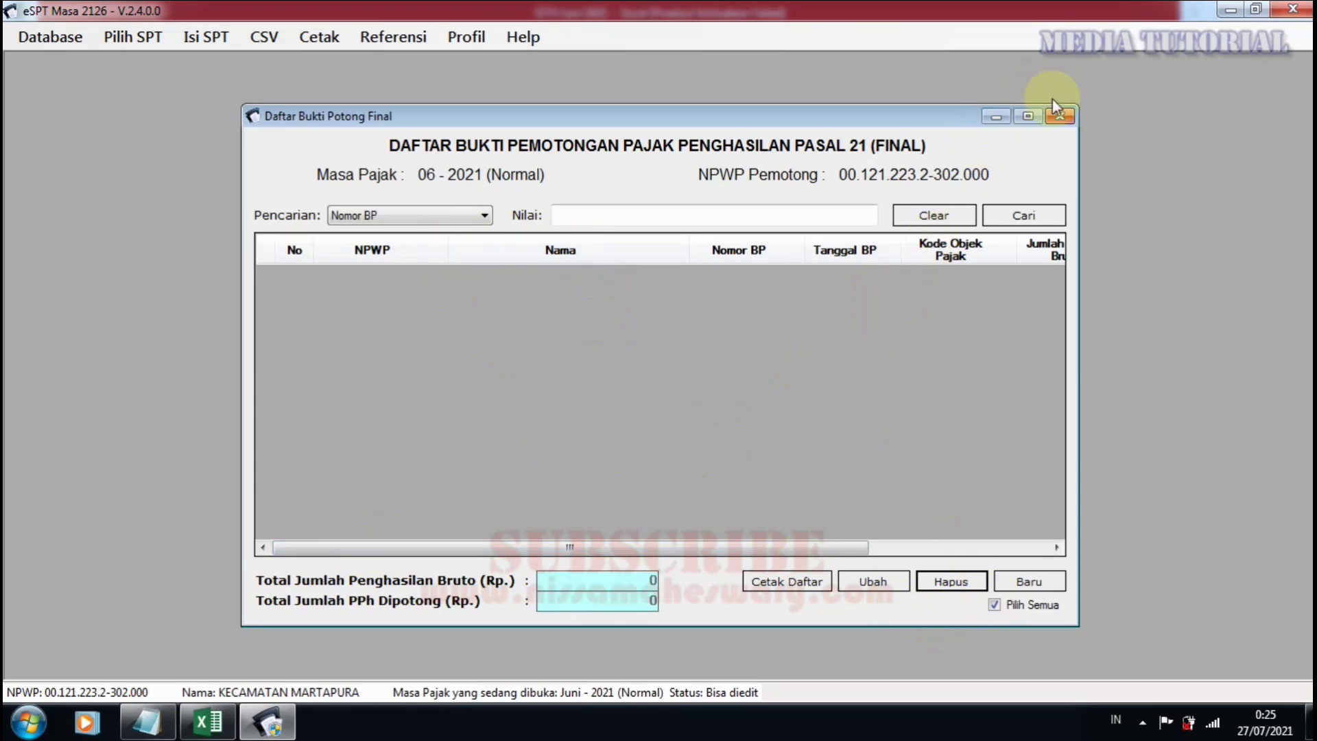
left_click(1064, 117)
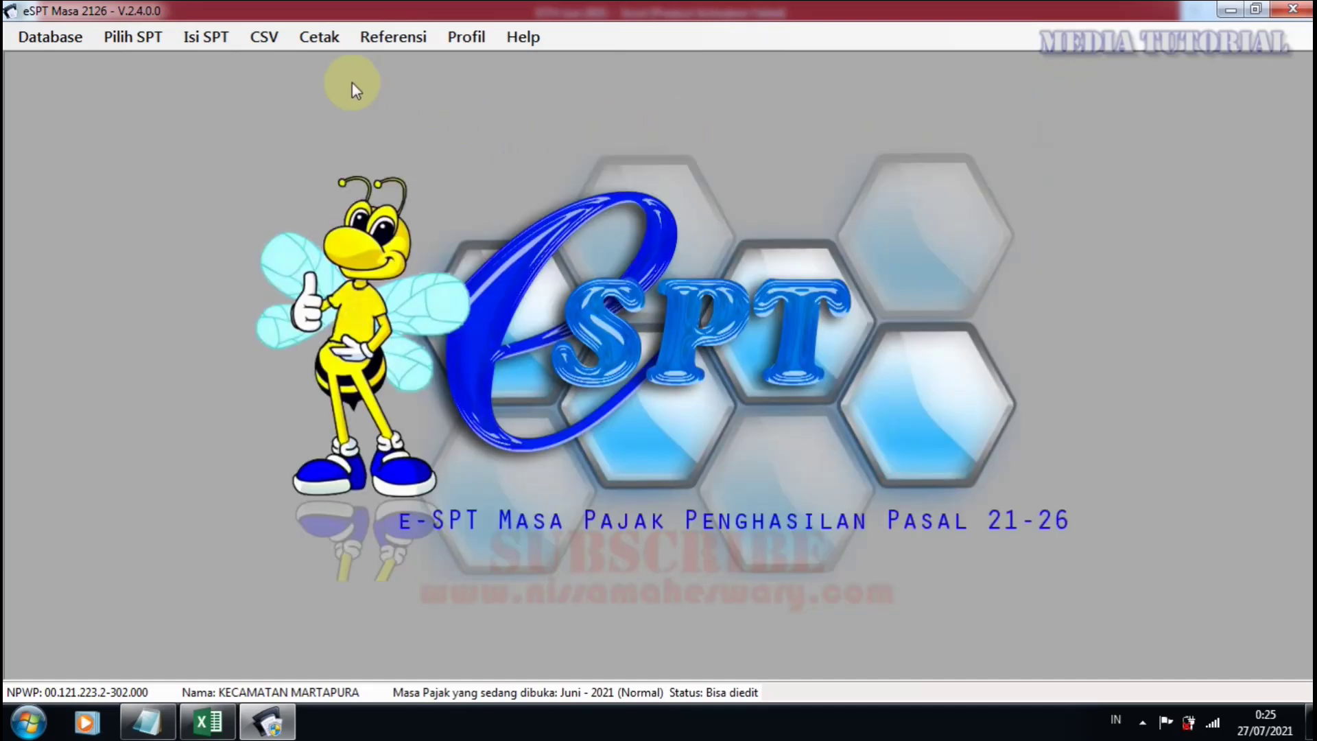
Reopen the final slip list, start a new slip, then cancel the form without saving.
left_click(214, 39)
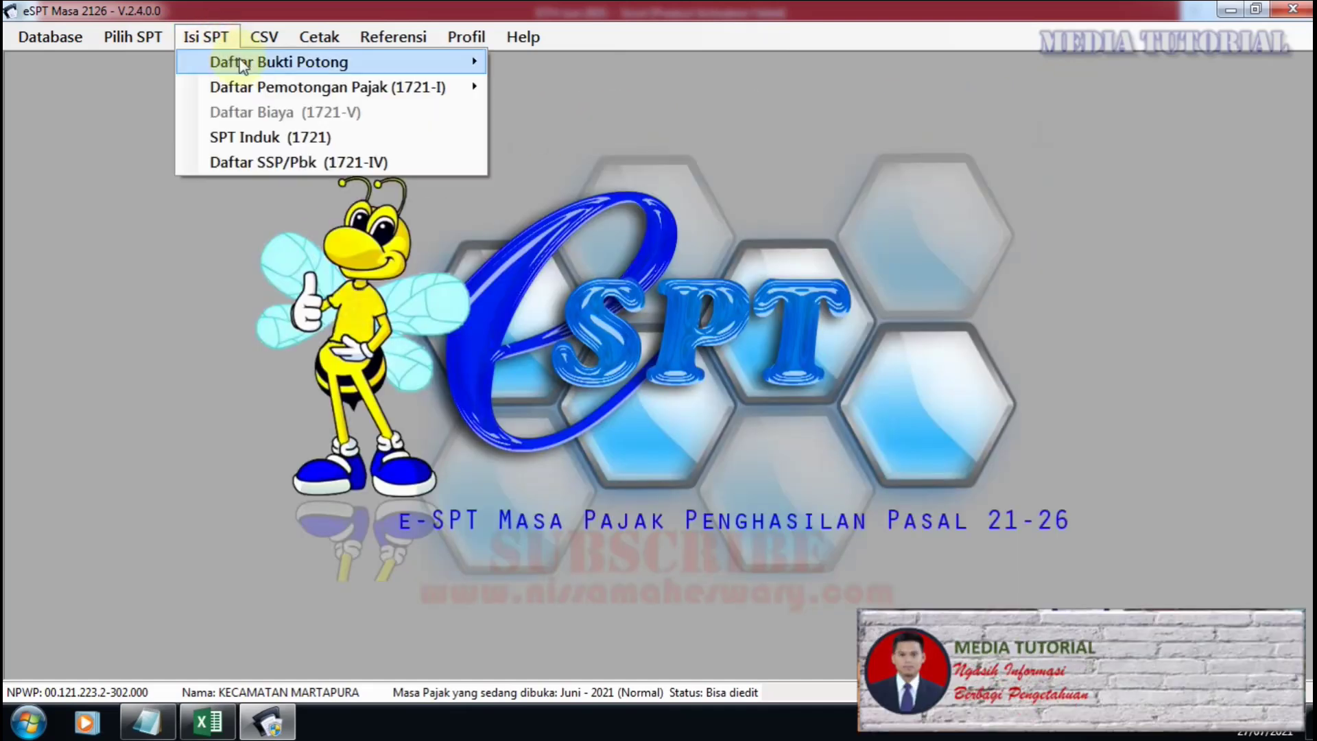
mouse_move(241, 63)
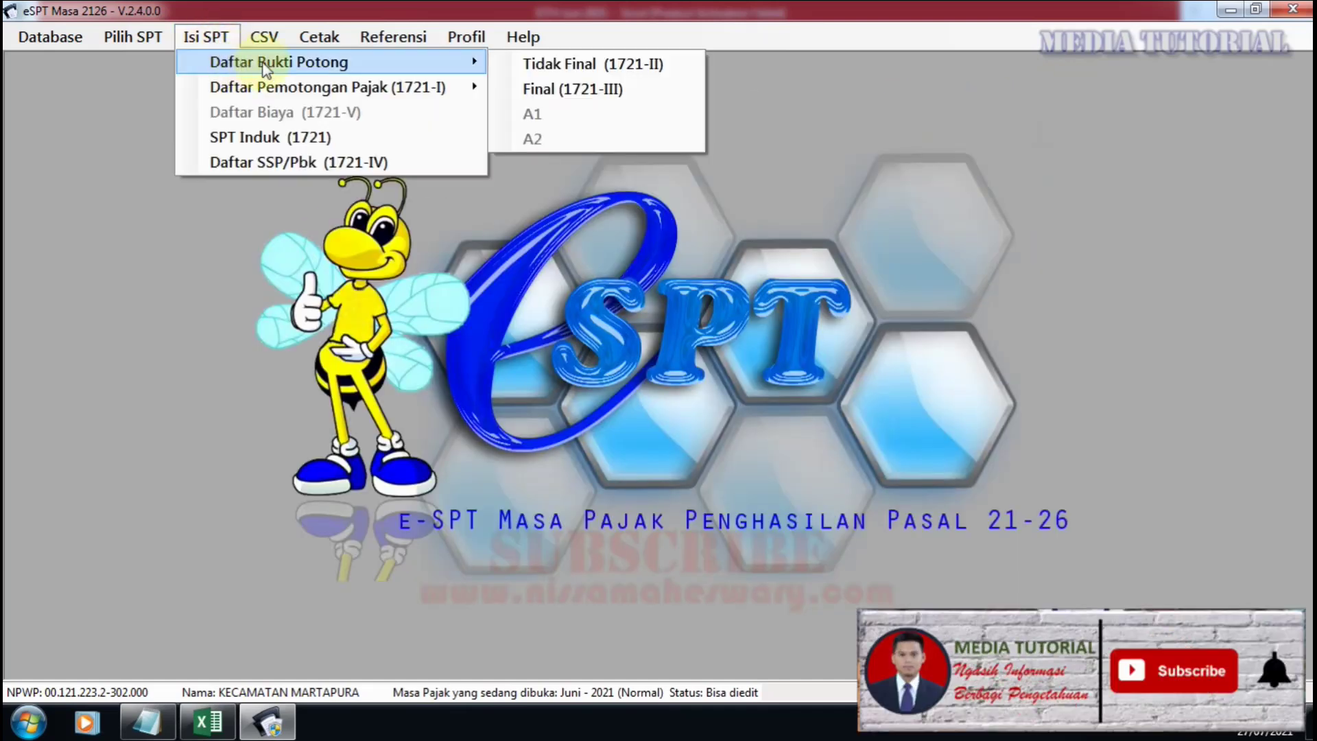
left_click(582, 88)
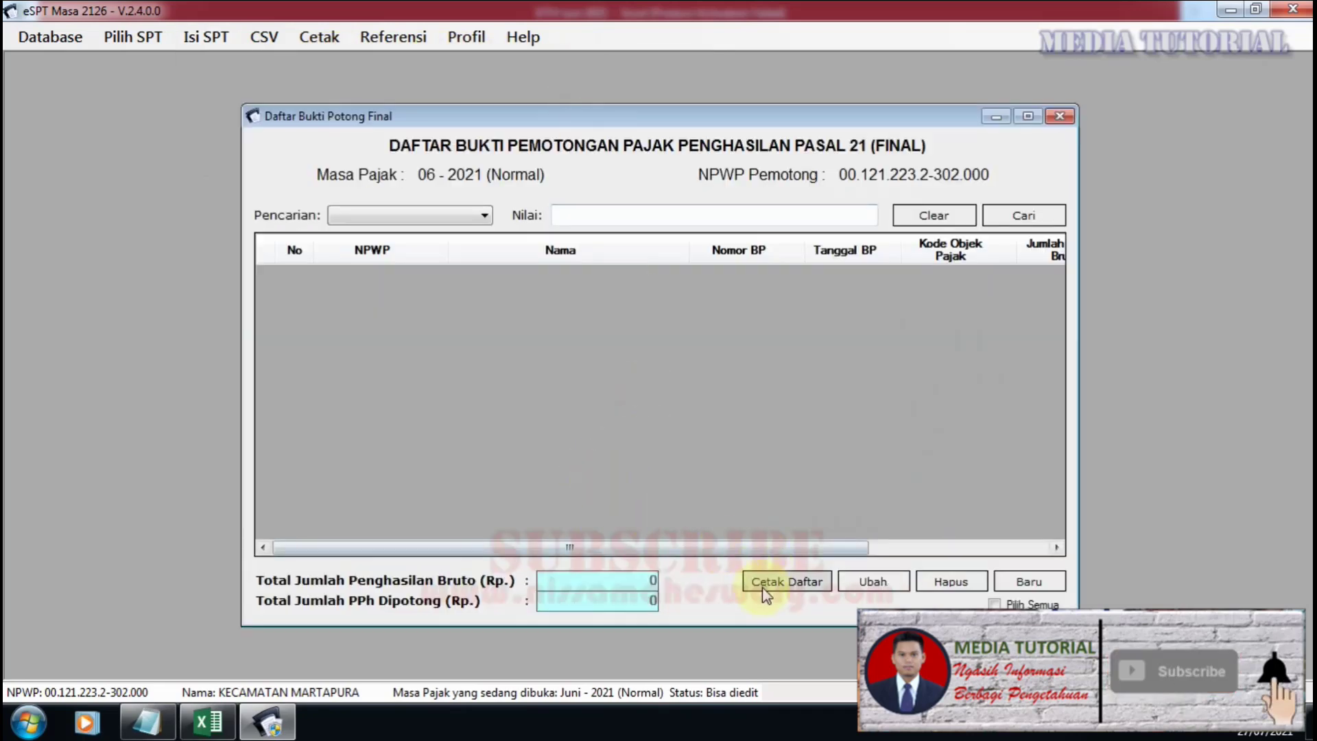
left_click(1028, 583)
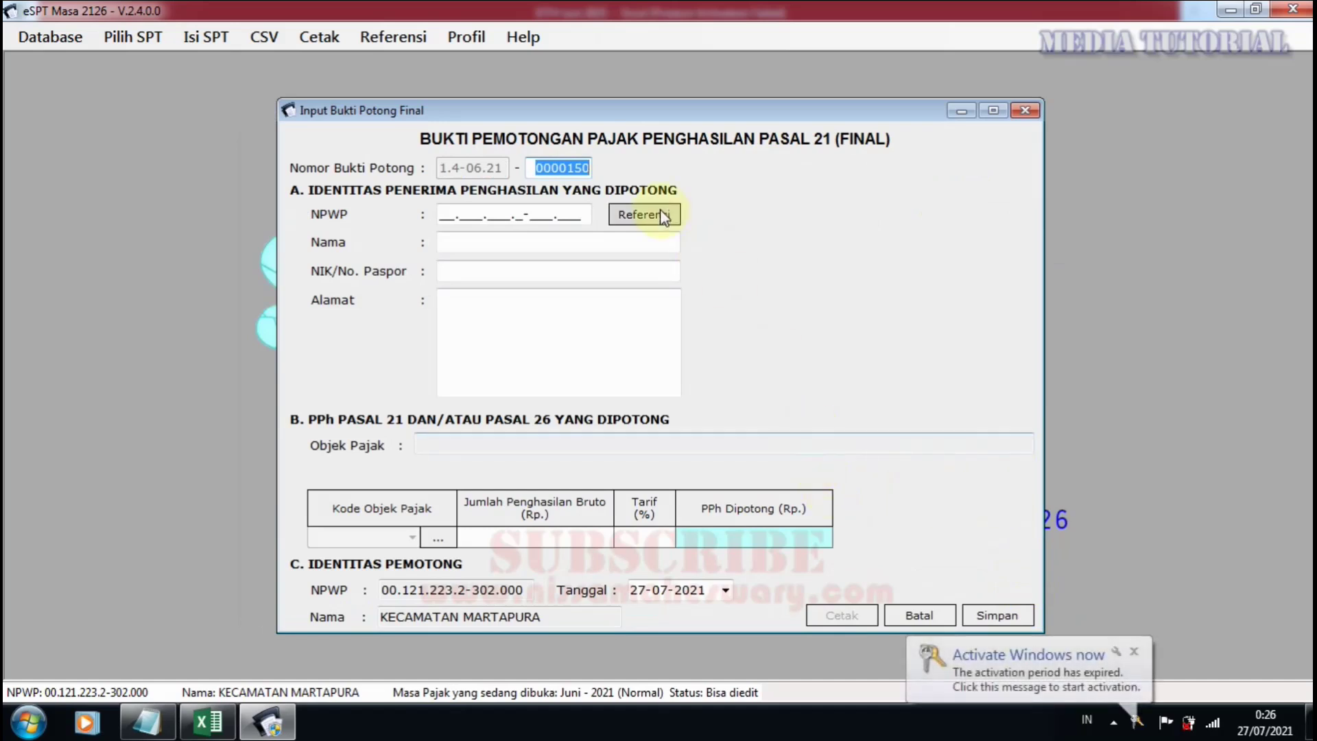
left_click(443, 215)
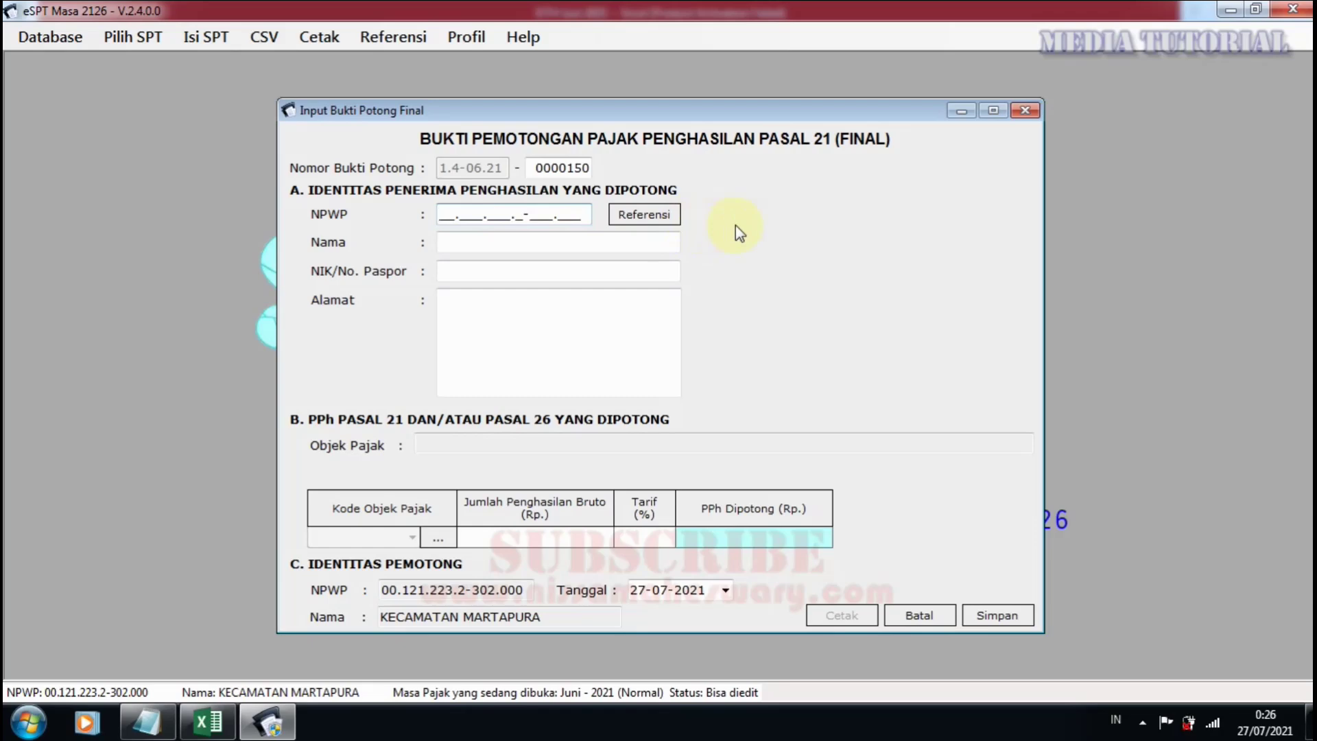
left_click(1029, 108)
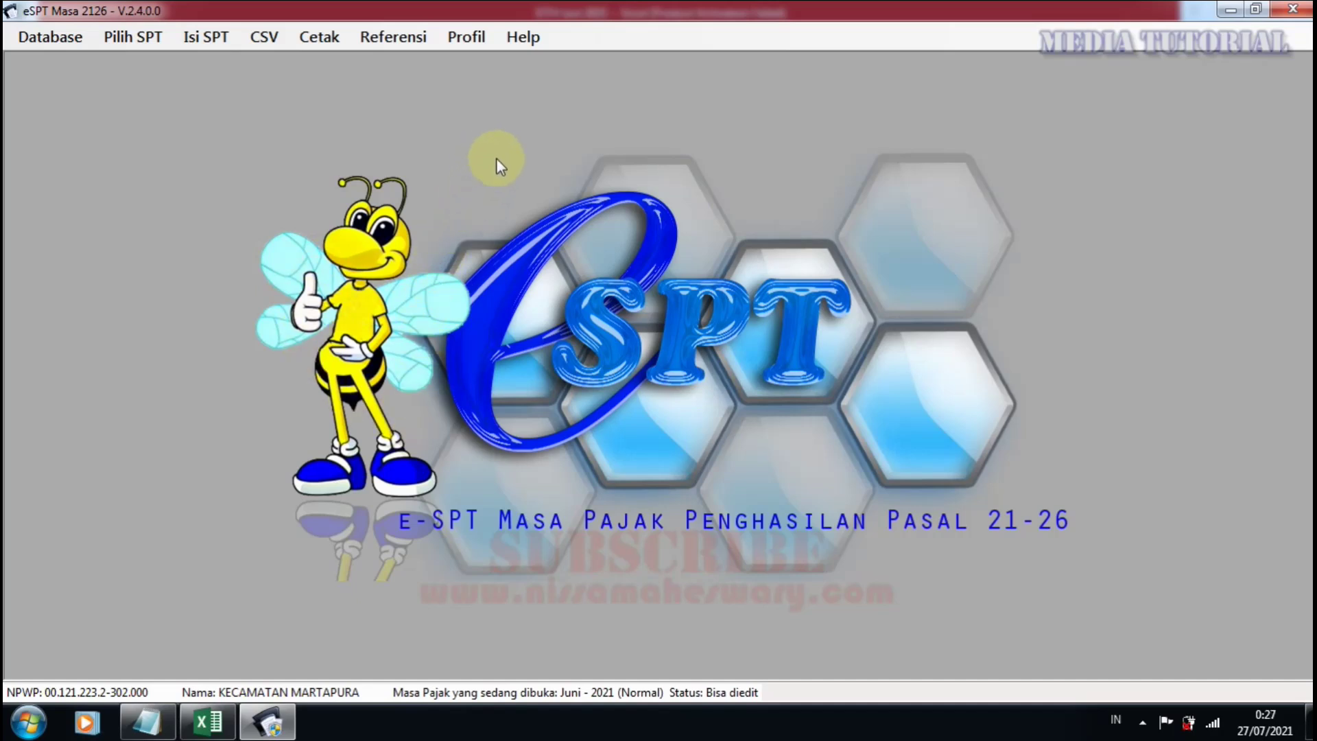
left_click(393, 36)
mouse_move(486, 59)
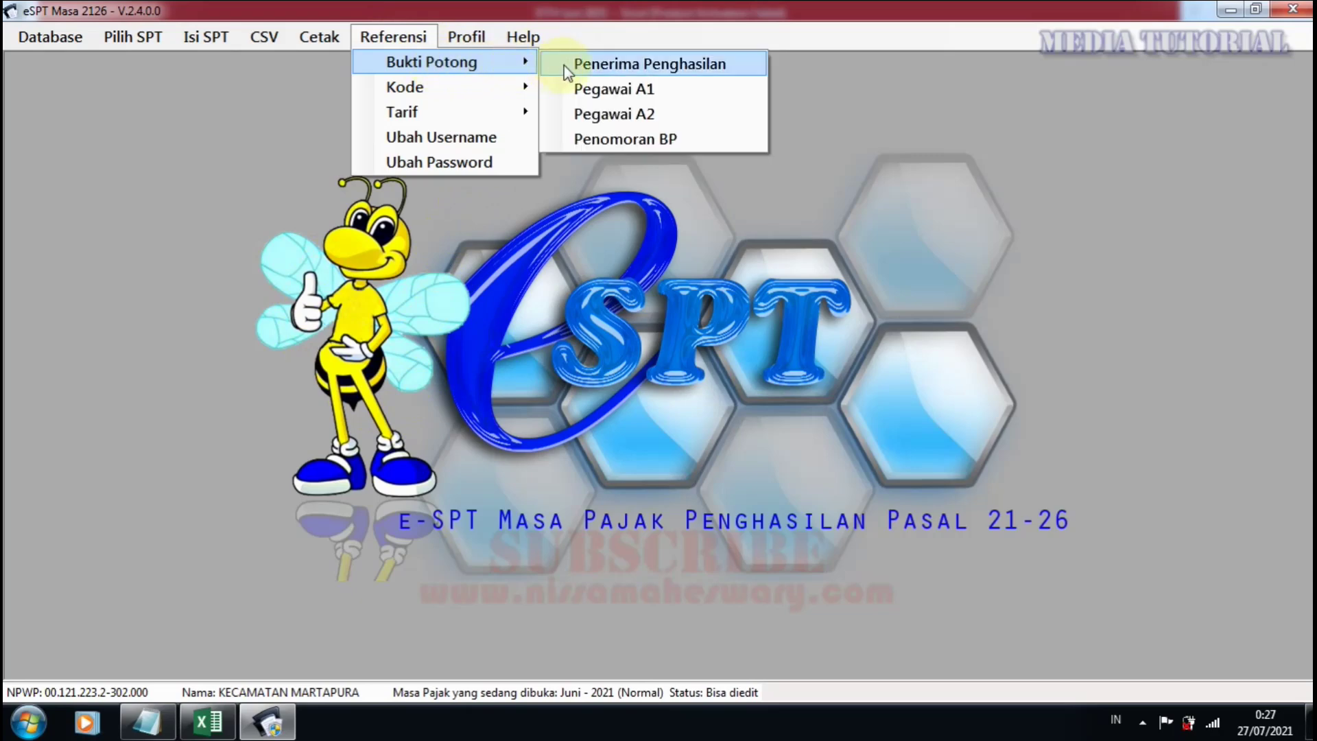
left_click(611, 64)
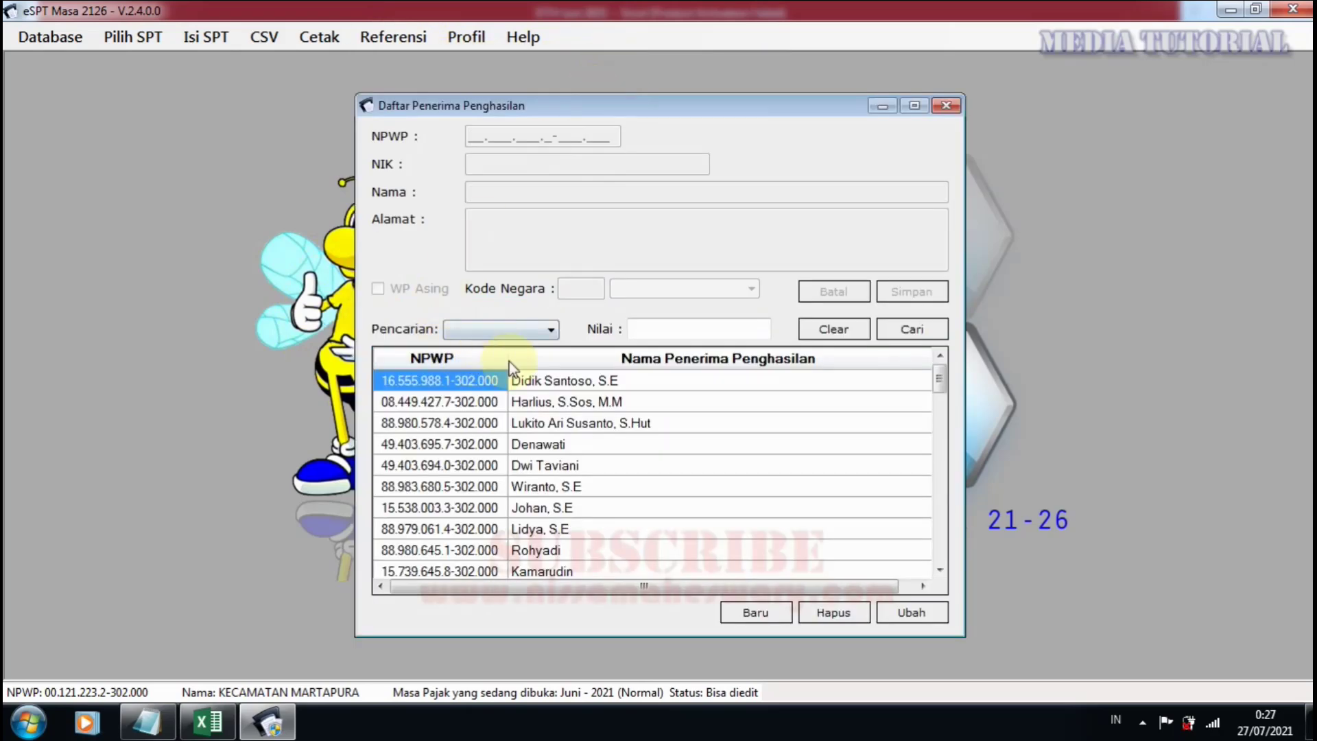
left_click(535, 404)
scroll(533, 421, "down", 10)
scroll(532, 424, "down", 8)
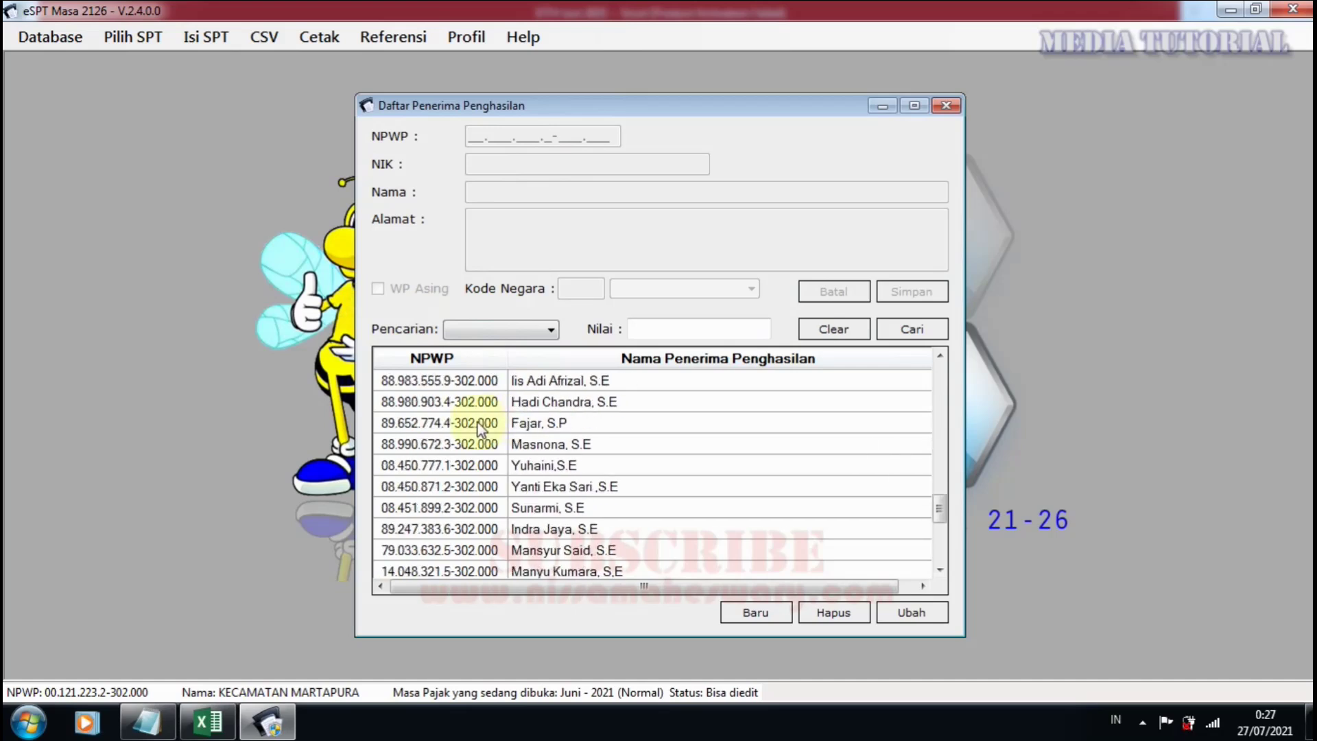
scroll(521, 473, "up", 4)
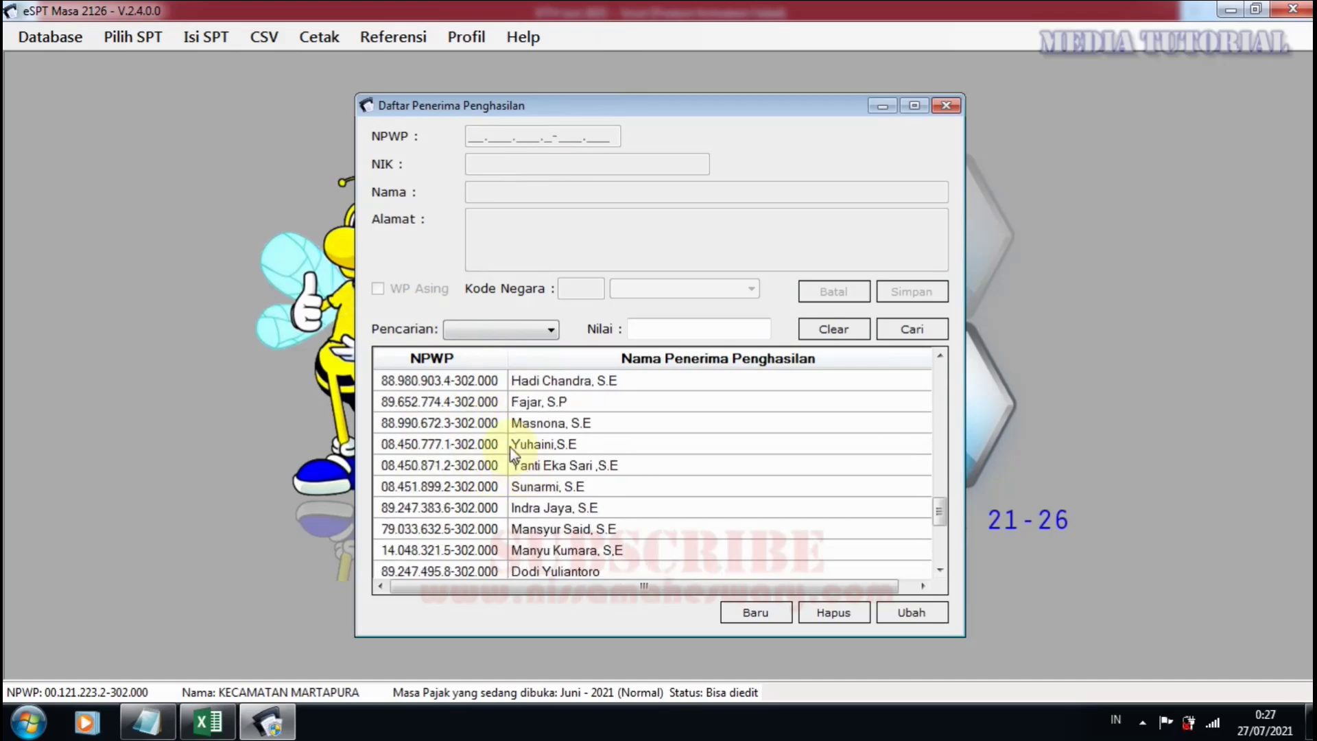
scroll(509, 446, "down", 1)
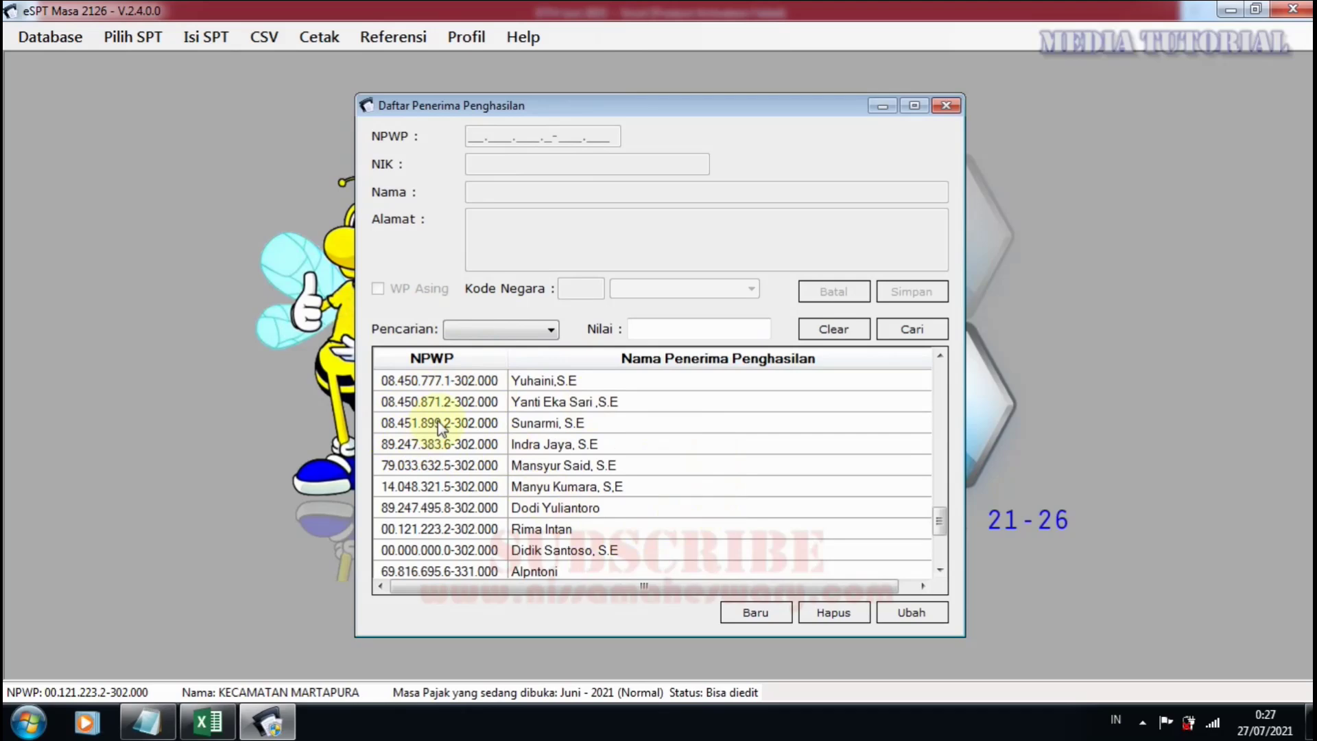
scroll(433, 432, "down", 3)
scroll(465, 404, "up", 2)
scroll(465, 405, "up", 5)
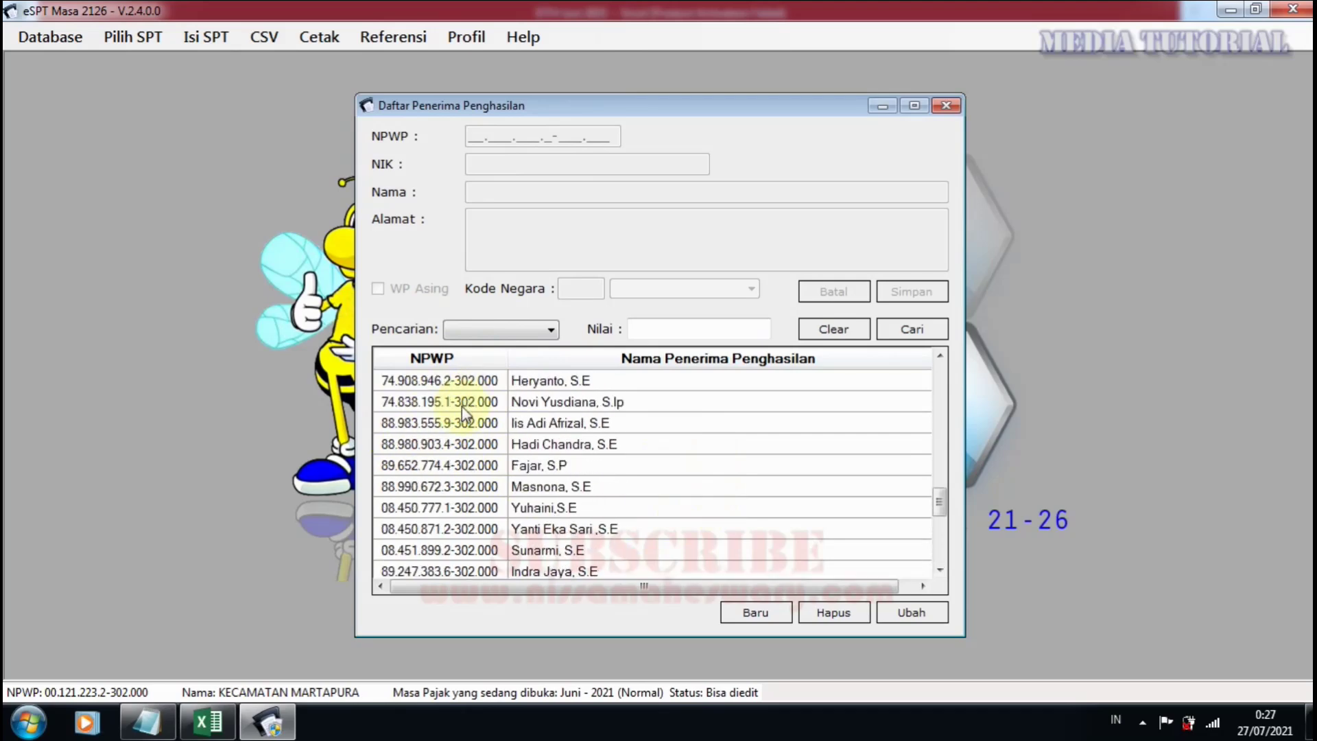
scroll(458, 415, "down", 8)
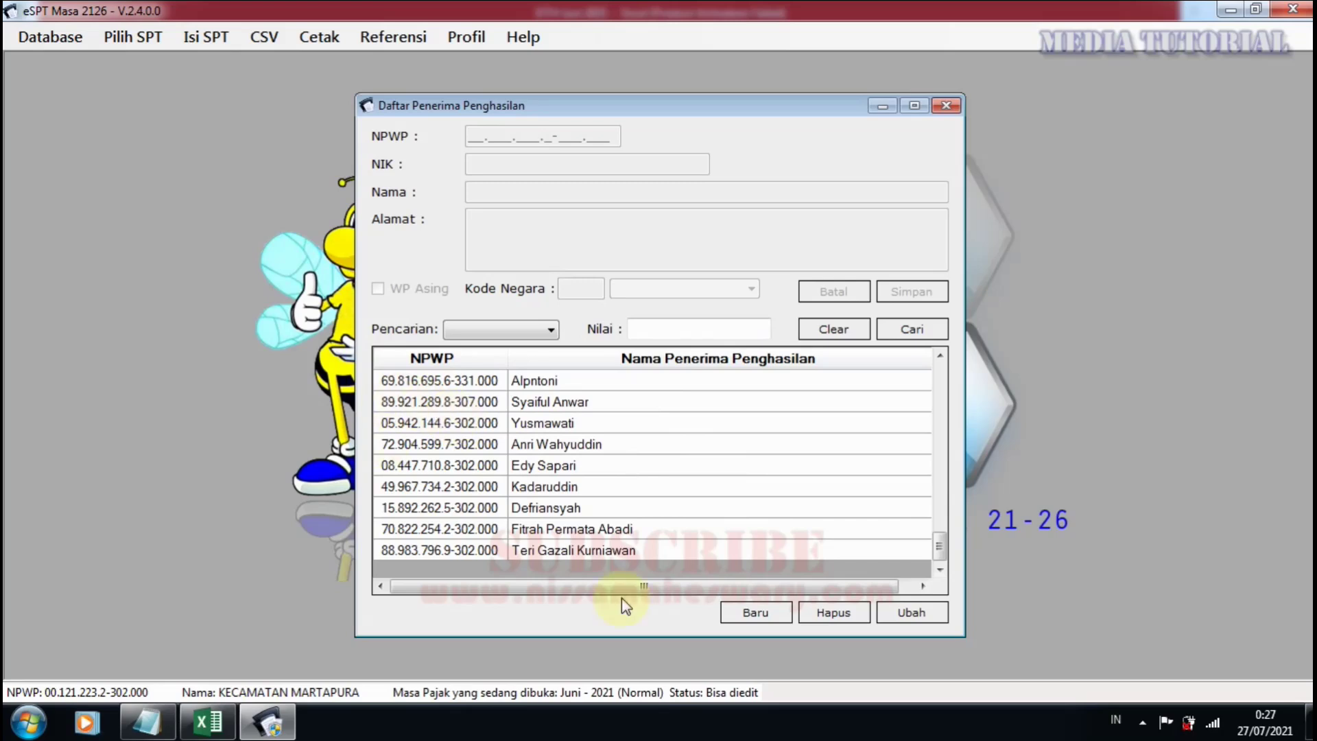
scroll(473, 483, "up", 5)
scroll(483, 488, "up", 1)
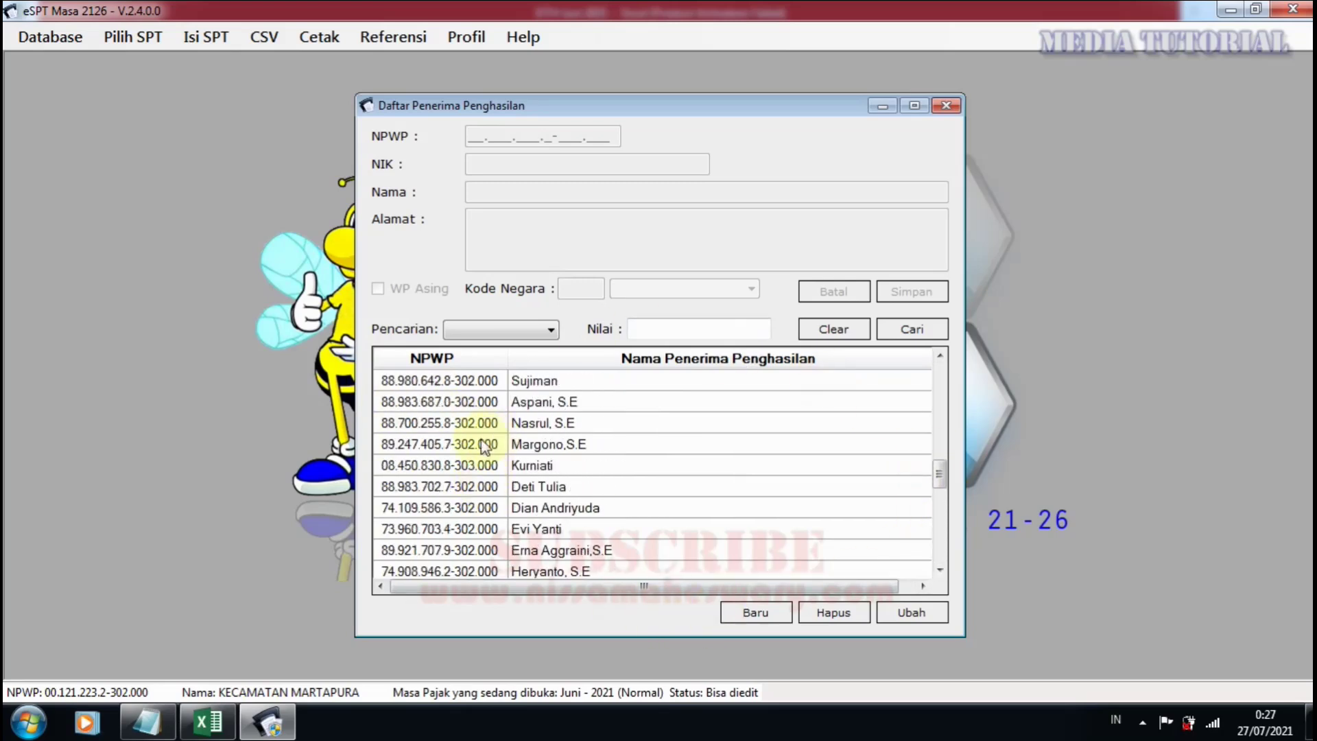
scroll(485, 446, "down", 3)
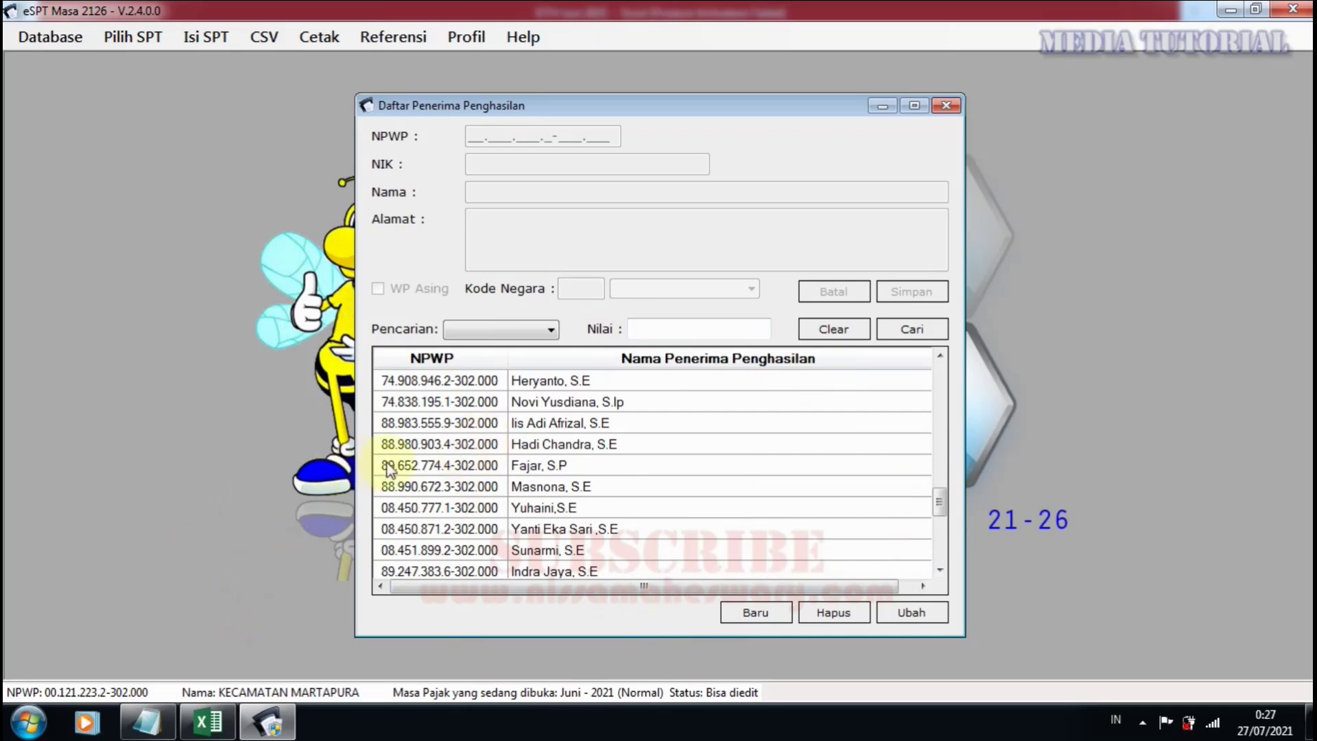
scroll(583, 450, "down", 4)
scroll(584, 453, "up", 2)
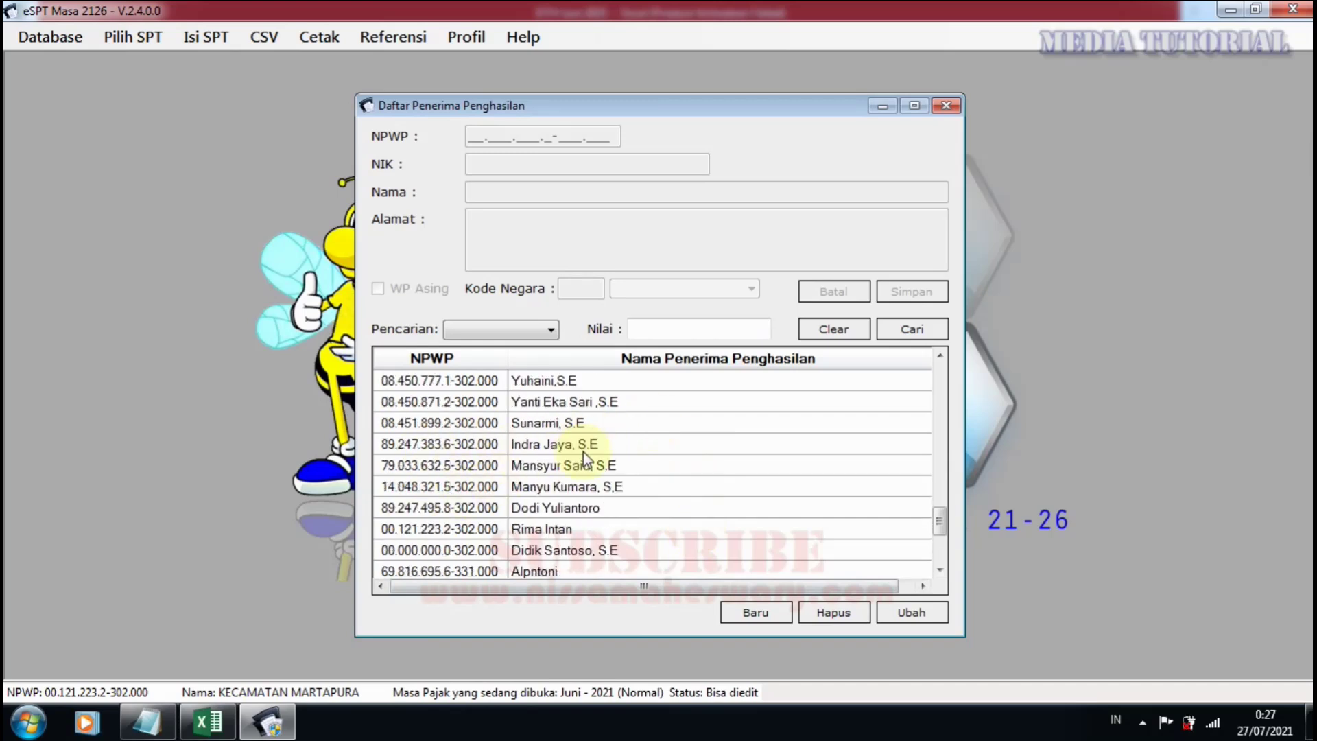
scroll(583, 454, "up", 4)
scroll(581, 455, "down", 5)
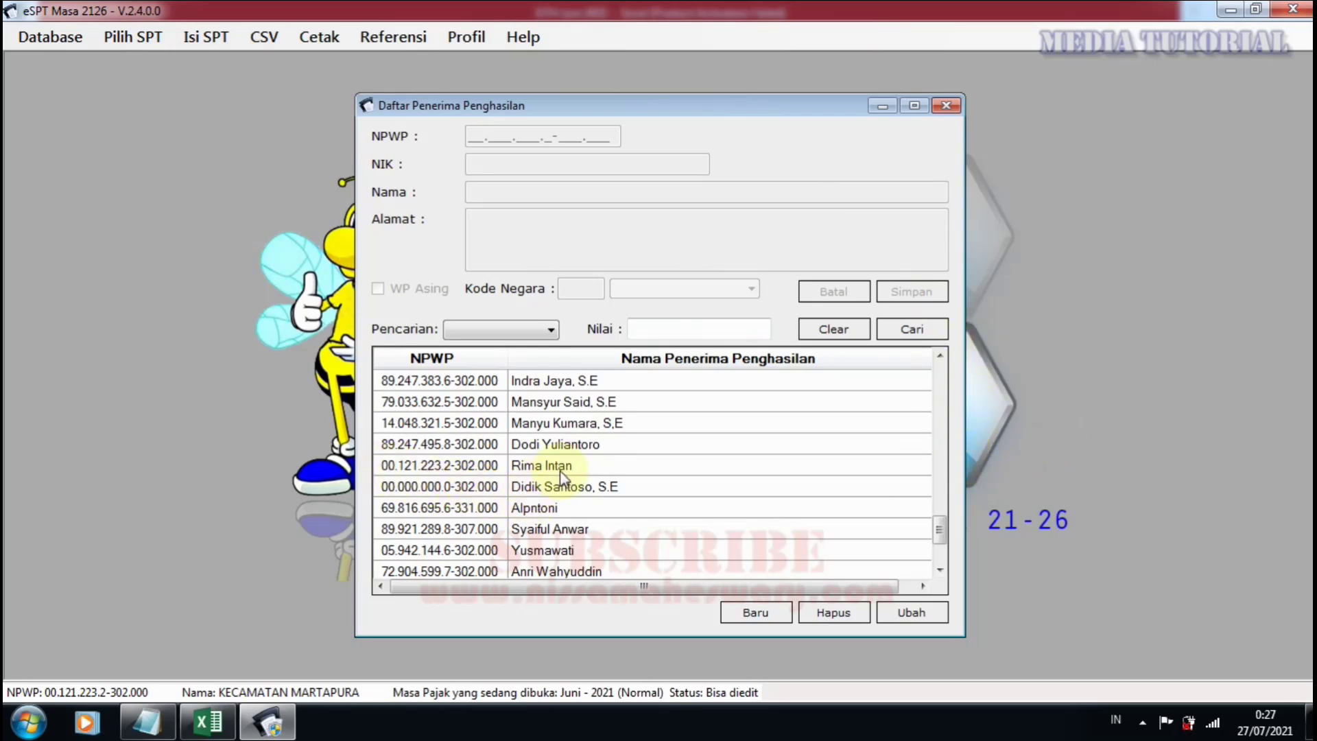
scroll(561, 480, "down", 2)
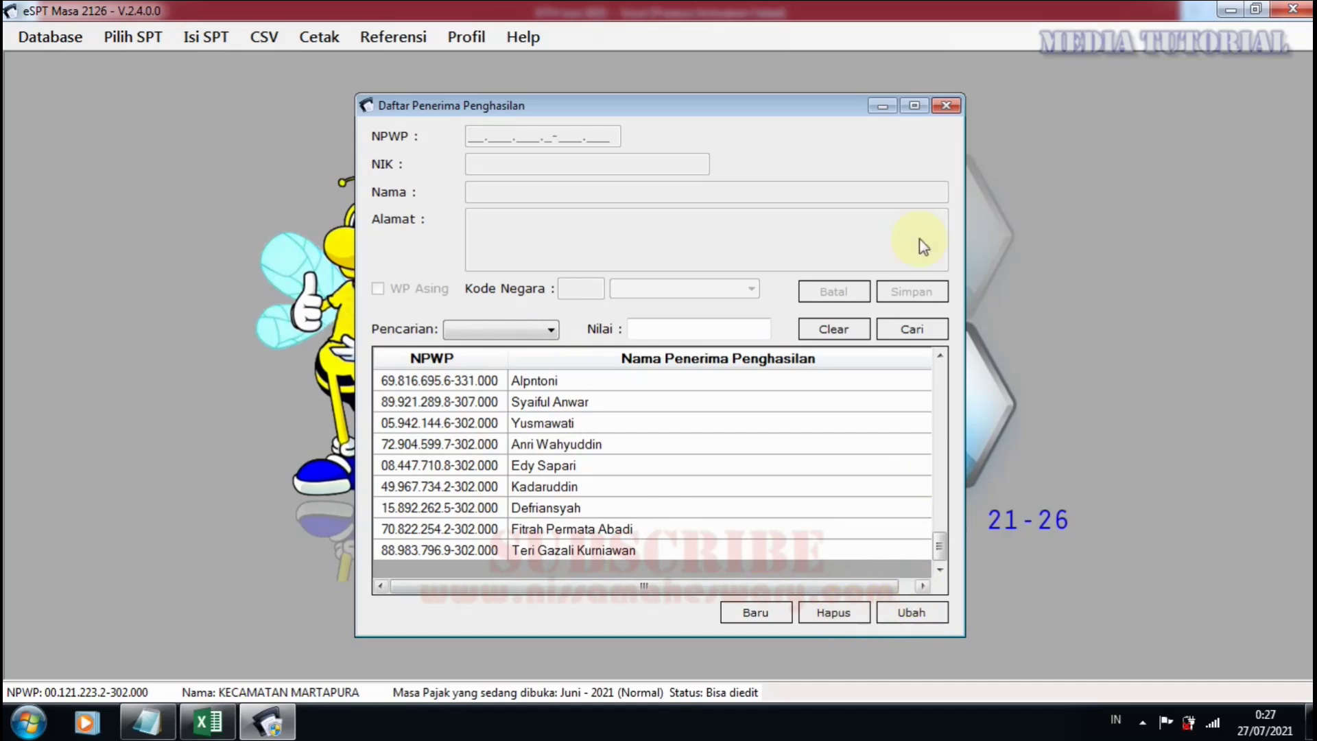
left_click(947, 106)
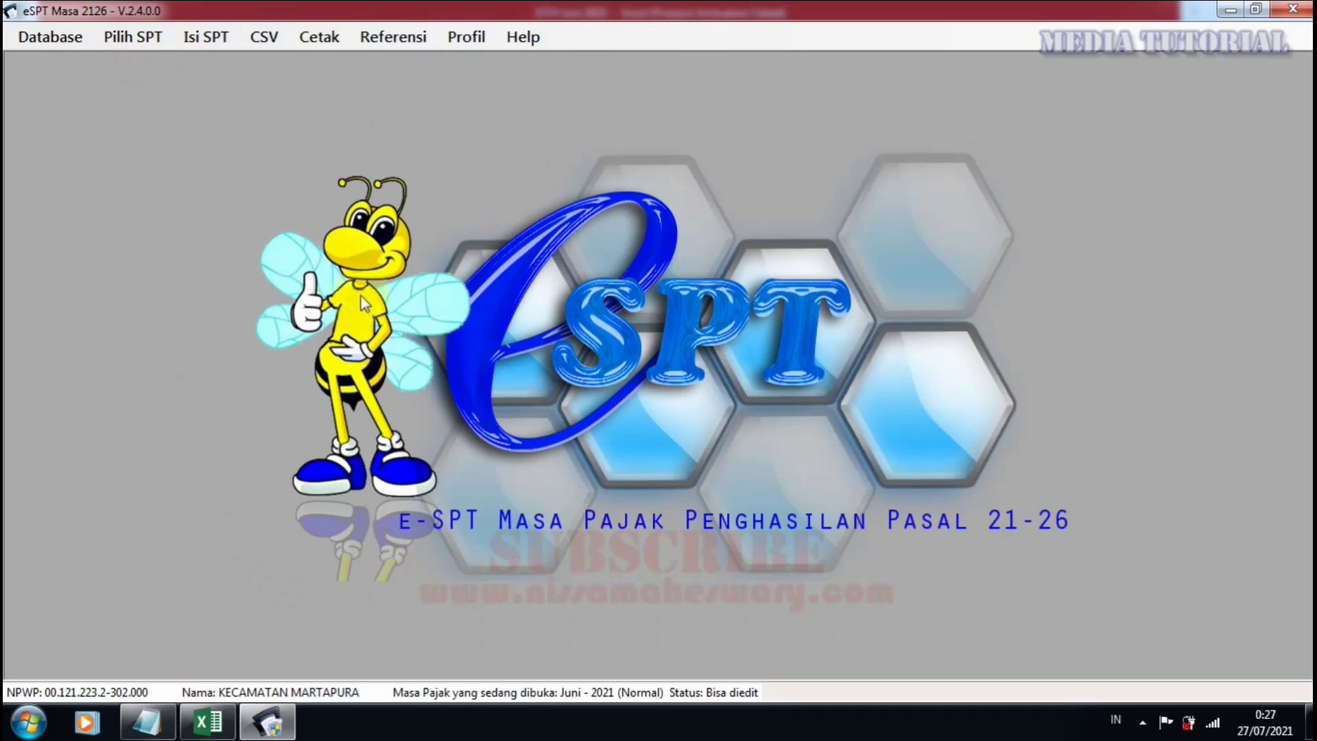
Check the June 2021 Final (1721-III) slip list, which is empty, and close it.
left_click(207, 36)
mouse_move(275, 66)
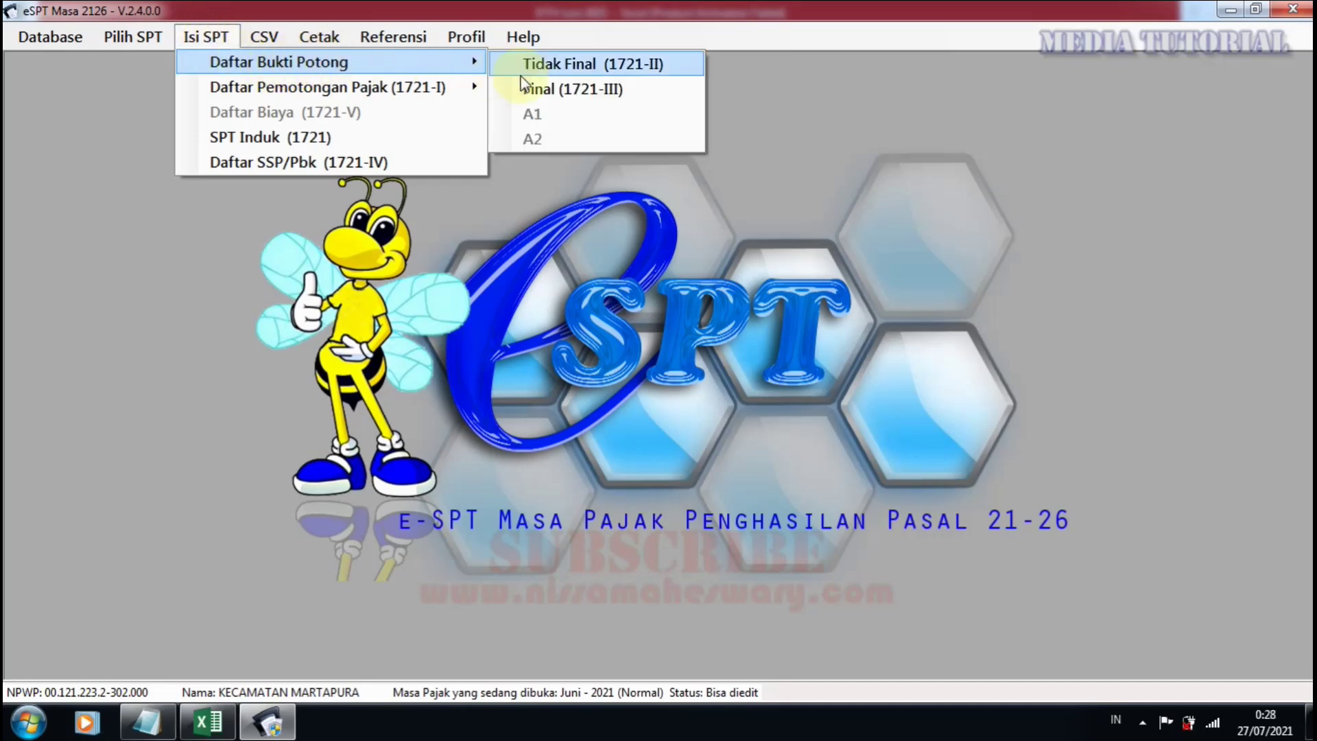
left_click(539, 88)
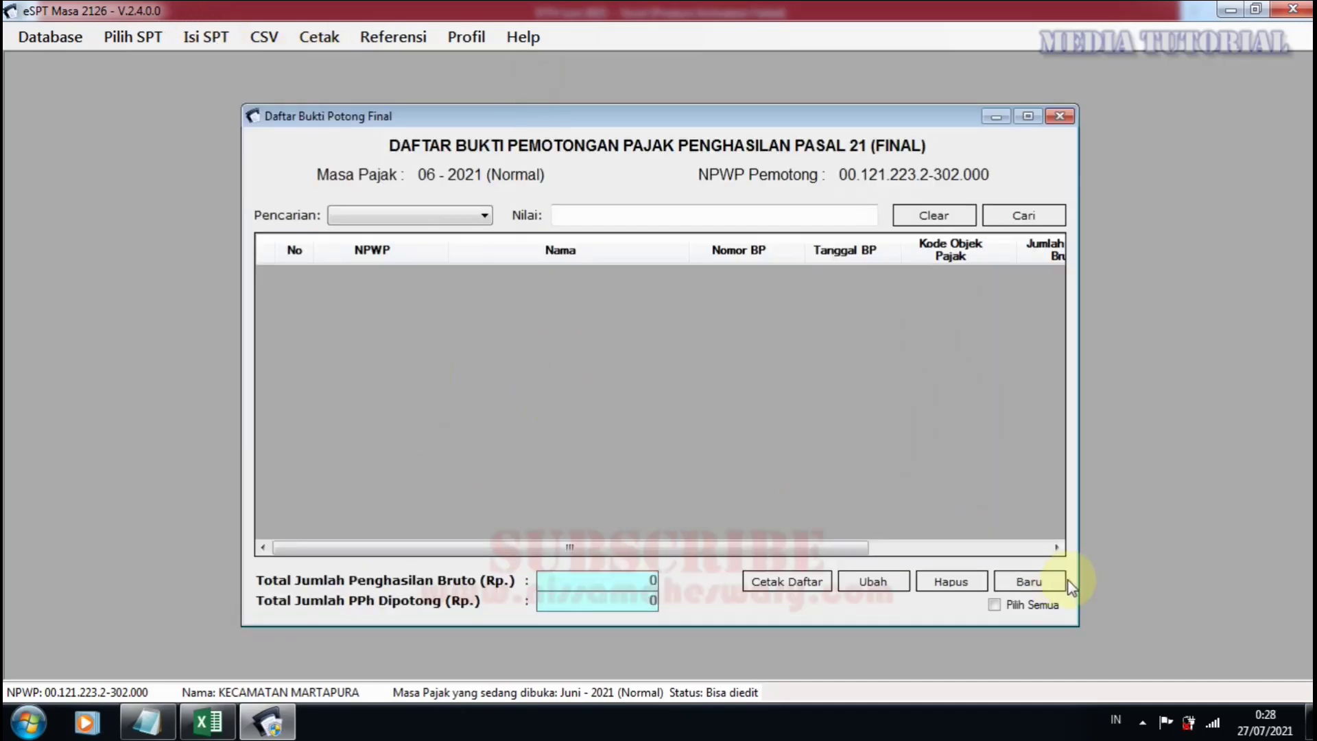
left_click(1060, 116)
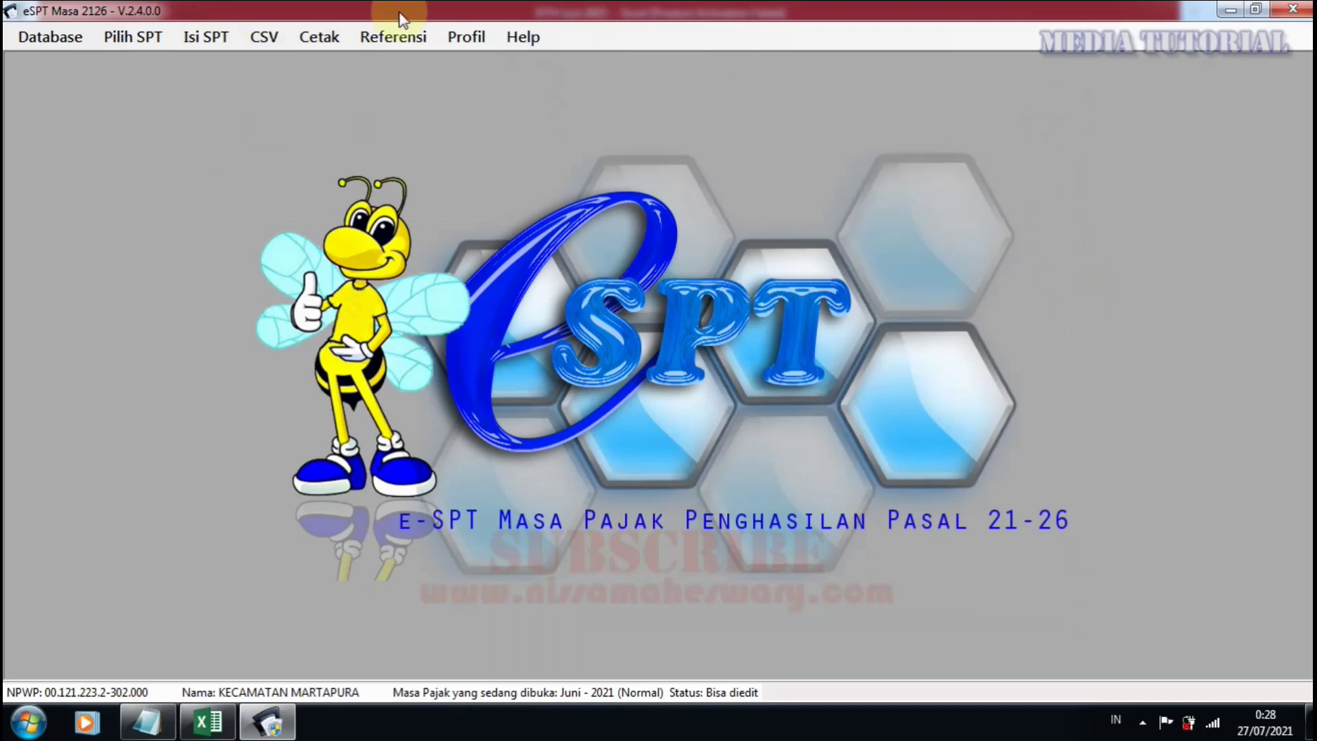
Open the January 2021 Pembetulan ke-1 return from the list of created returns.
left_click(137, 37)
left_click(164, 84)
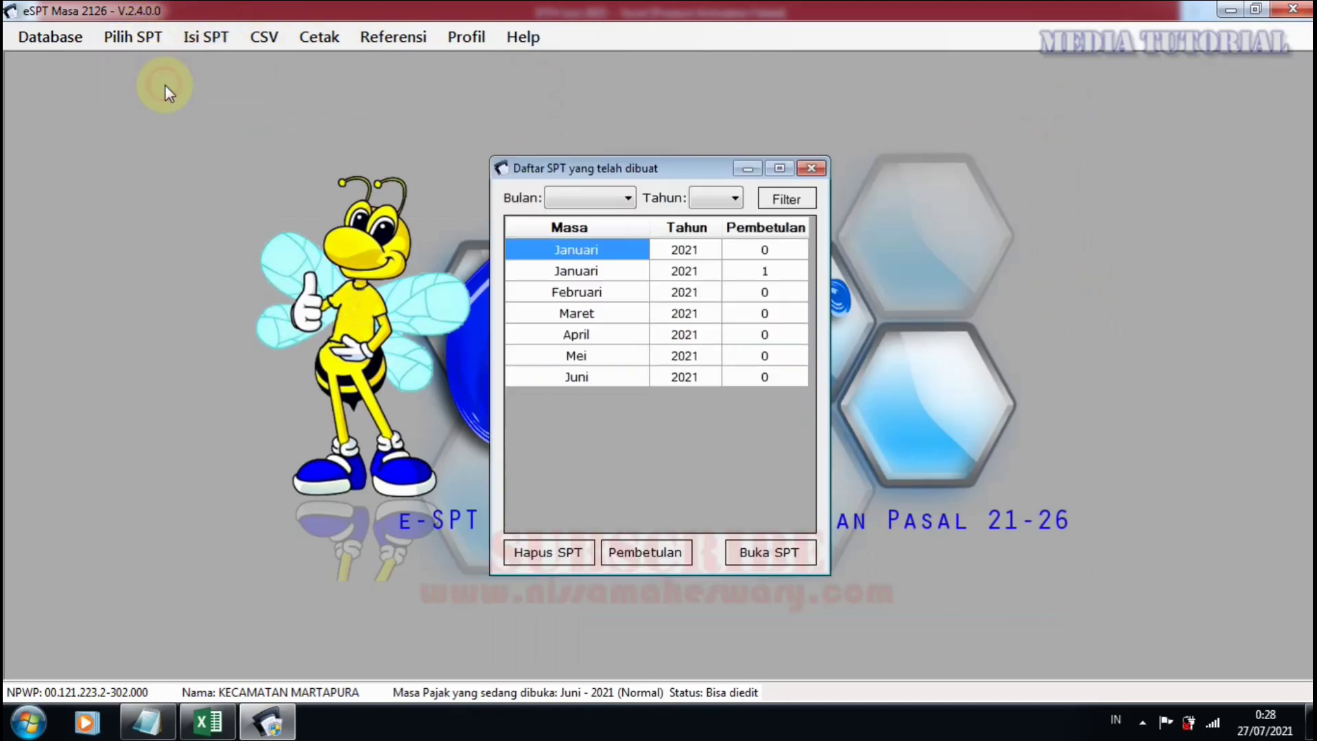
left_click(601, 272)
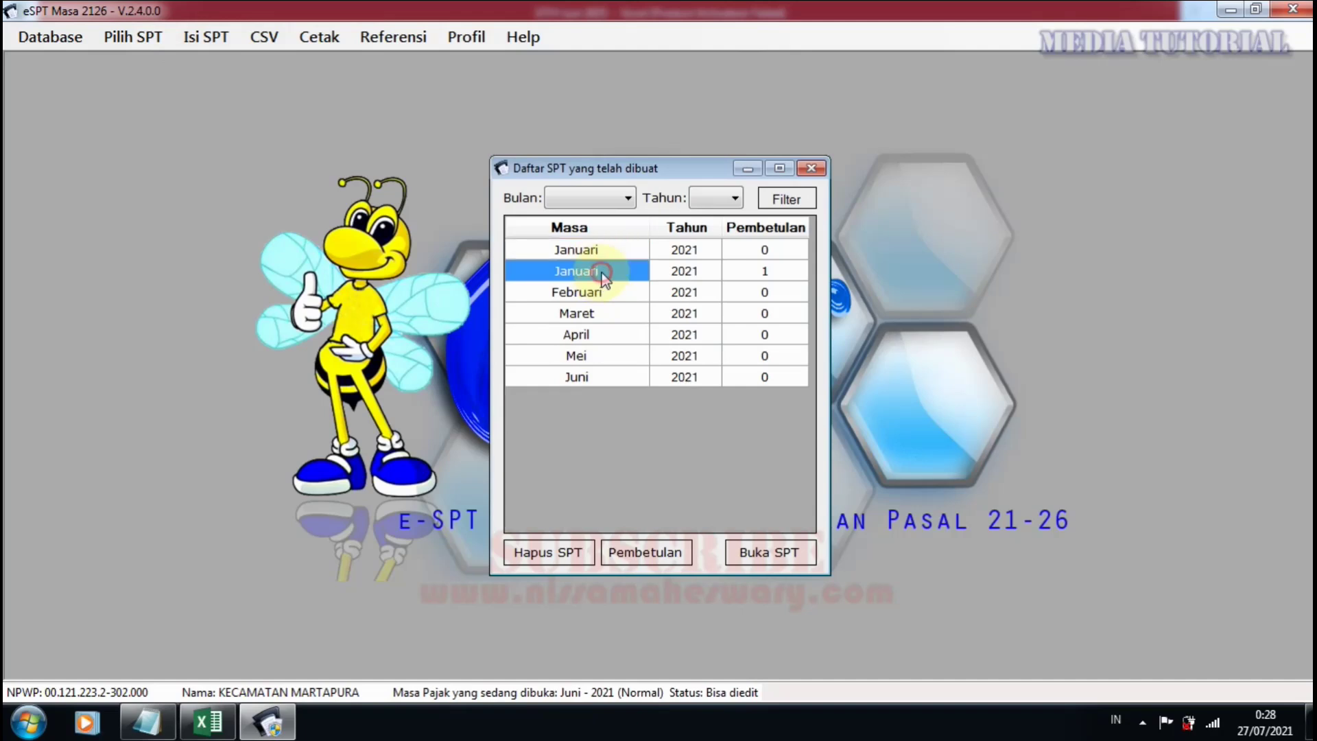
left_click(758, 550)
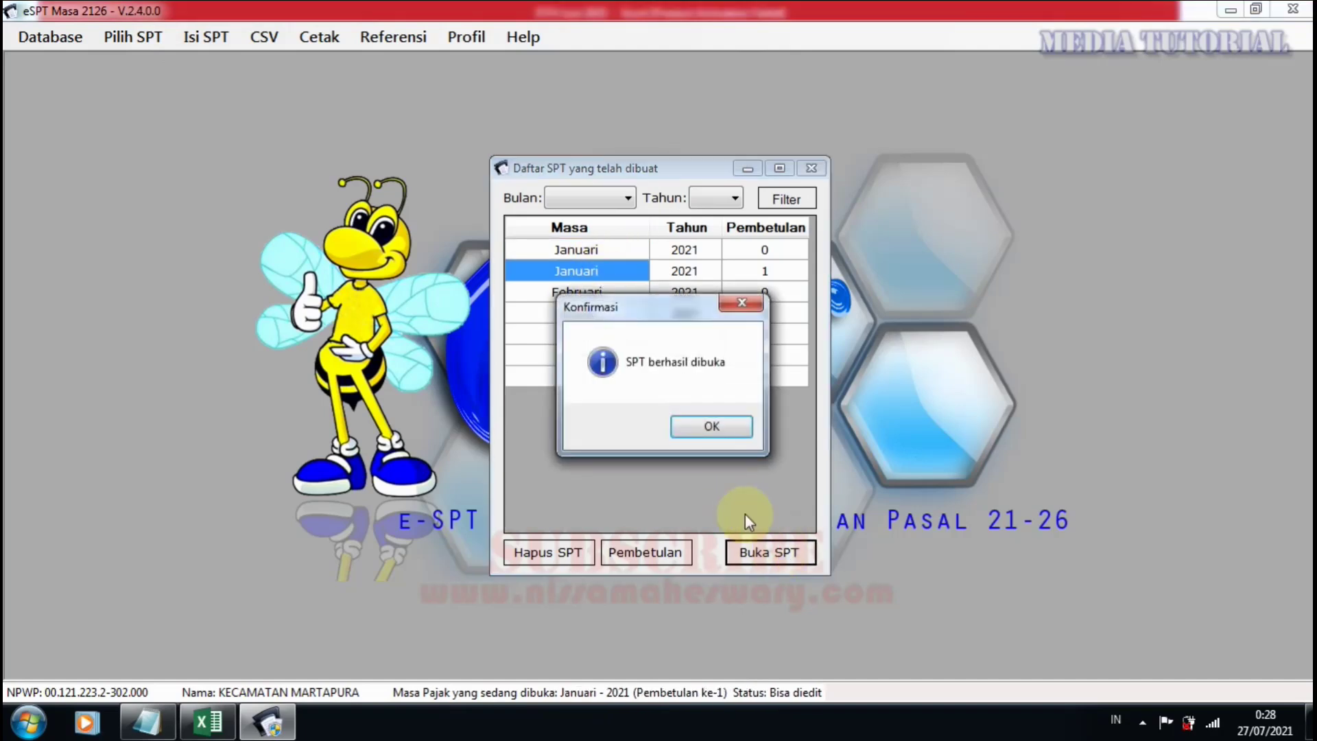
left_click(713, 425)
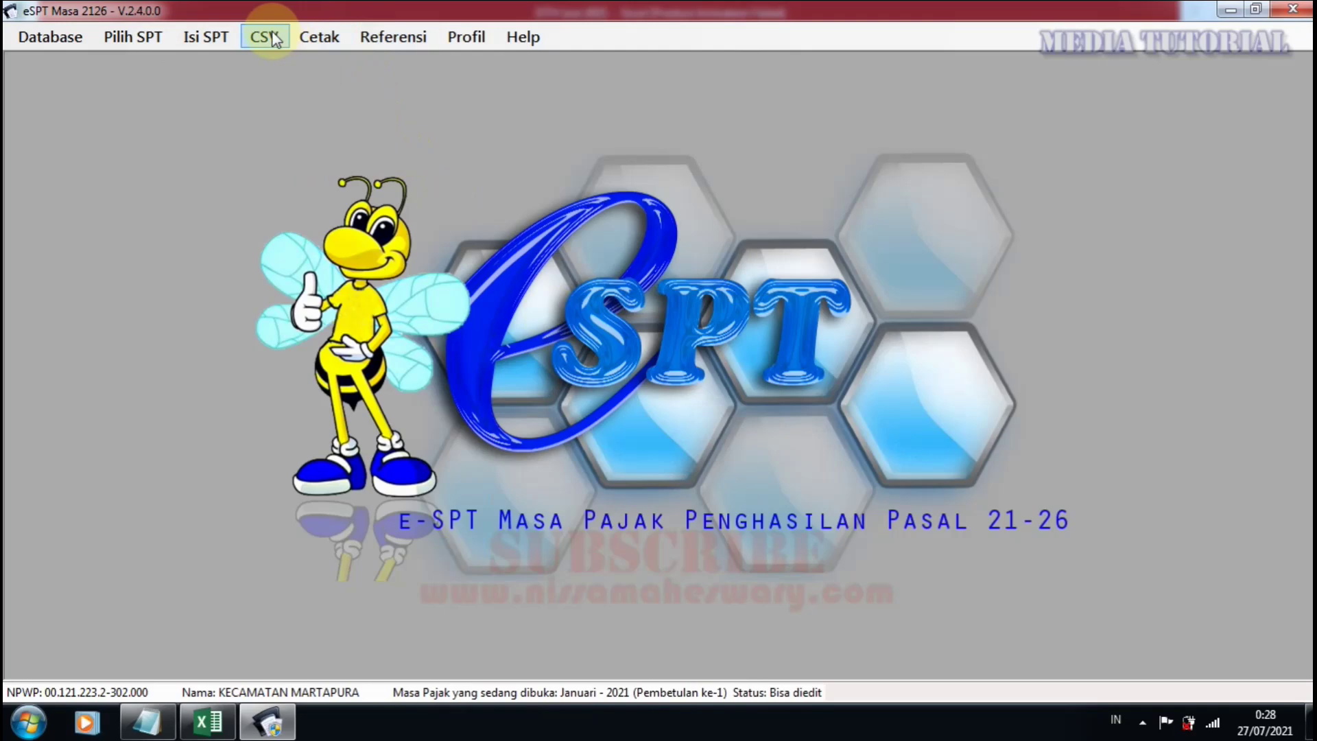
Review the January final slip list, with 47 slips withholding 2.330.955, then close it.
left_click(206, 37)
mouse_move(322, 55)
left_click(542, 89)
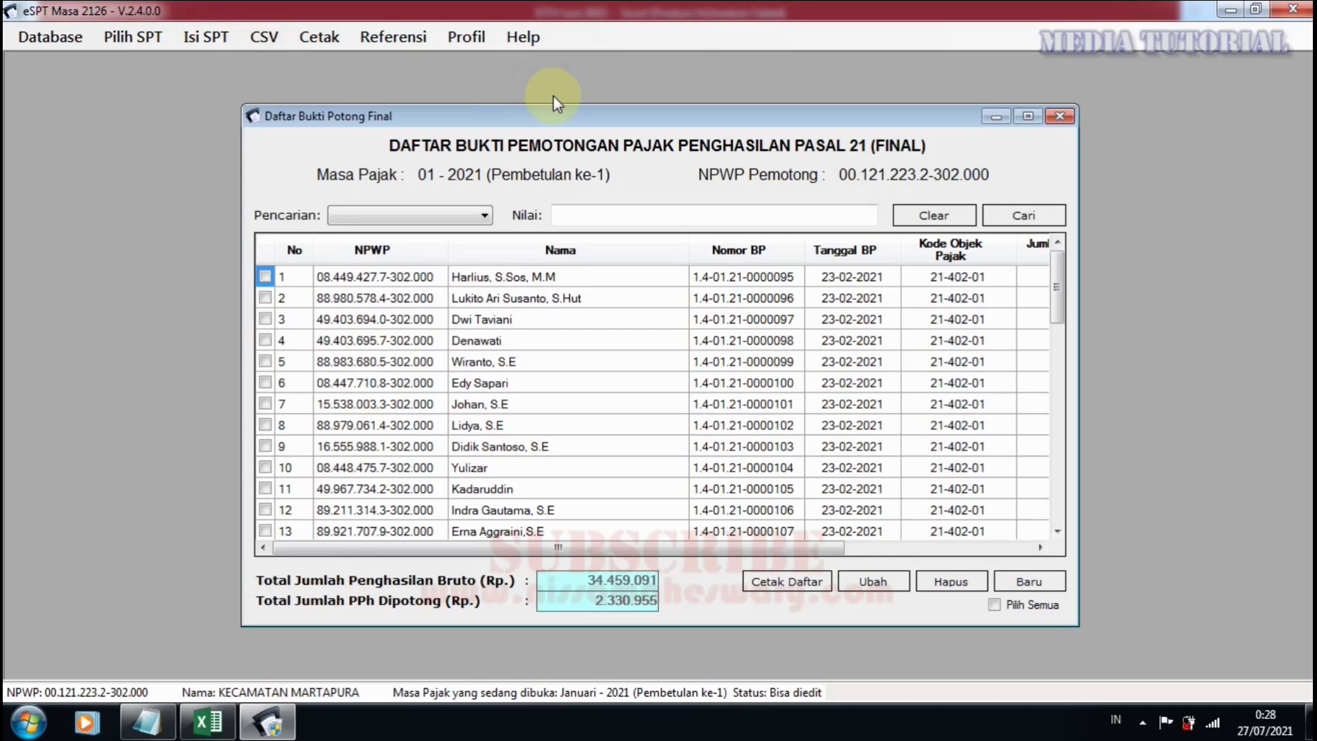
scroll(487, 406, "down", 4)
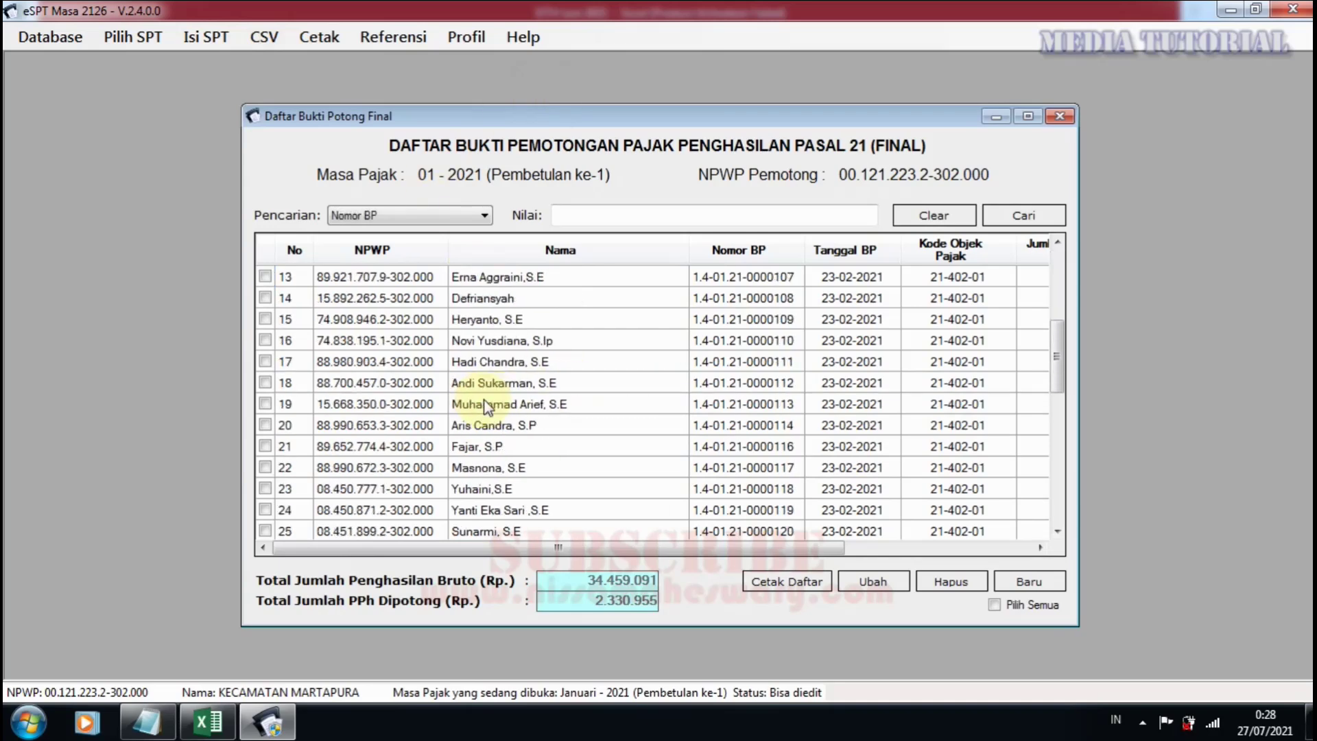
scroll(487, 406, "down", 8)
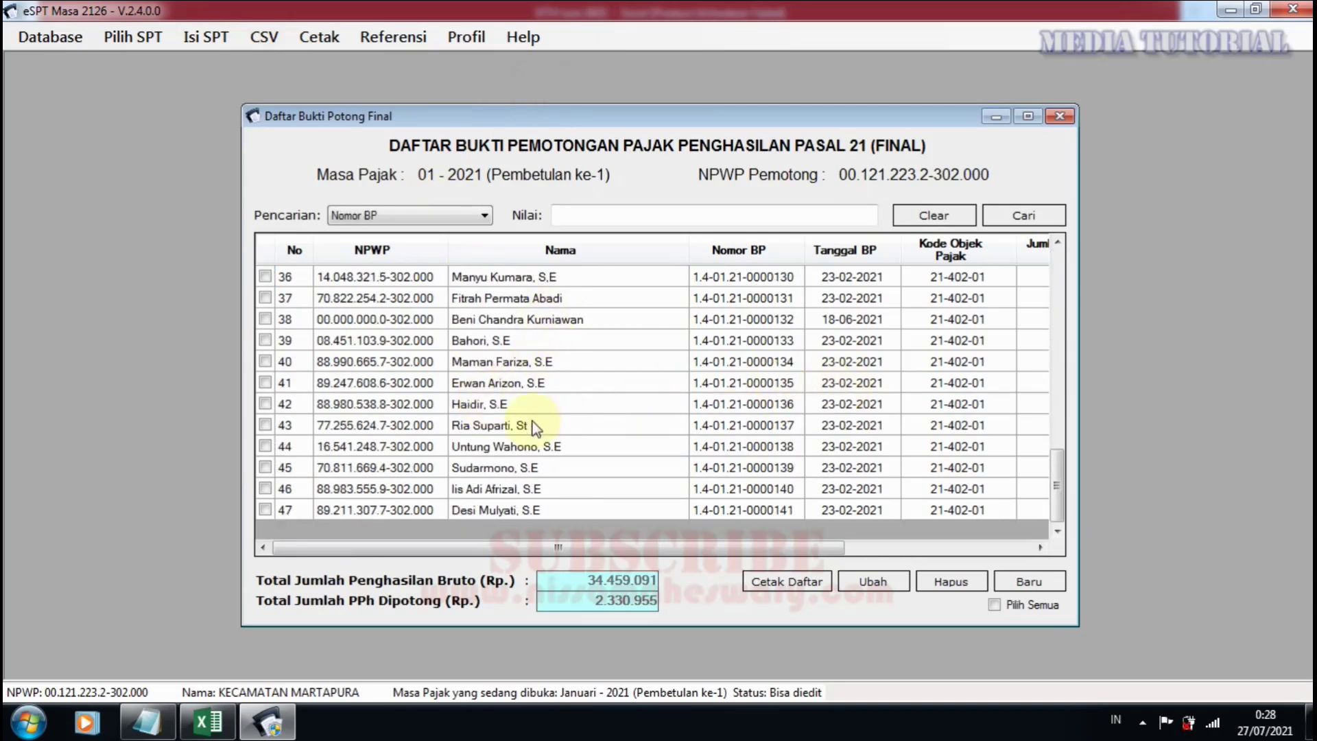
scroll(627, 422, "up", 5)
left_click(1059, 115)
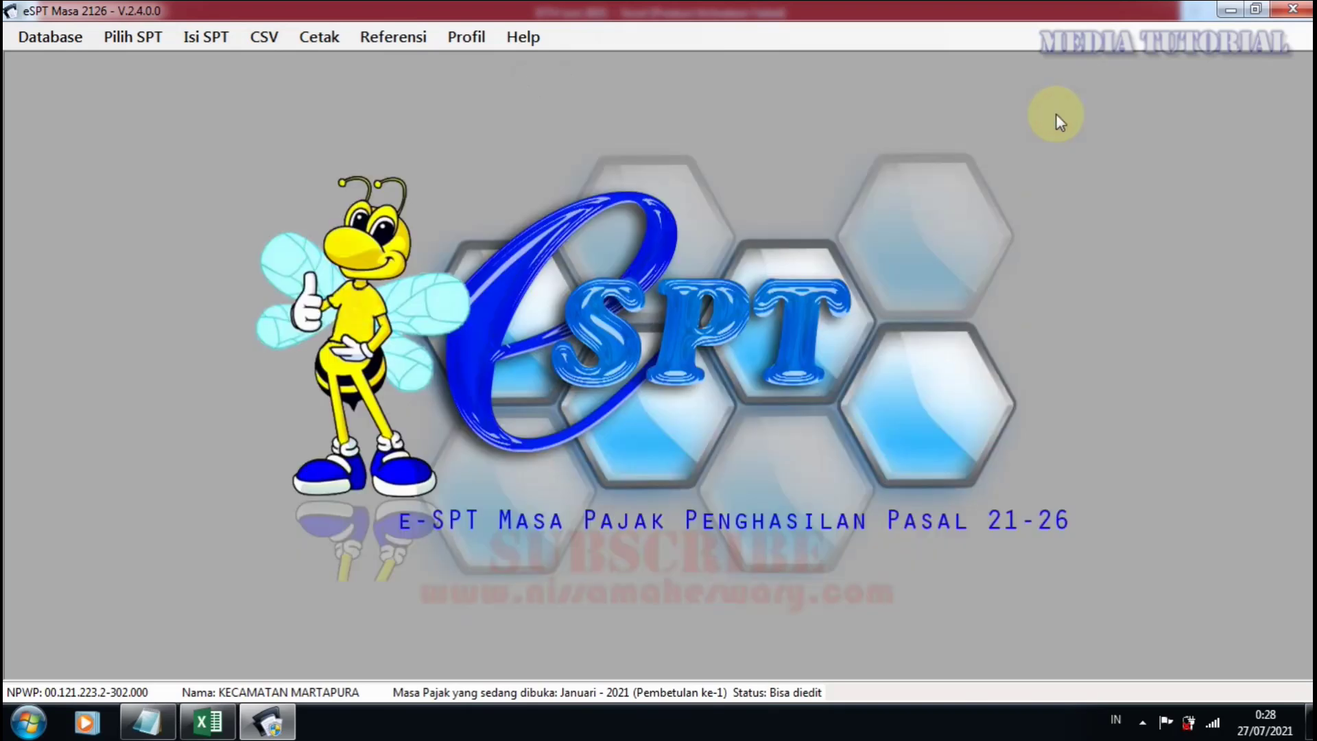
left_click(393, 37)
mouse_move(420, 69)
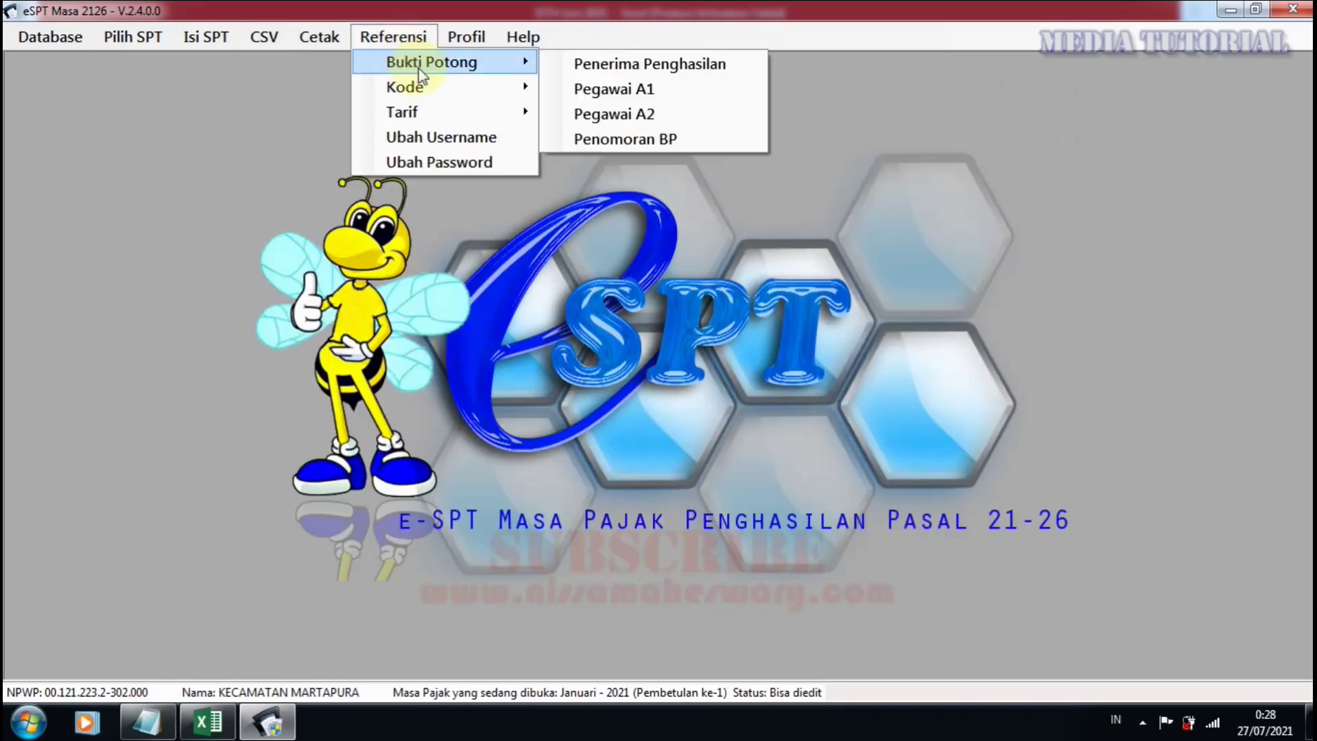
left_click(610, 64)
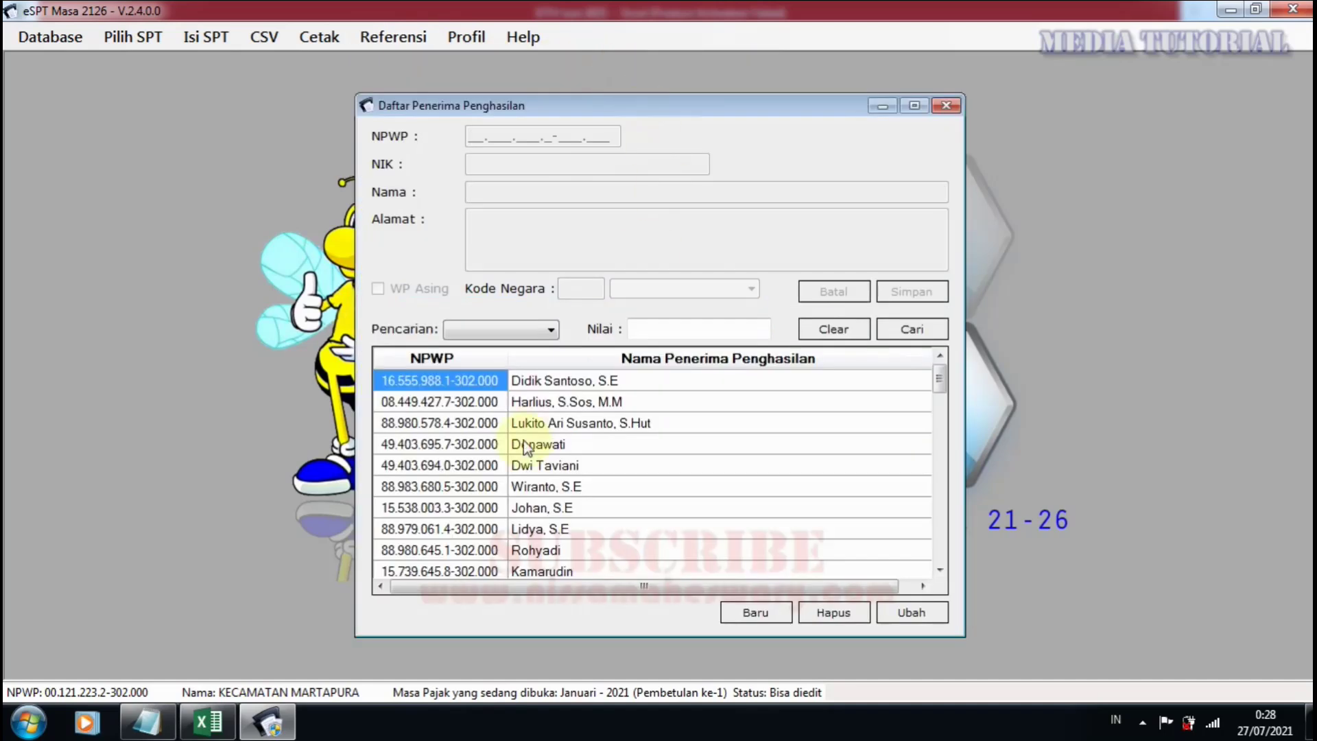
scroll(603, 449, "down", 5)
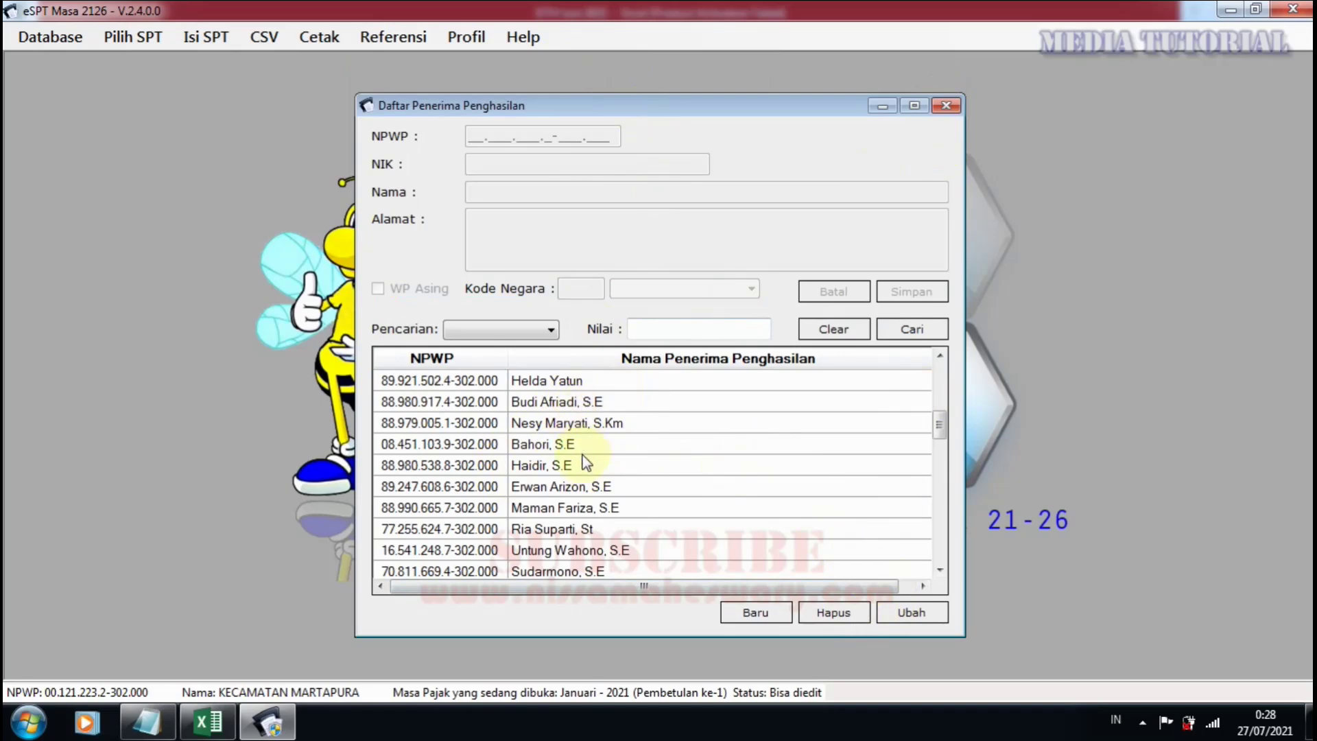
scroll(583, 465, "down", 3)
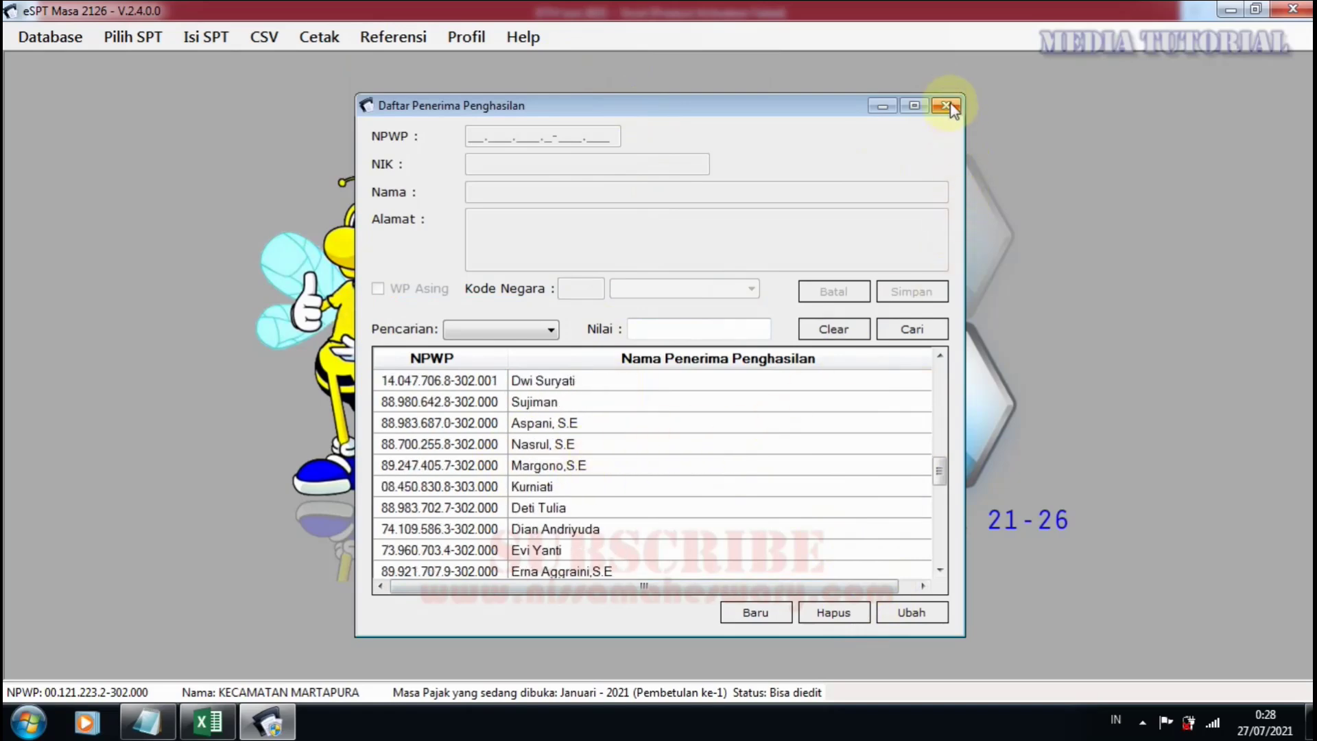
left_click(946, 105)
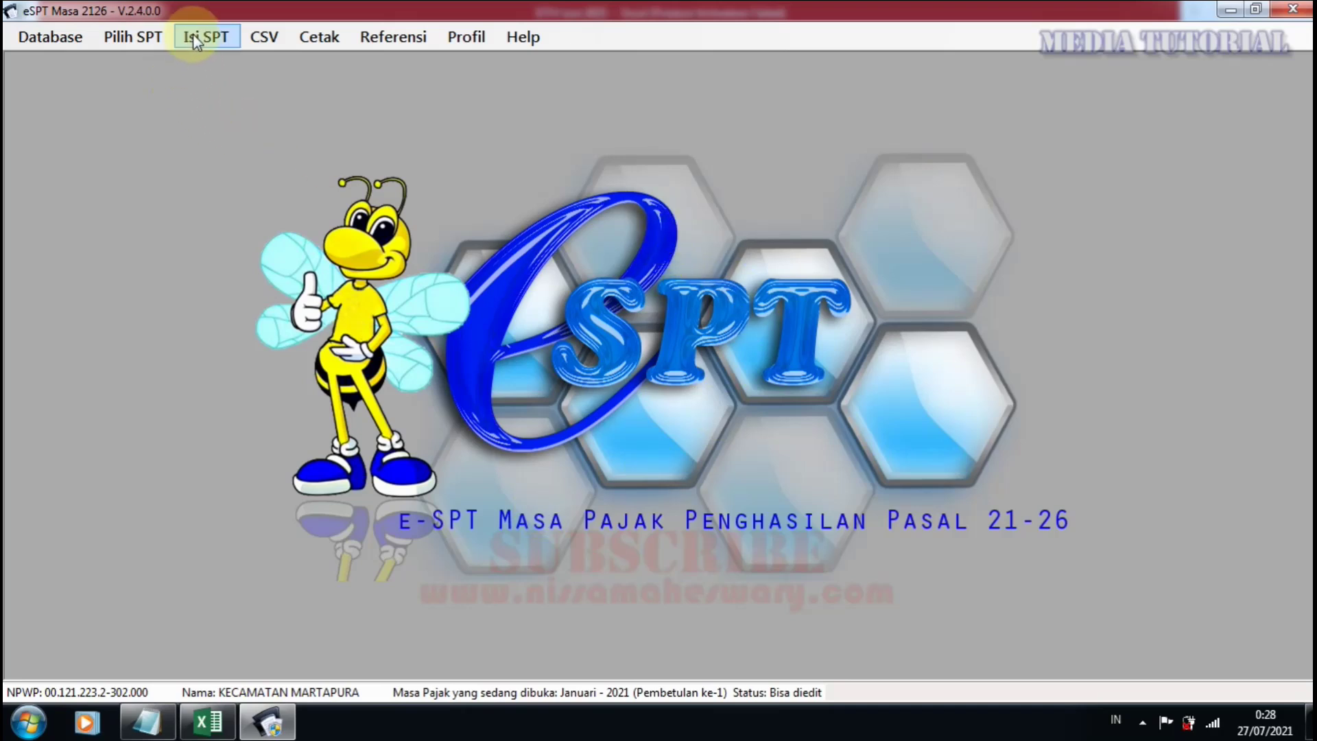
Open the Juni 2021 Normal return from the list of created returns.
left_click(141, 37)
left_click(175, 86)
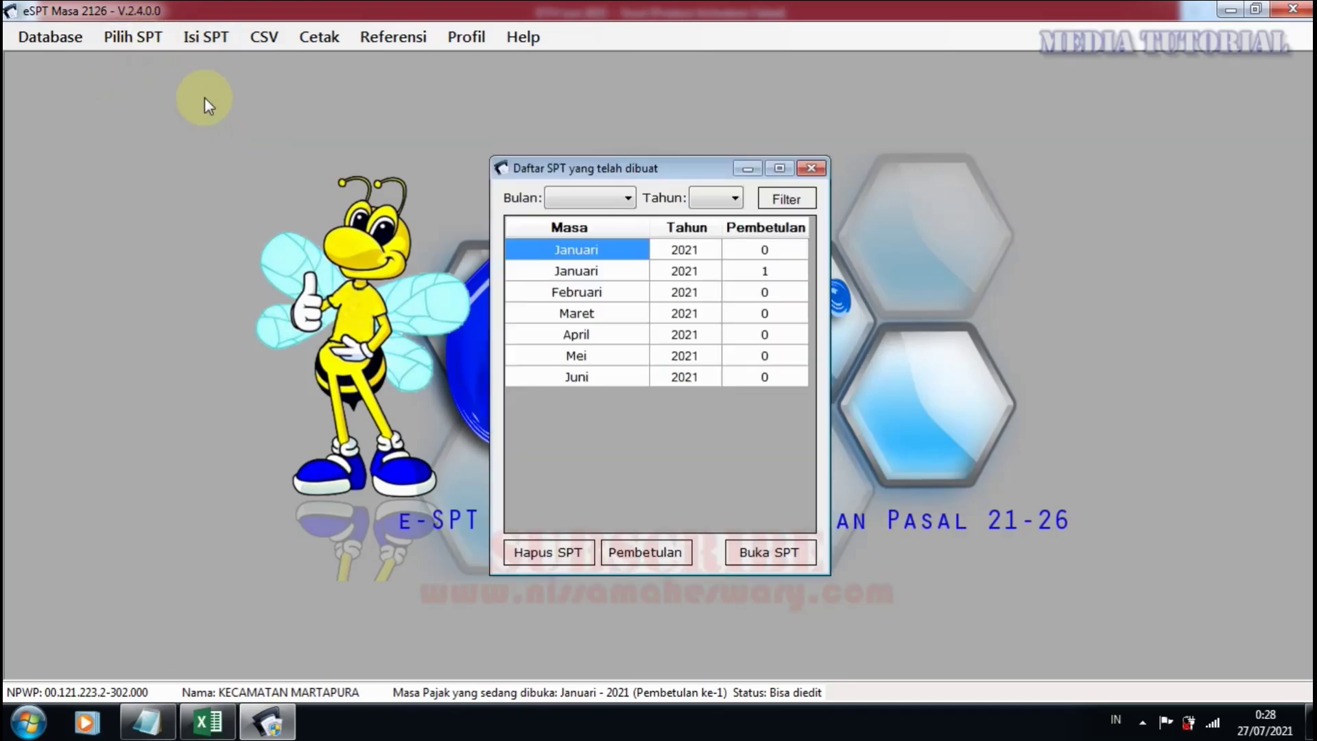
left_click(590, 378)
double_click(589, 377)
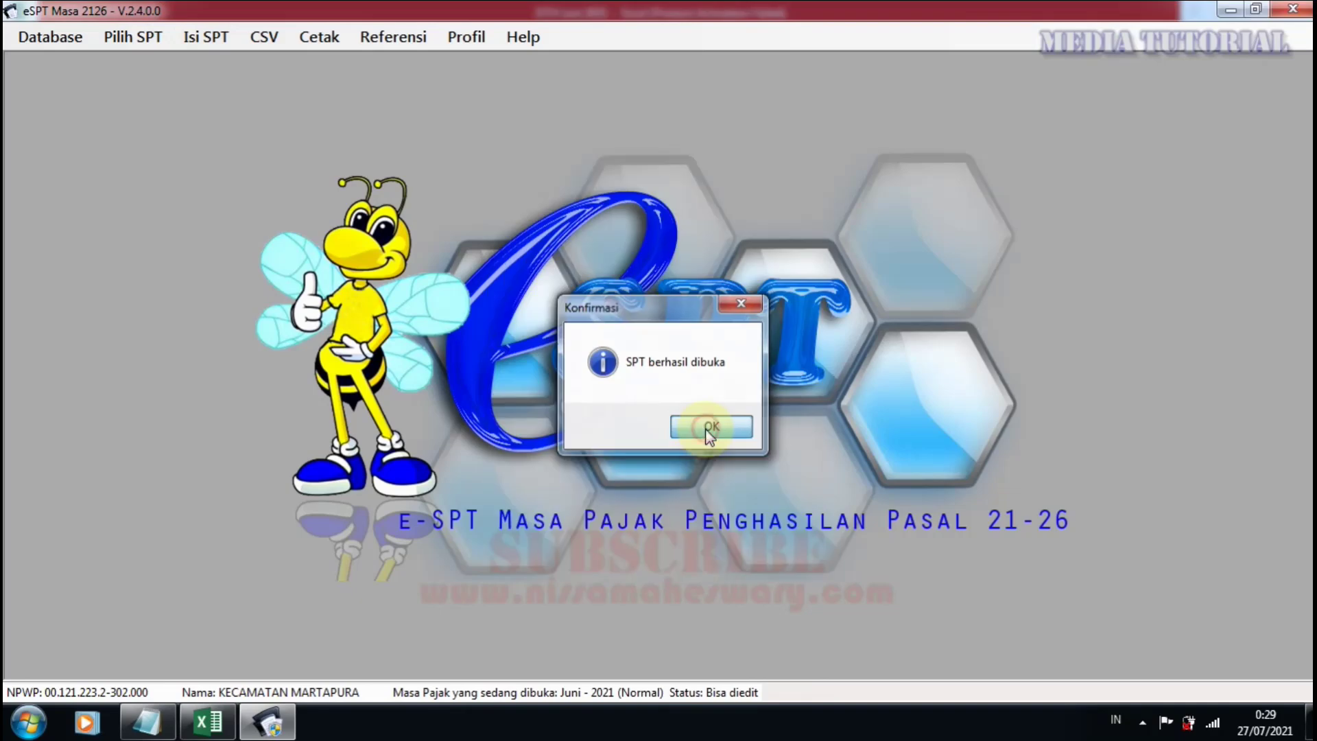
left_click(698, 428)
Browse the Referensi > Penerima Penghasilan recipient list, then close it.
left_click(383, 41)
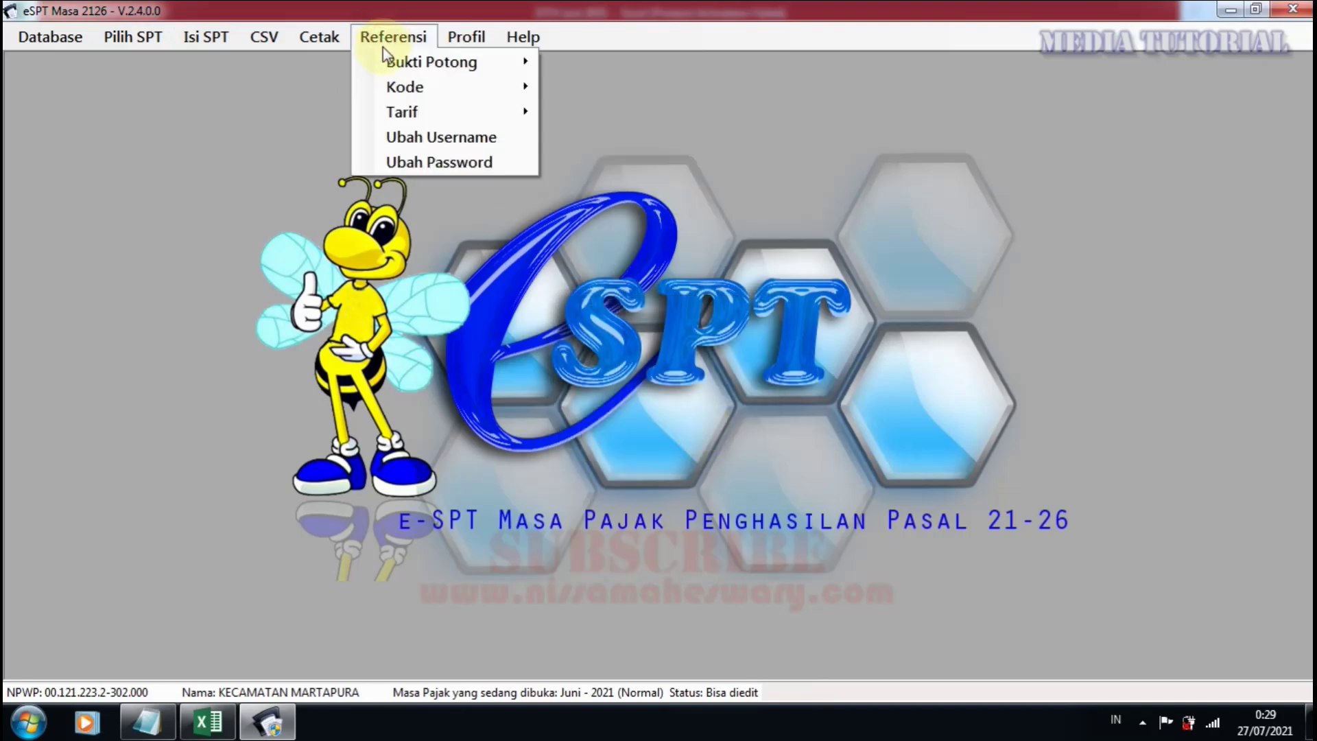
mouse_move(467, 63)
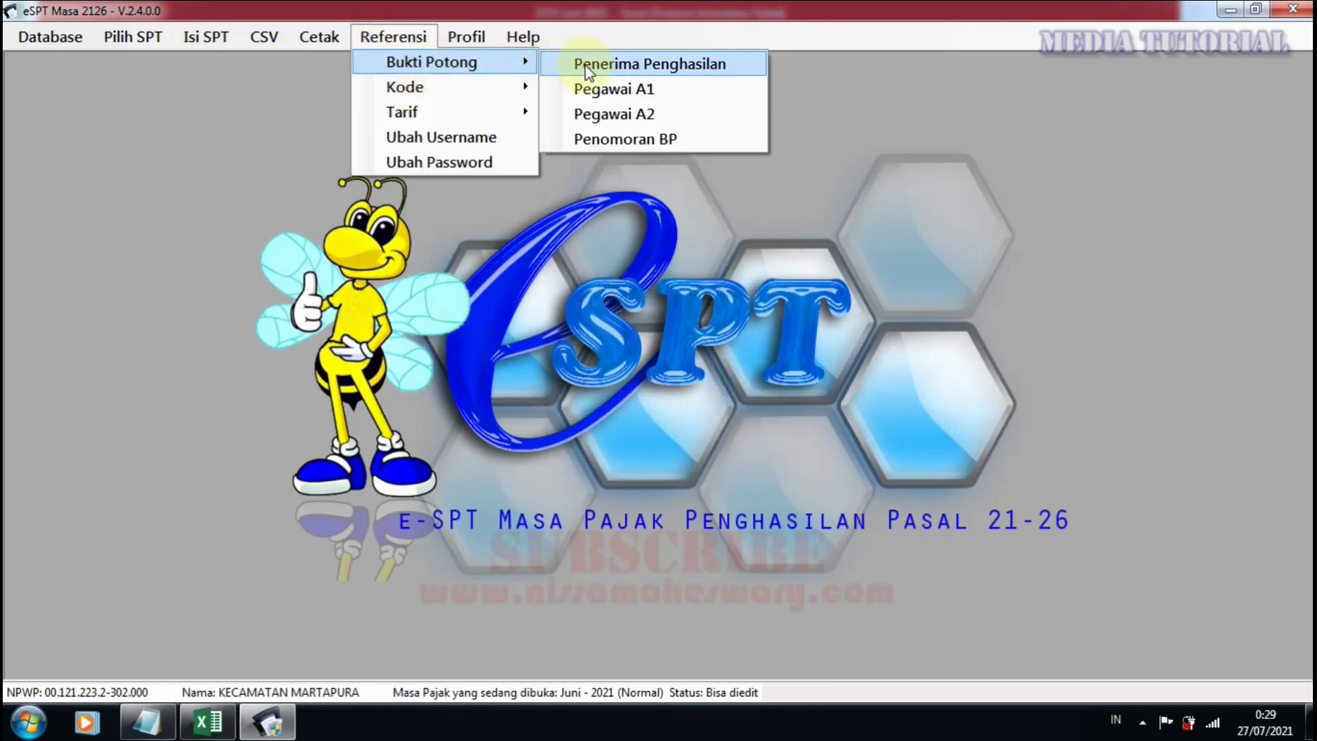
left_click(583, 60)
left_click(539, 422)
scroll(539, 422, "down", 15)
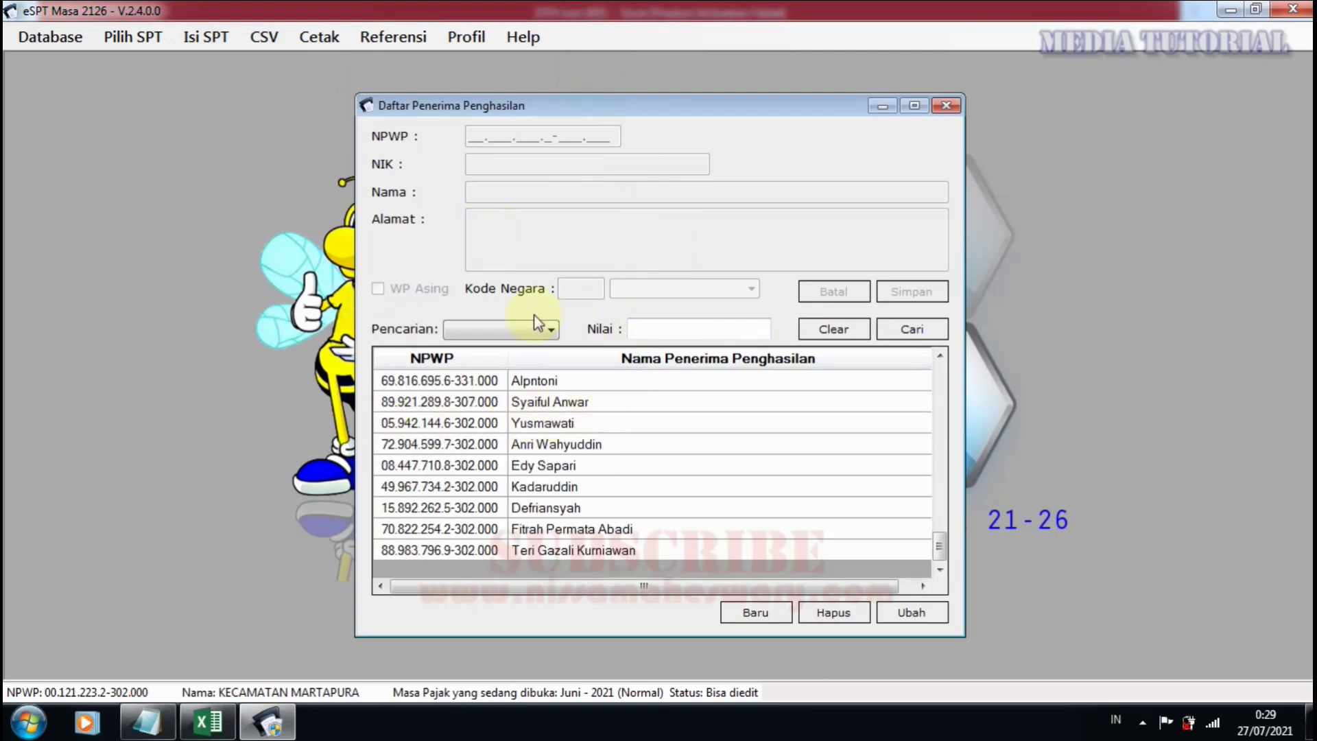
left_click(947, 106)
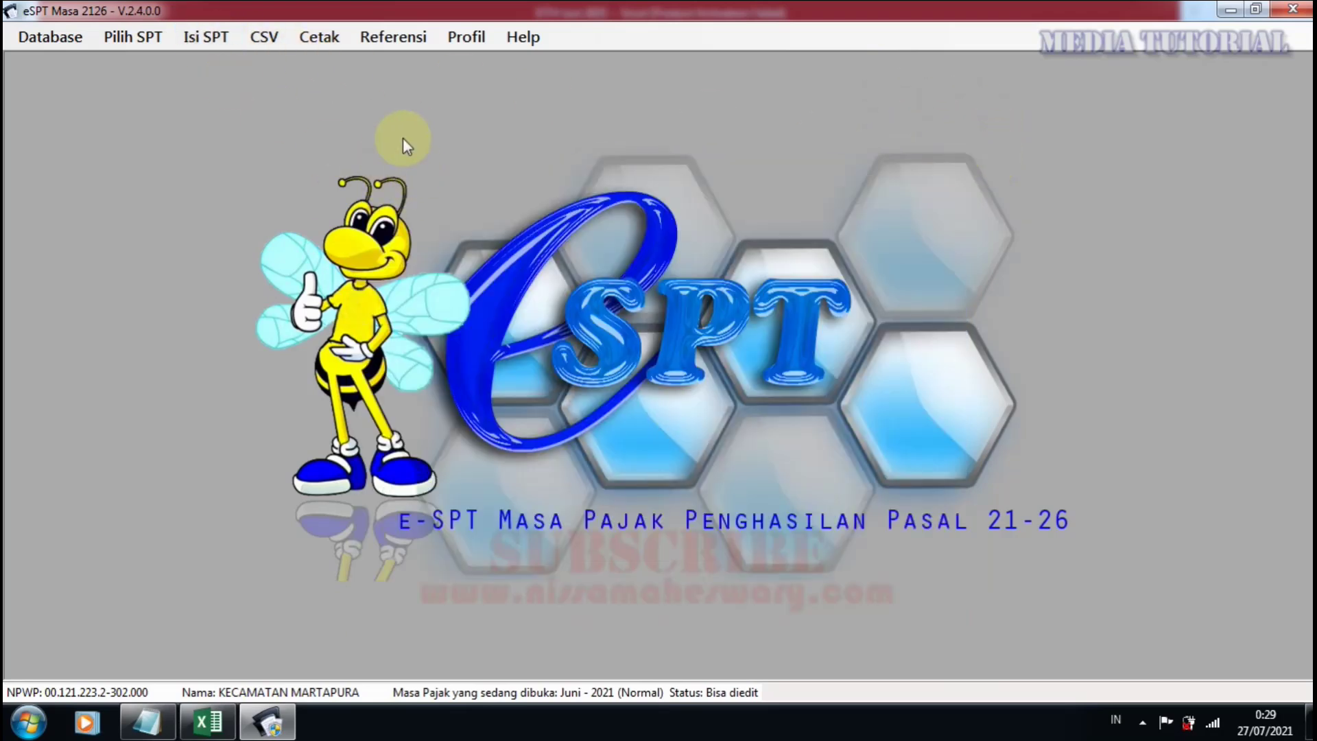
Open the June 2021 Final (1721-III) slip list and close it again.
left_click(218, 41)
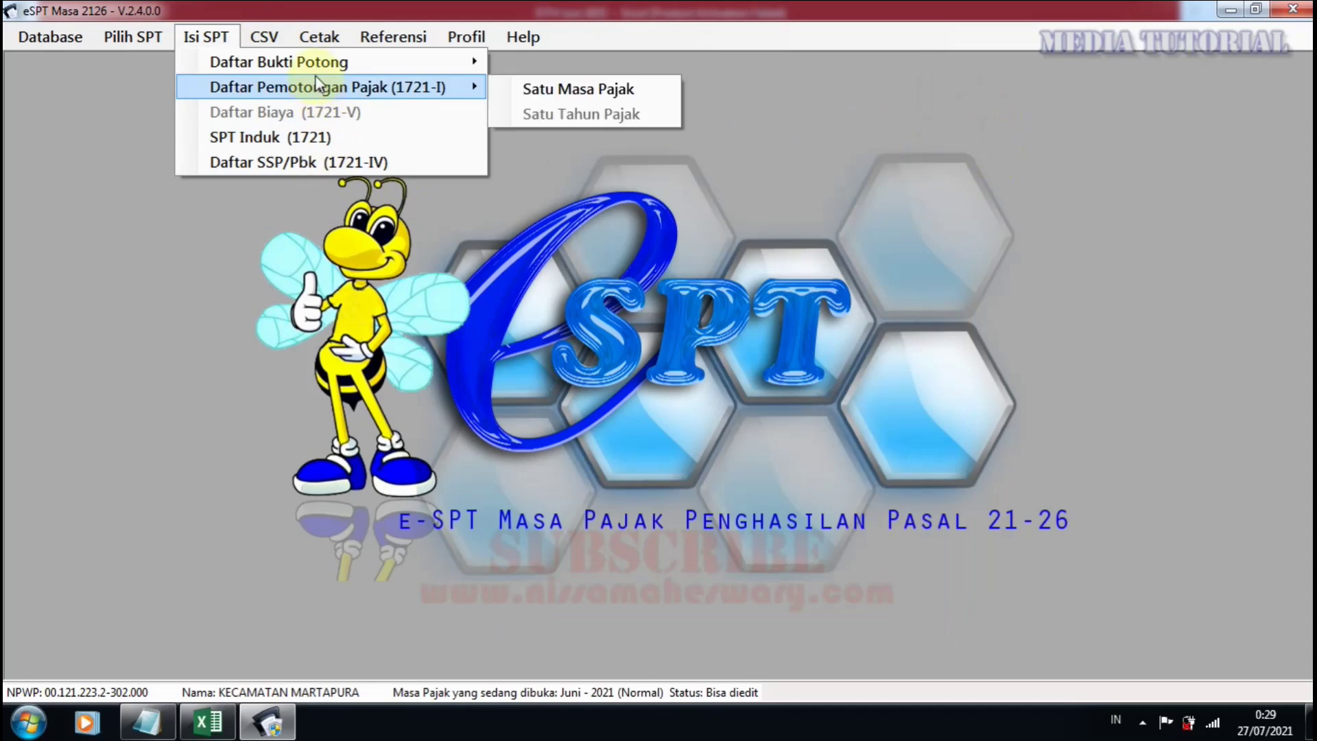
mouse_move(328, 70)
left_click(549, 89)
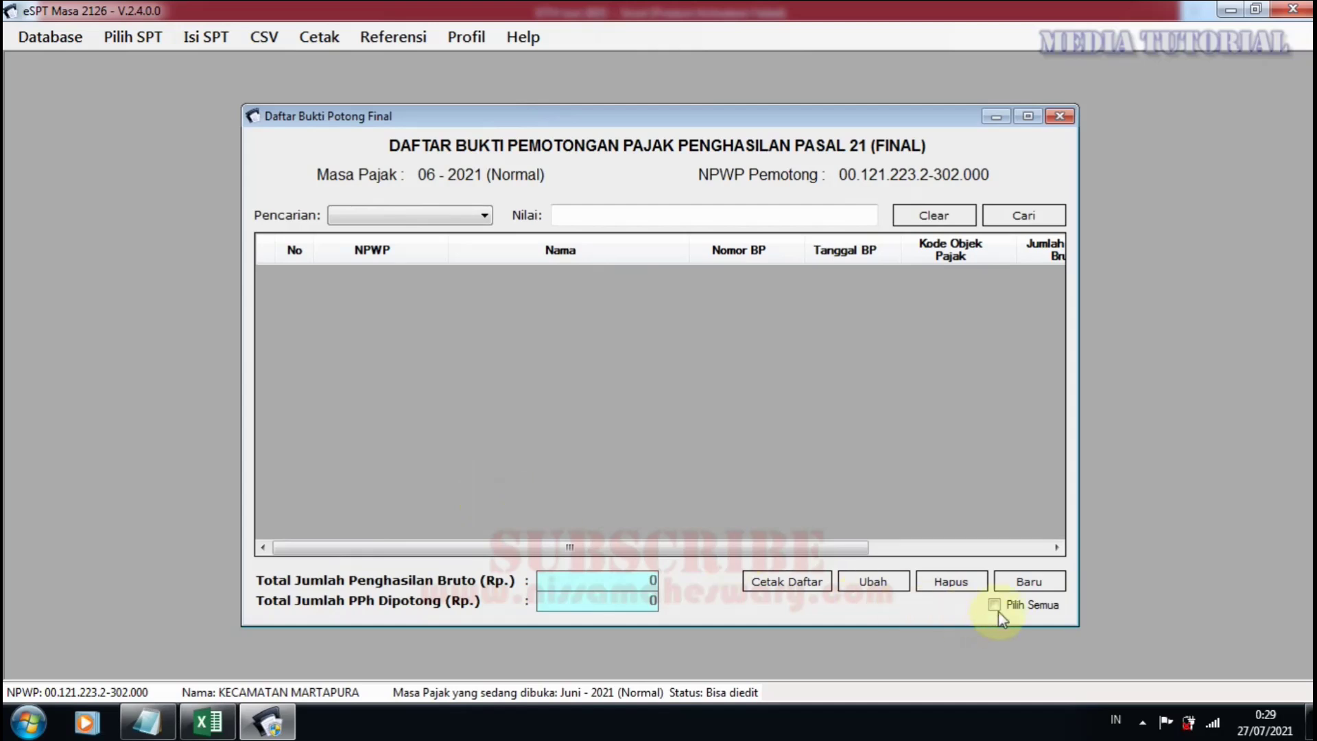
left_click(1059, 116)
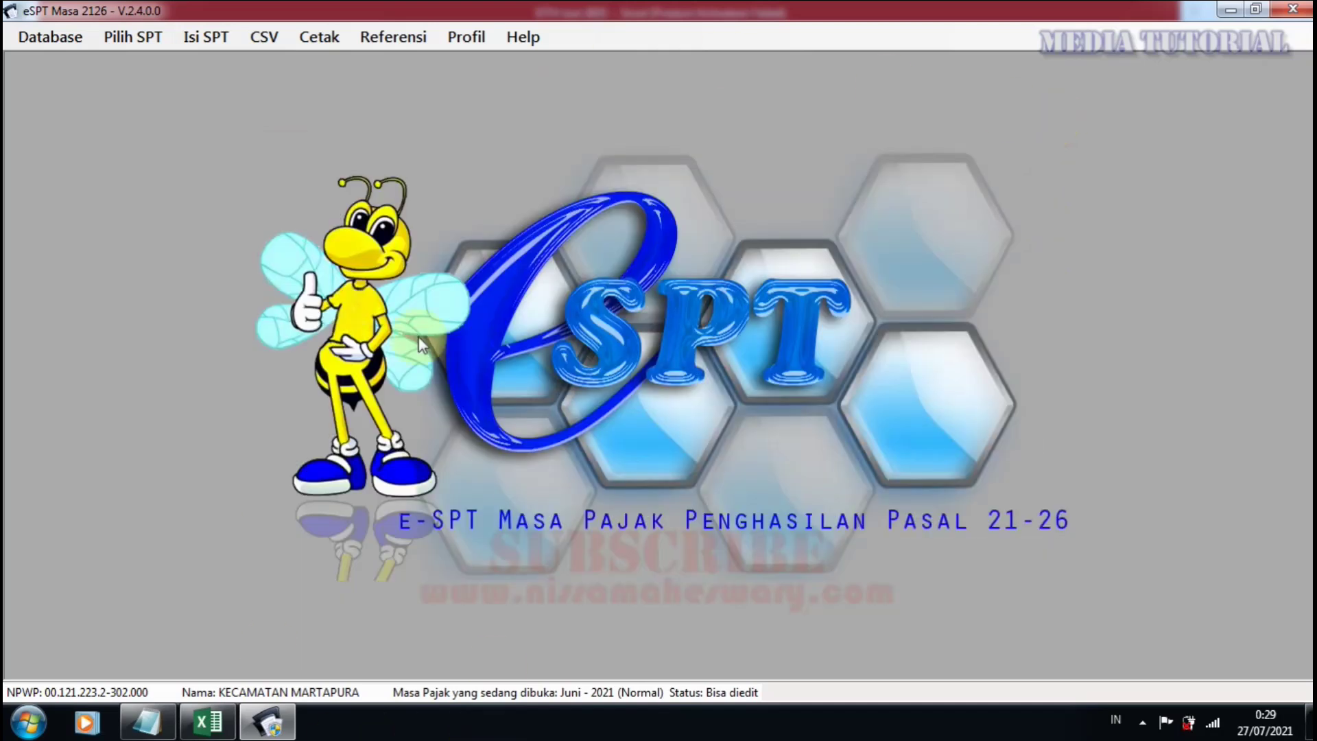
Select the January 2021 corrected return, then close the return list without opening it.
left_click(127, 37)
left_click(157, 92)
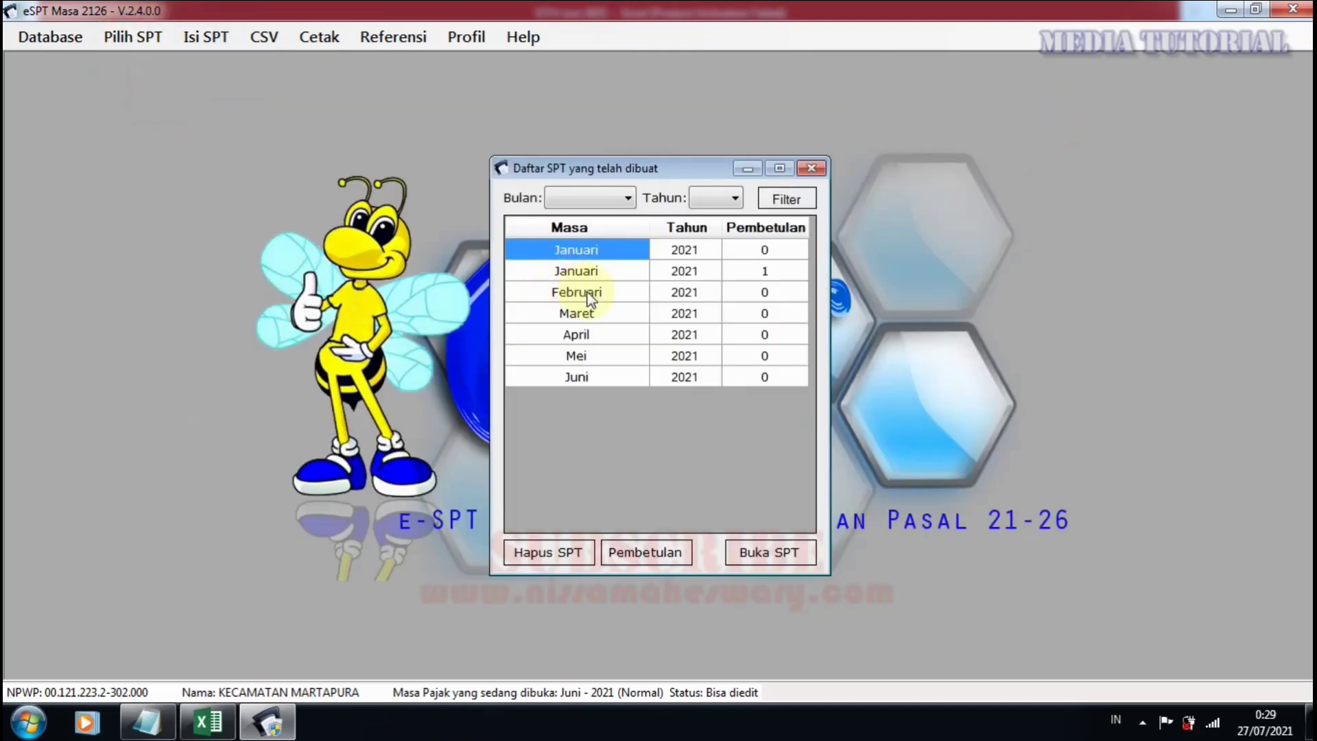
left_click(576, 273)
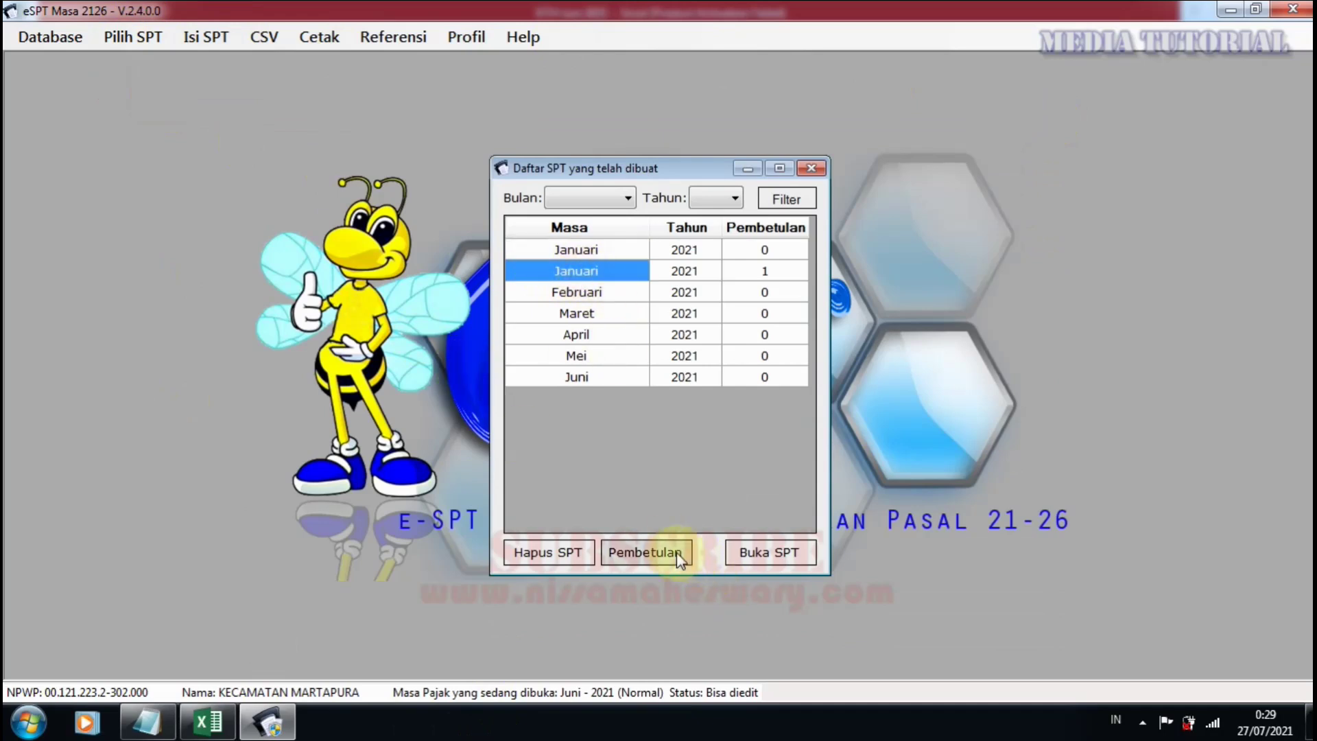
left_click(812, 168)
Reopen the empty June final slip list, close it, and bring it up once more.
left_click(191, 42)
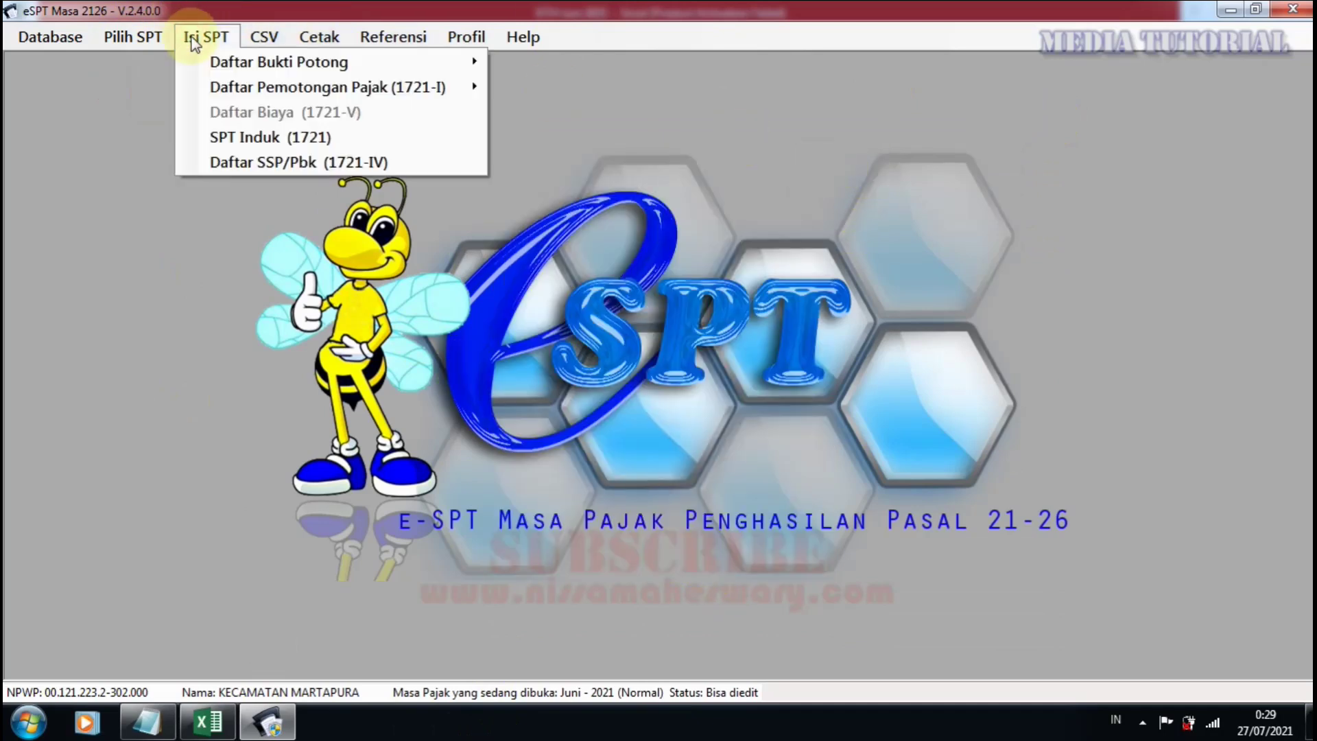
mouse_move(210, 62)
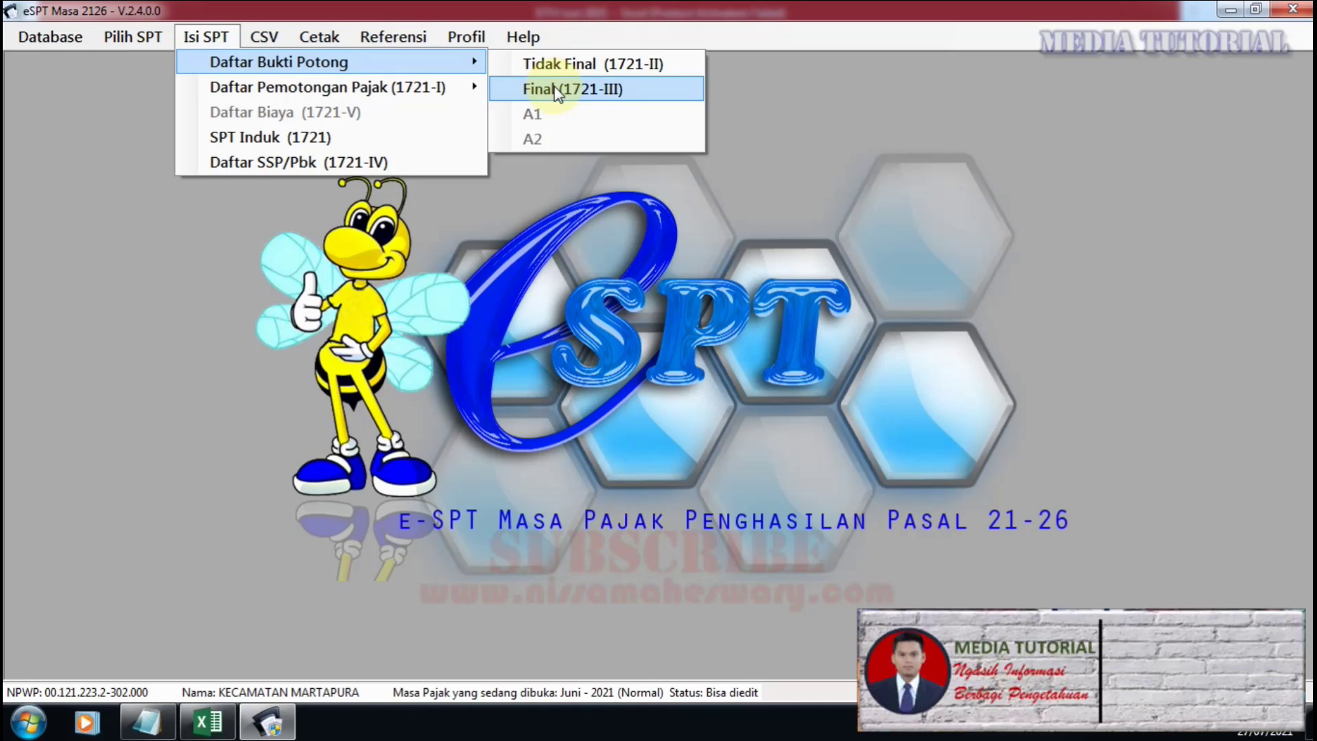
left_click(555, 90)
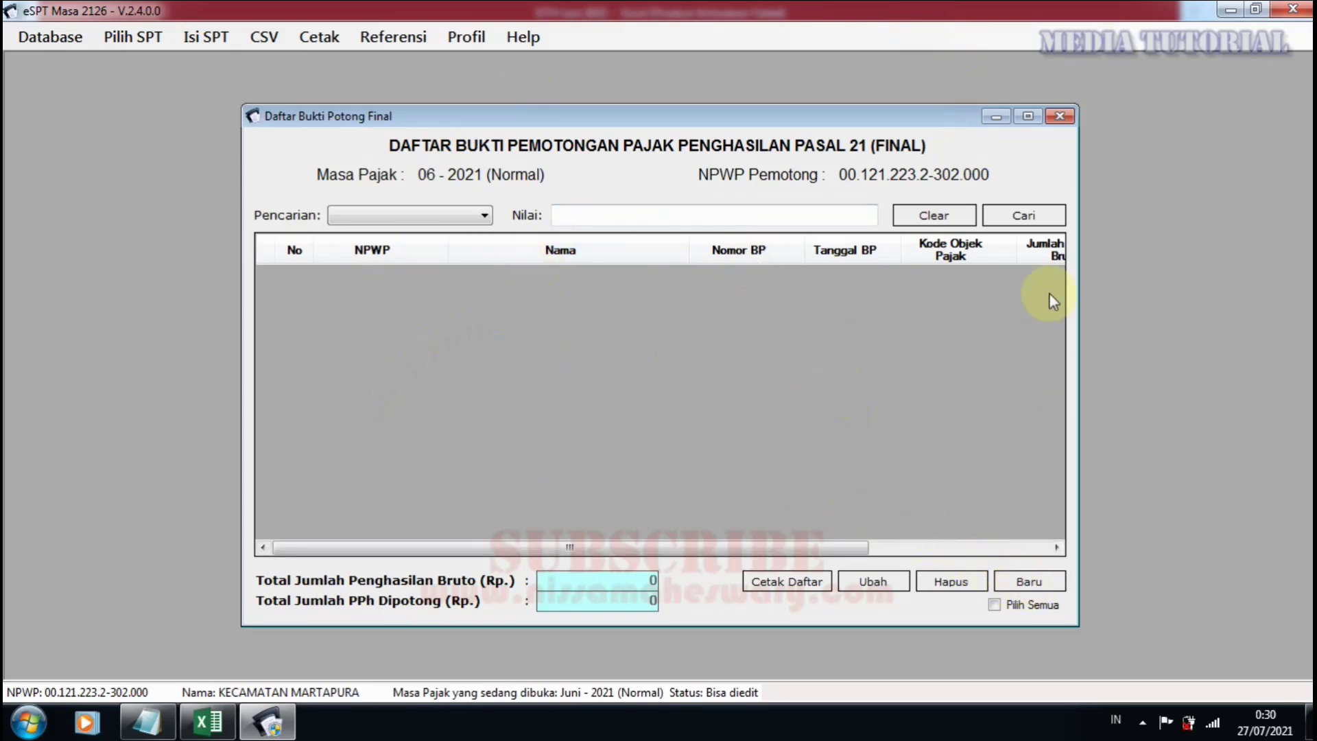
left_click(1059, 116)
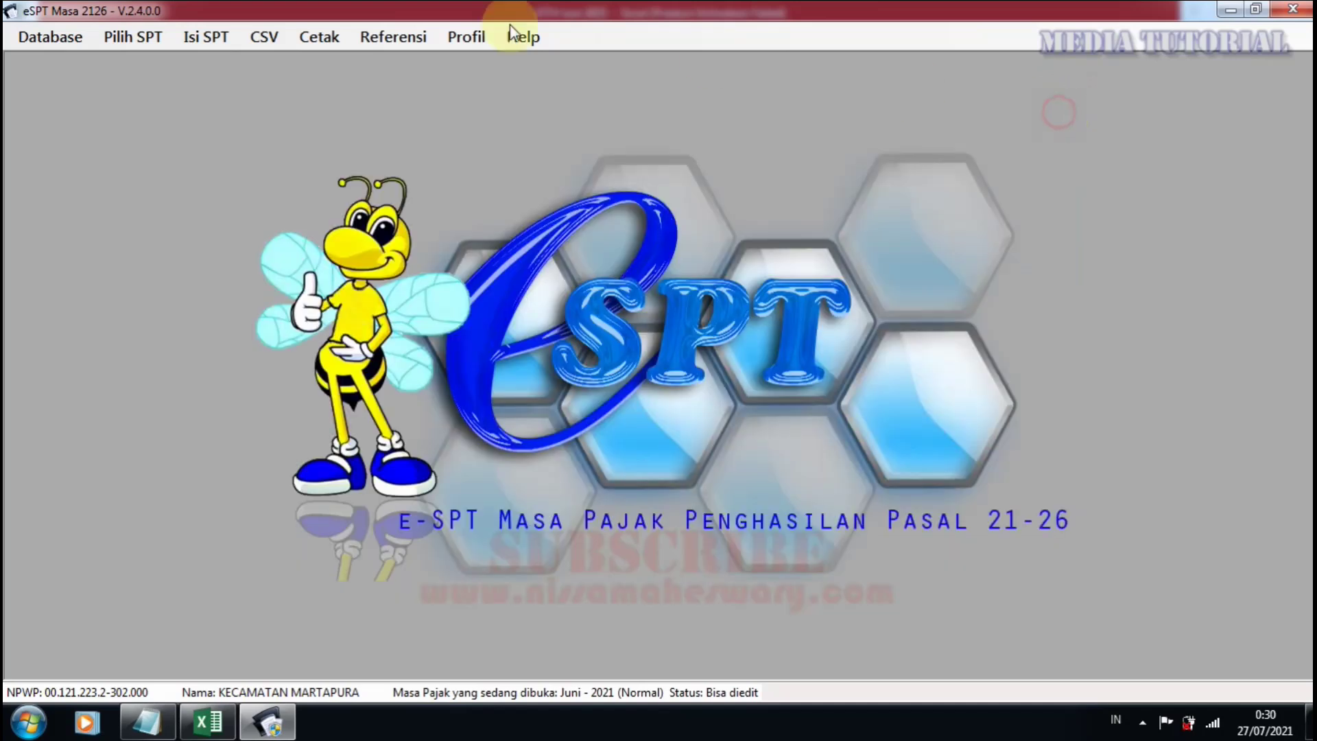
left_click(199, 37)
mouse_move(262, 89)
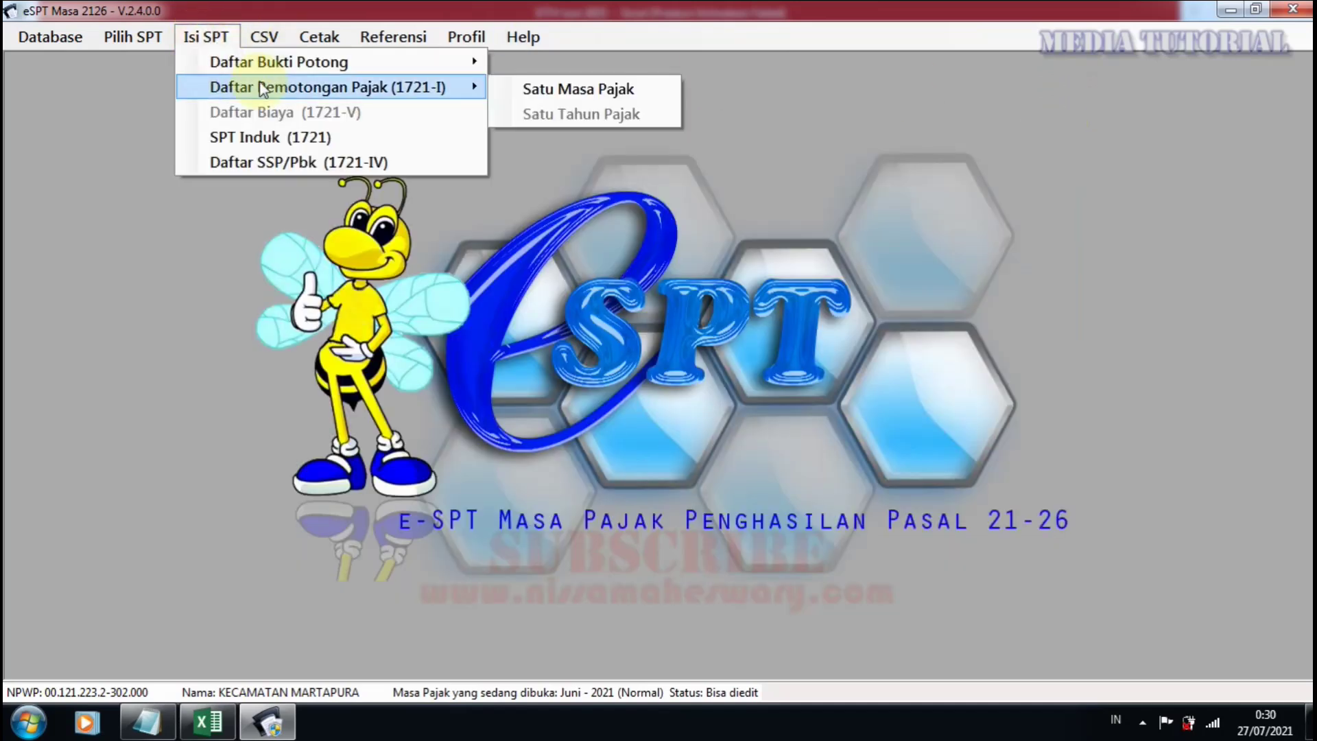
mouse_move(261, 63)
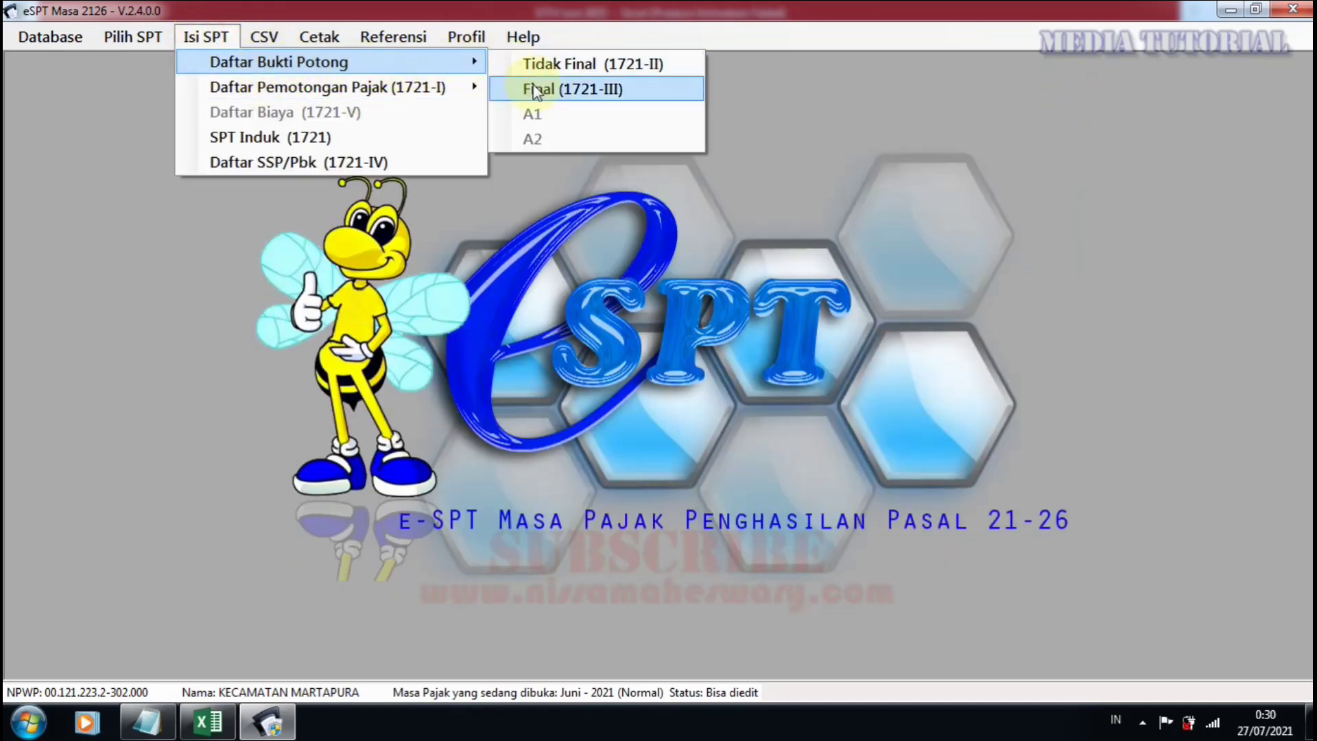
left_click(567, 94)
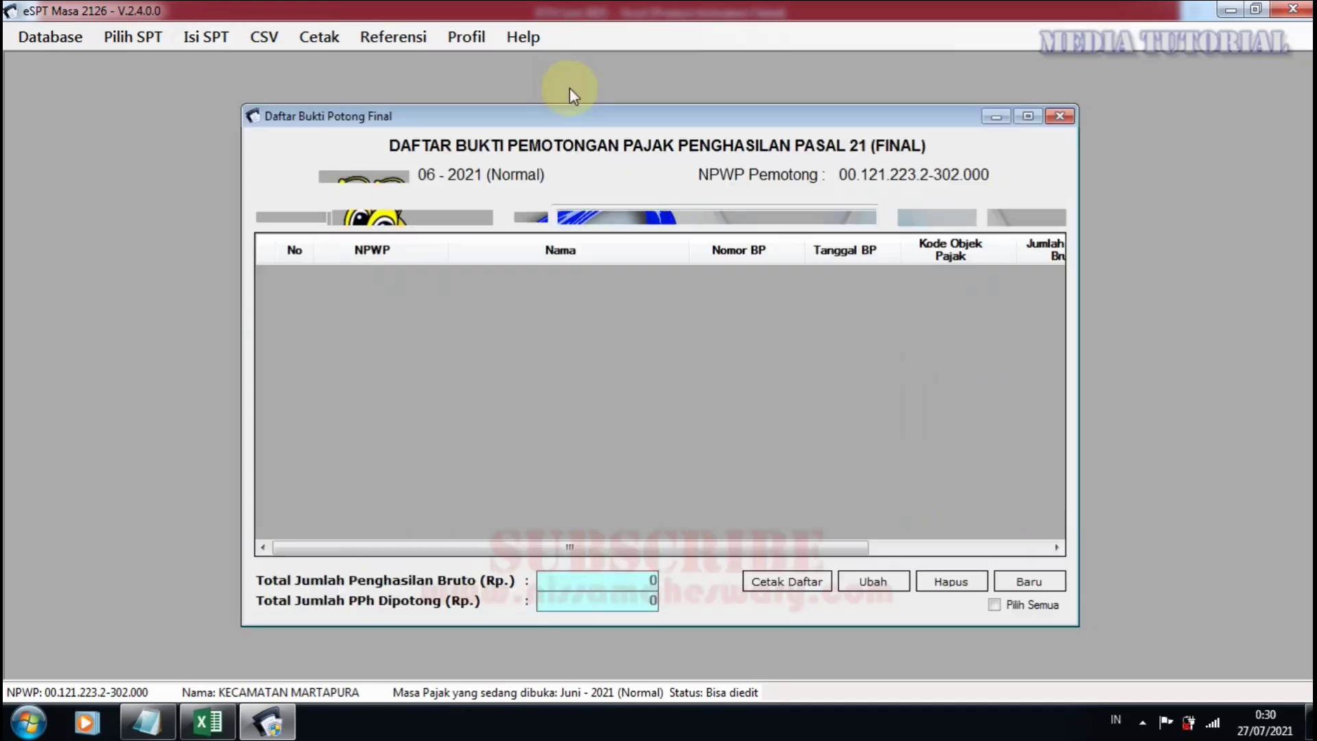
Create new final slip 0000150 and fill it with the first registered recipient's NPWP details.
left_click(1029, 581)
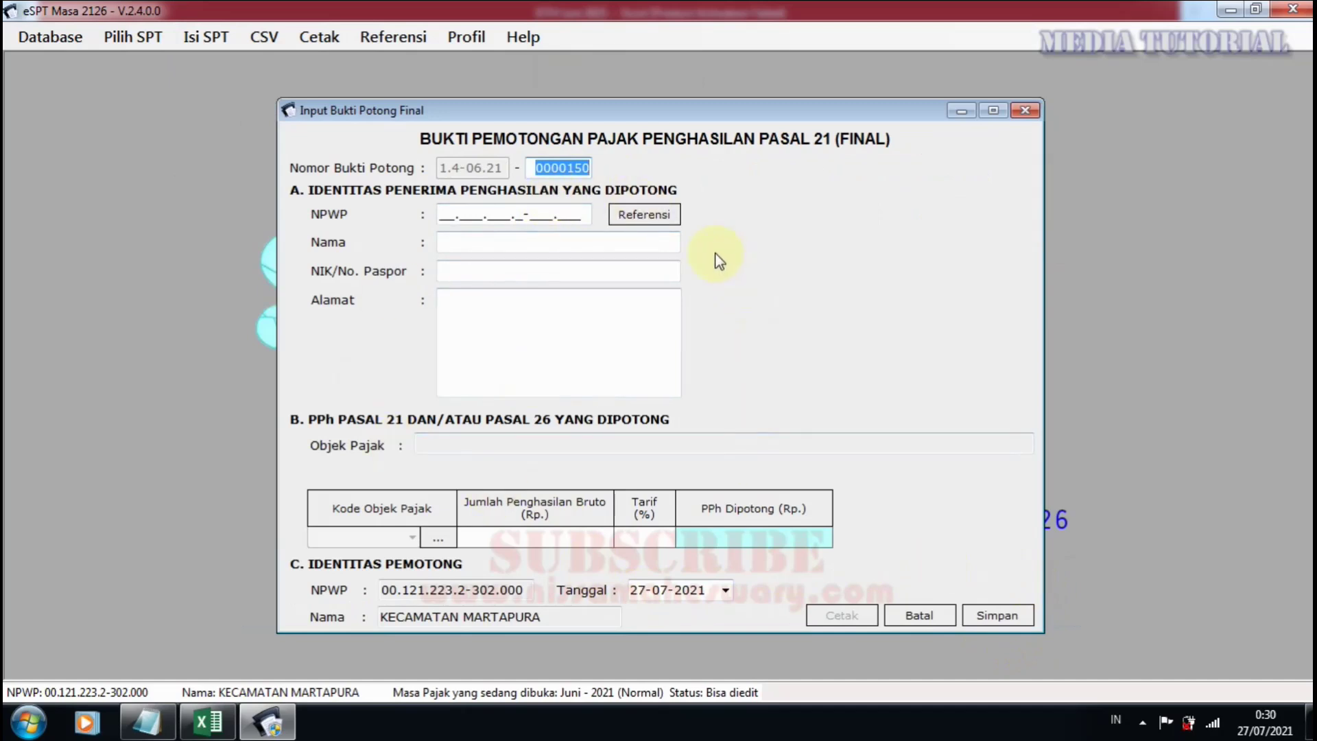
left_click(645, 215)
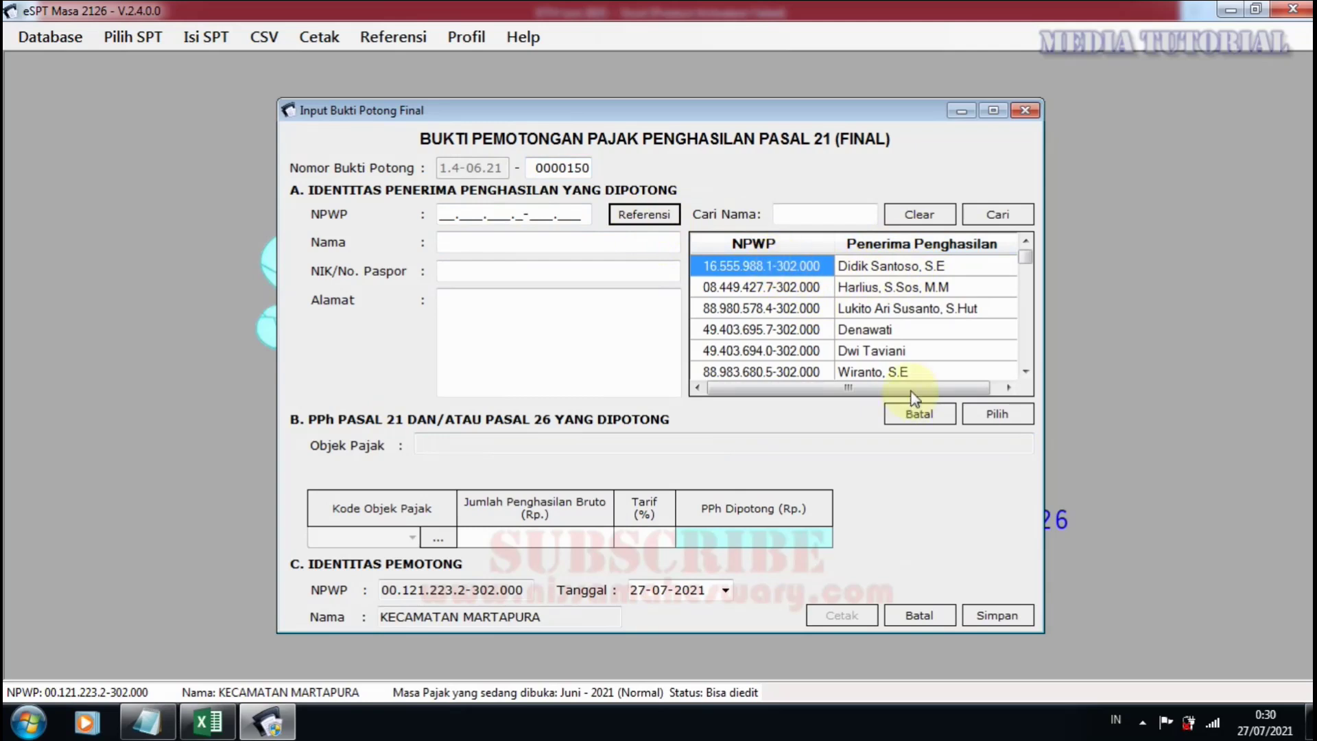
left_click(998, 415)
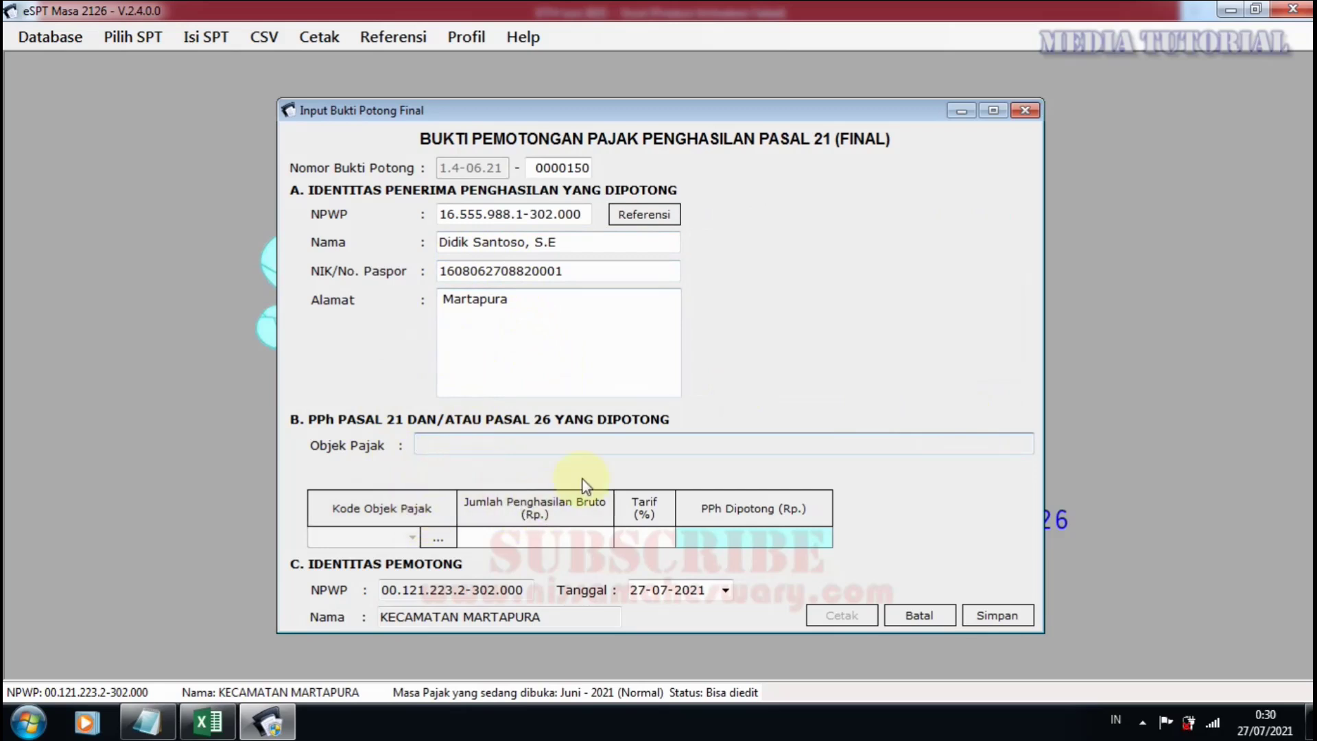
Choose tax object code 21-402-01 (APBN/APBD honoraria) and acknowledge the employee-grade reminder.
left_click(438, 539)
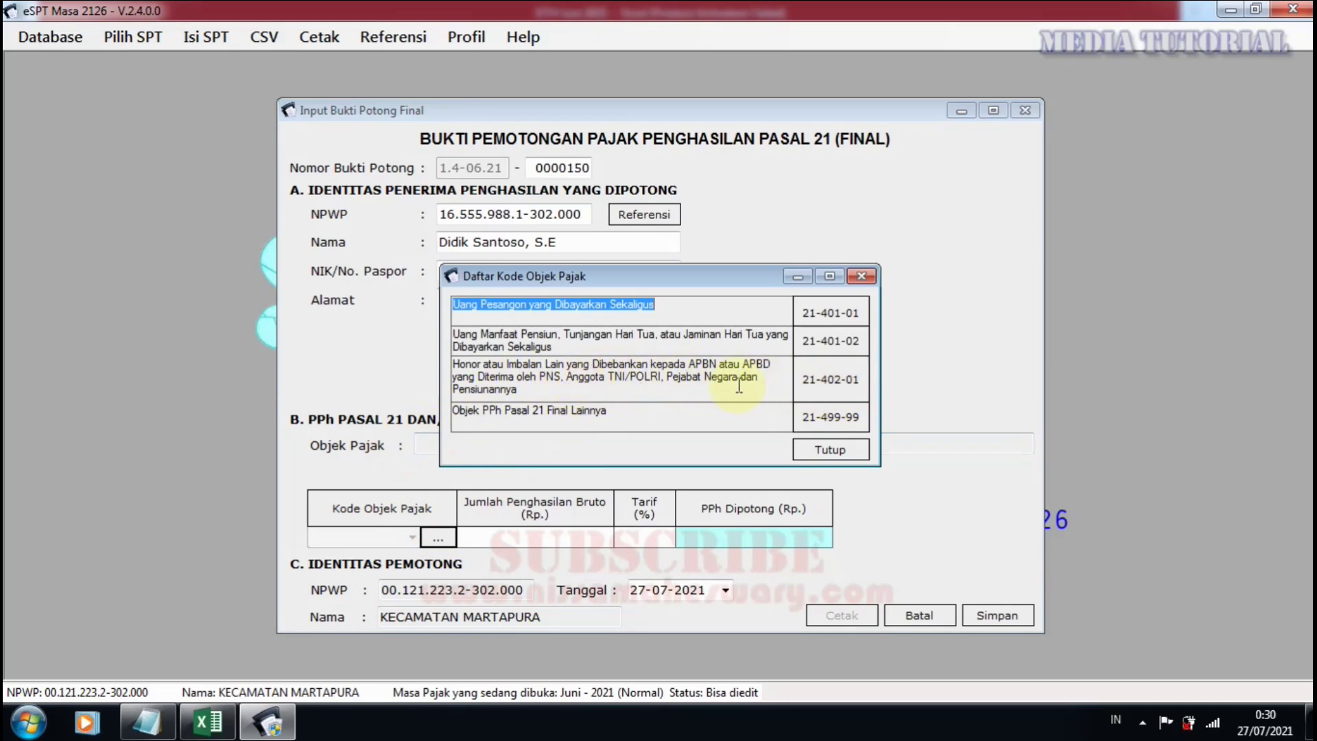
left_click(600, 373)
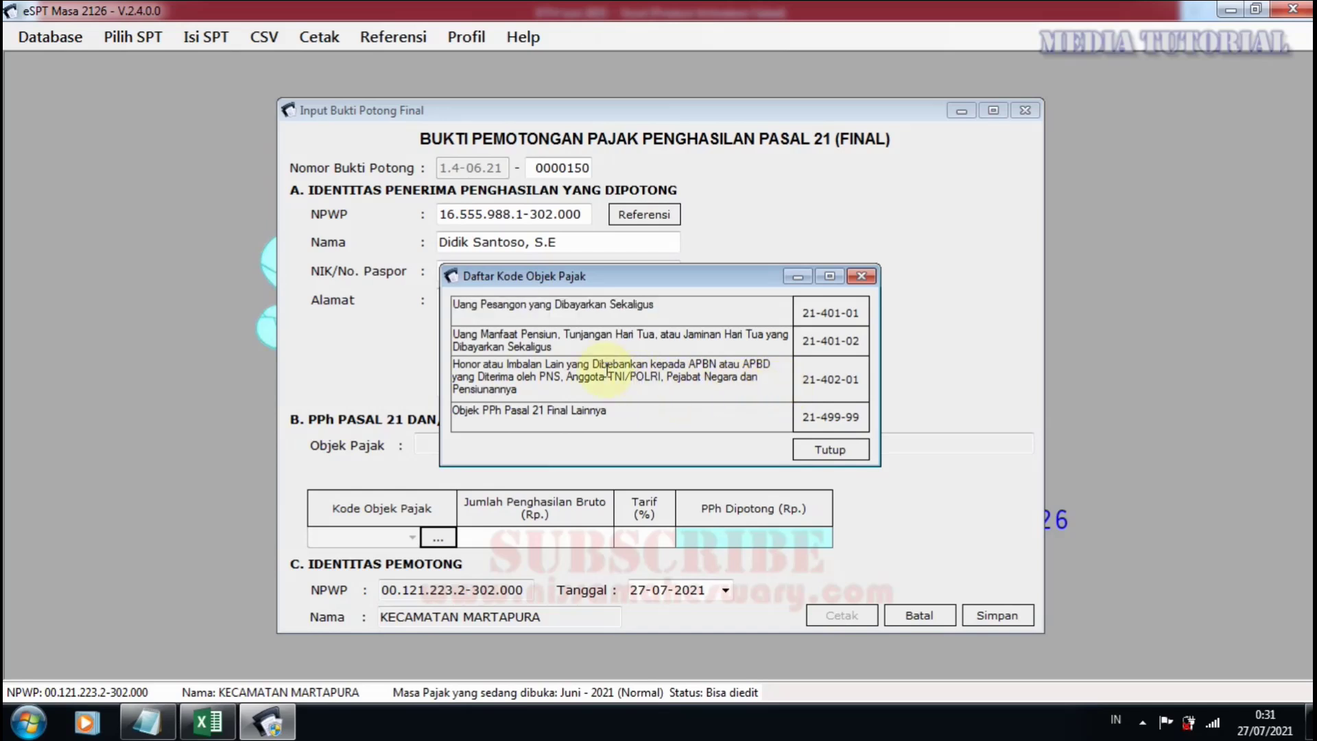
left_click(831, 382)
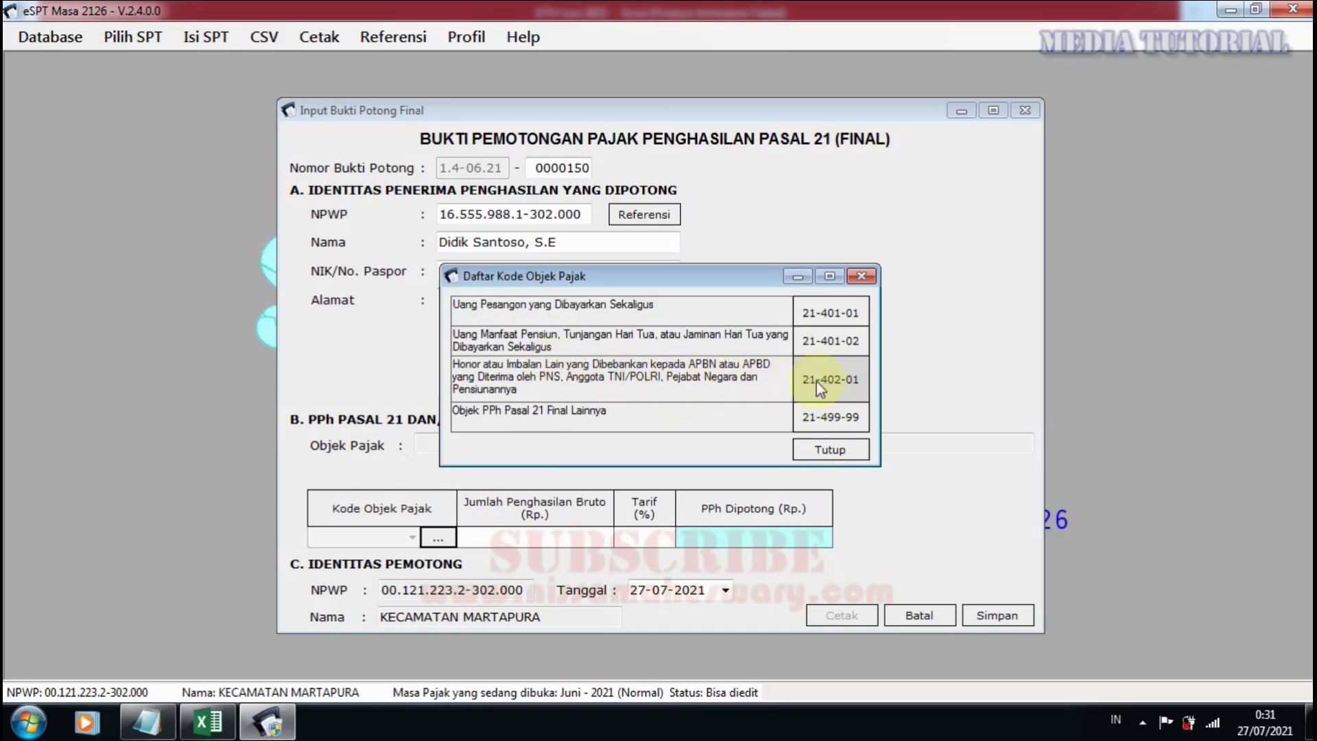
left_click(839, 382)
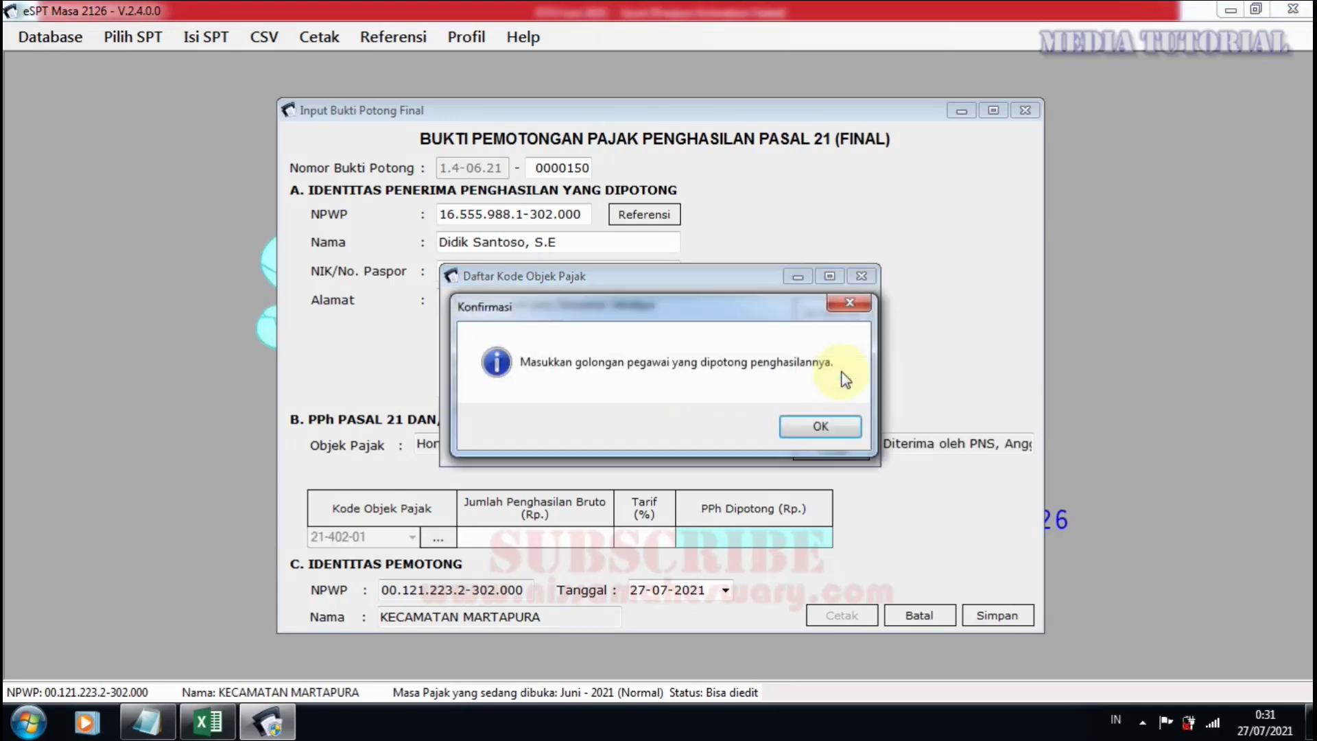
left_click(827, 428)
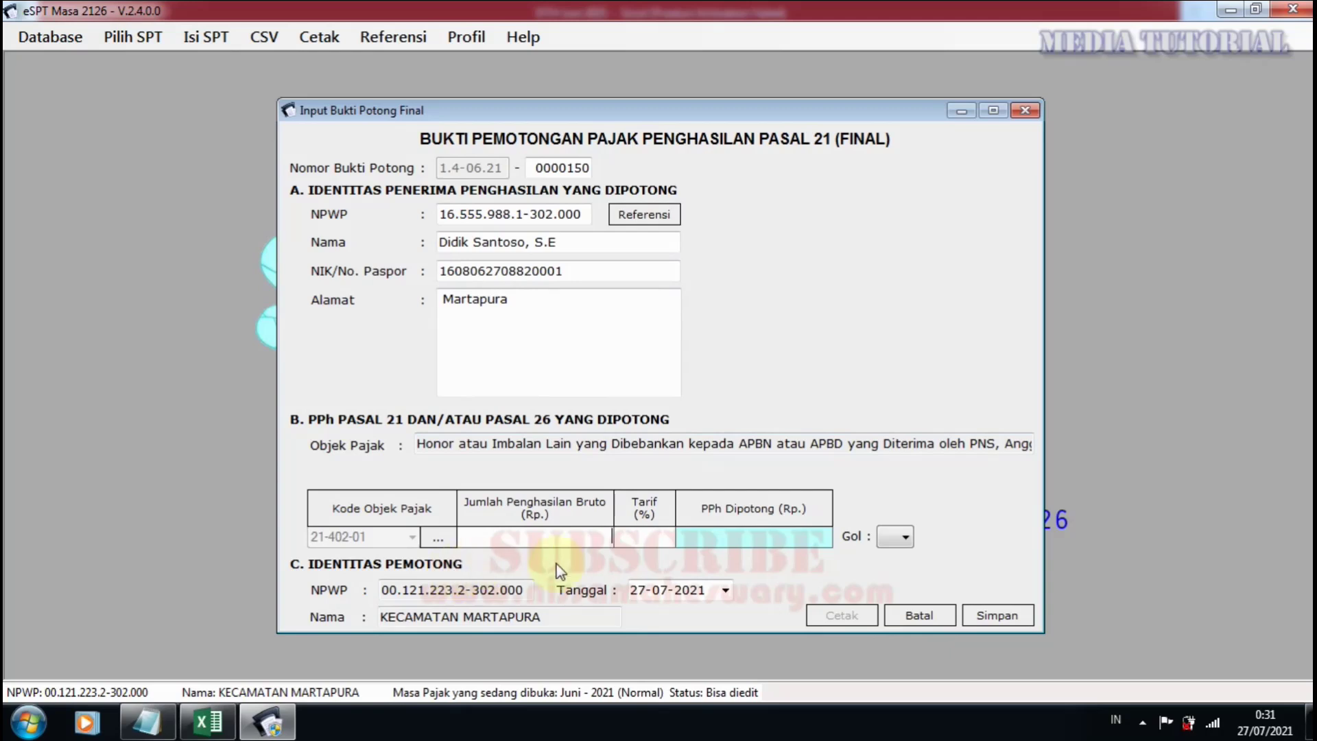
Enter 500.000 gross income and grade III, giving a 5% tax of 25.000.
left_click(590, 543)
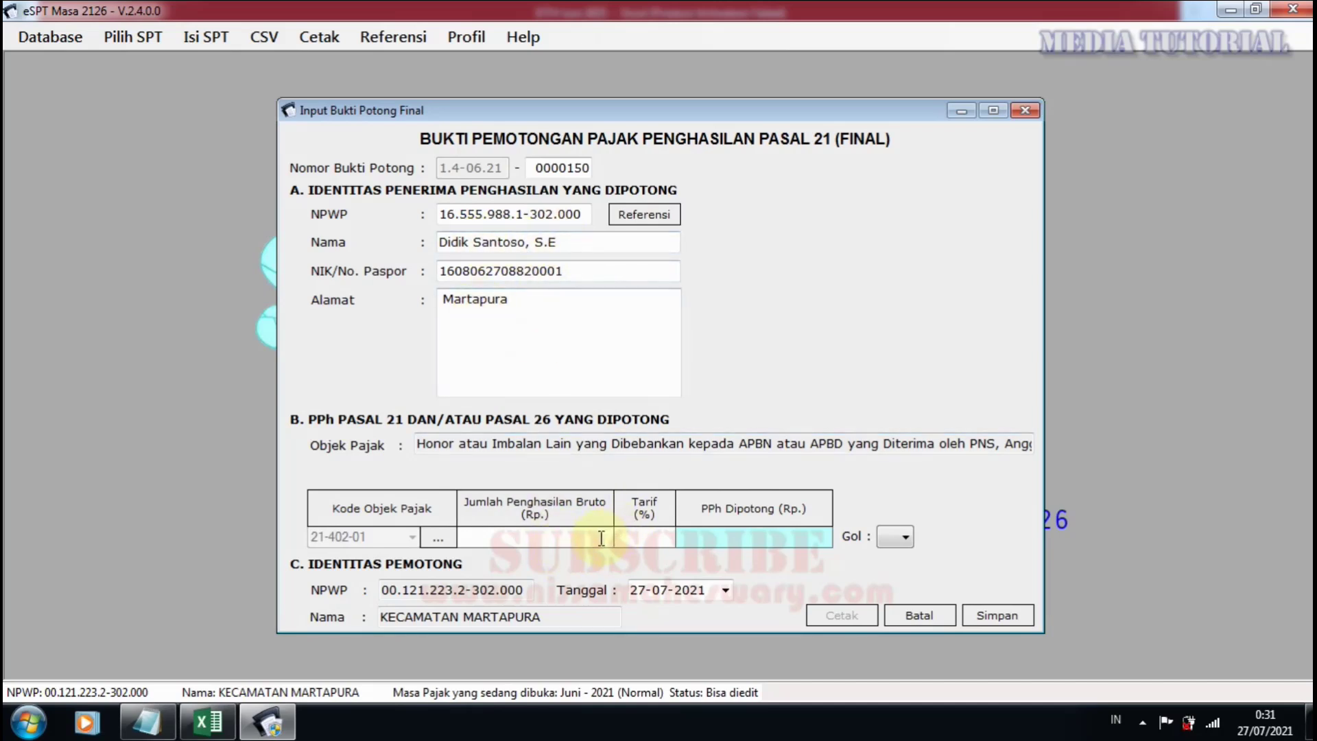
type("500000")
left_click(906, 539)
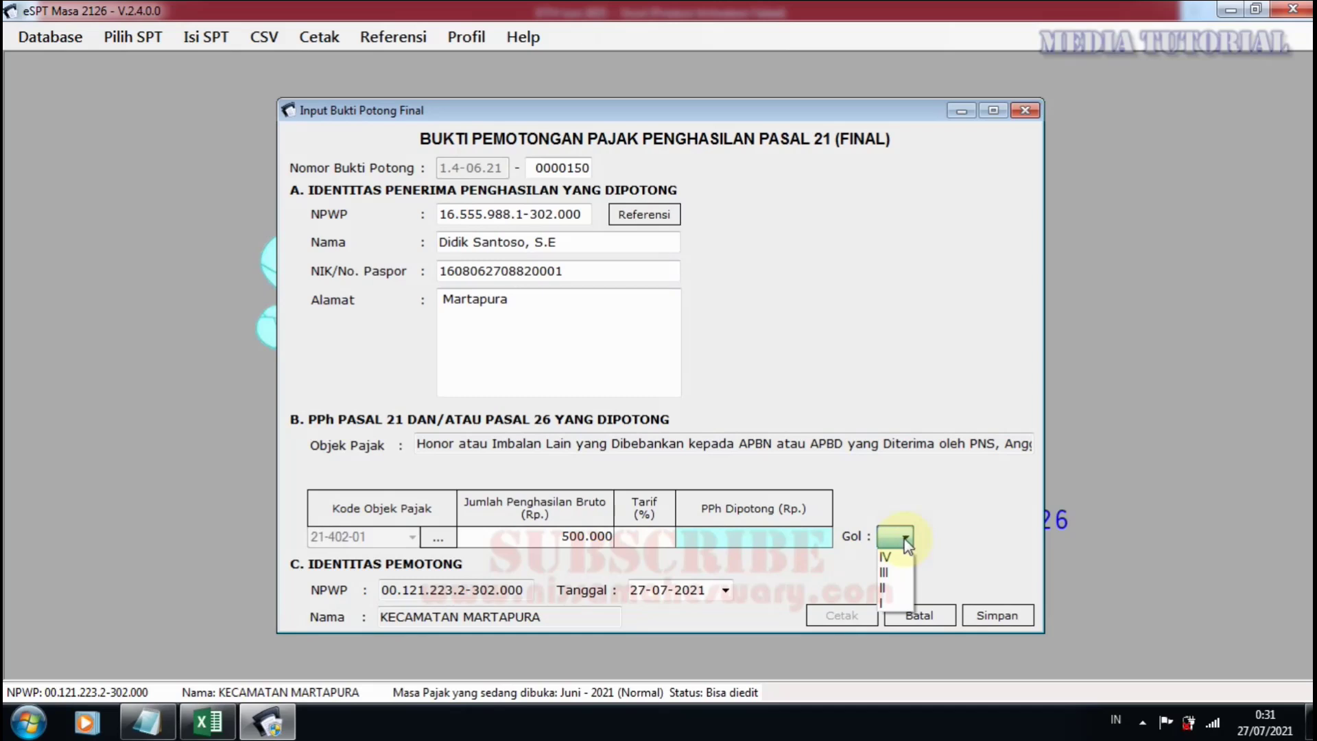
left_click(895, 572)
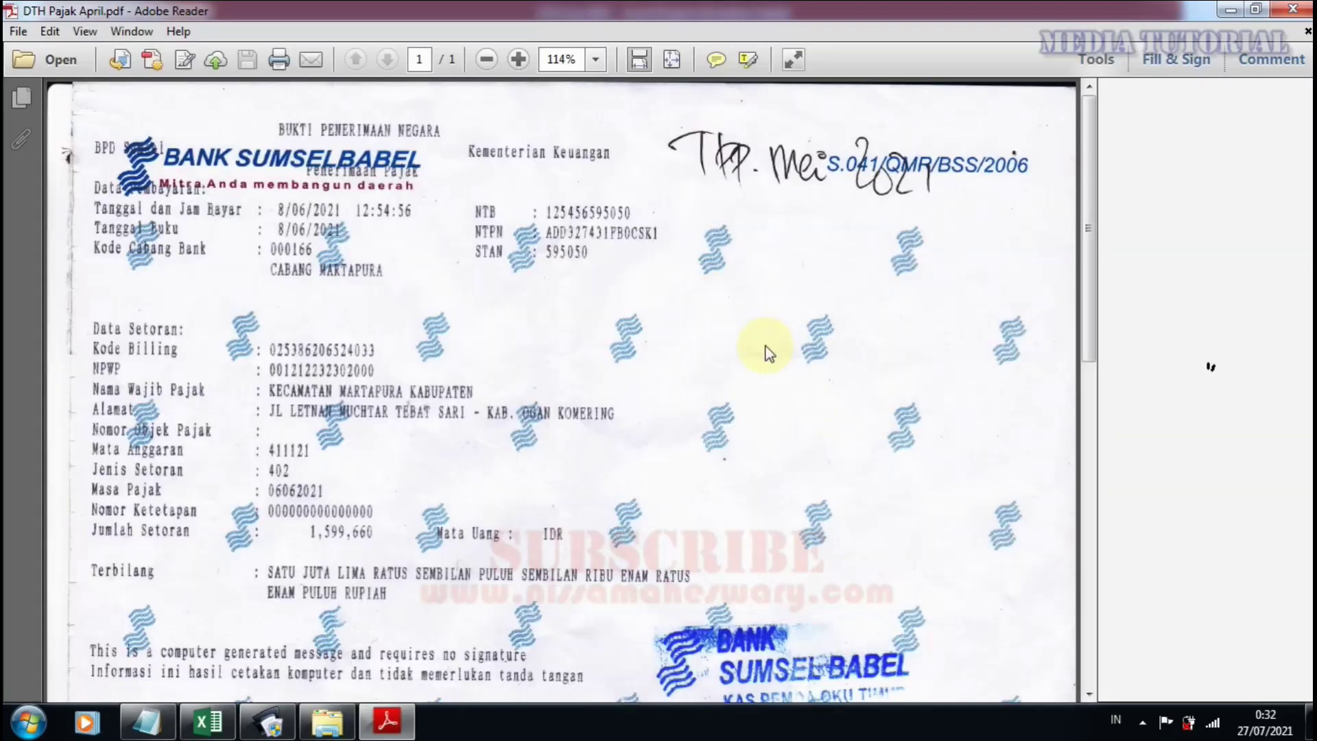
scroll(400, 543, "down", 1)
scroll(400, 544, "down", 2)
scroll(471, 529, "up", 2)
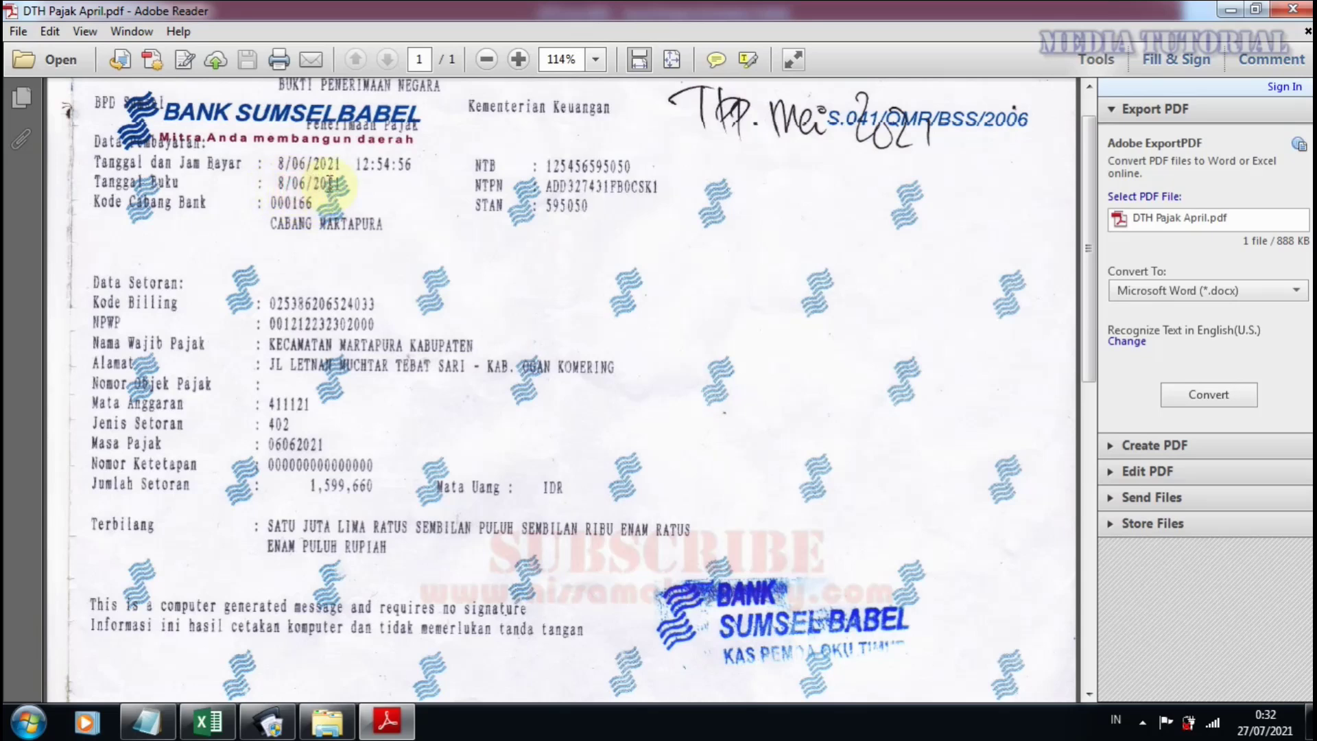
Highlight the receipt's 8/06/2021 book date, then go back to the e-SPT slip form.
left_click(282, 182)
left_click_drag(282, 182, 342, 183)
left_click(352, 184)
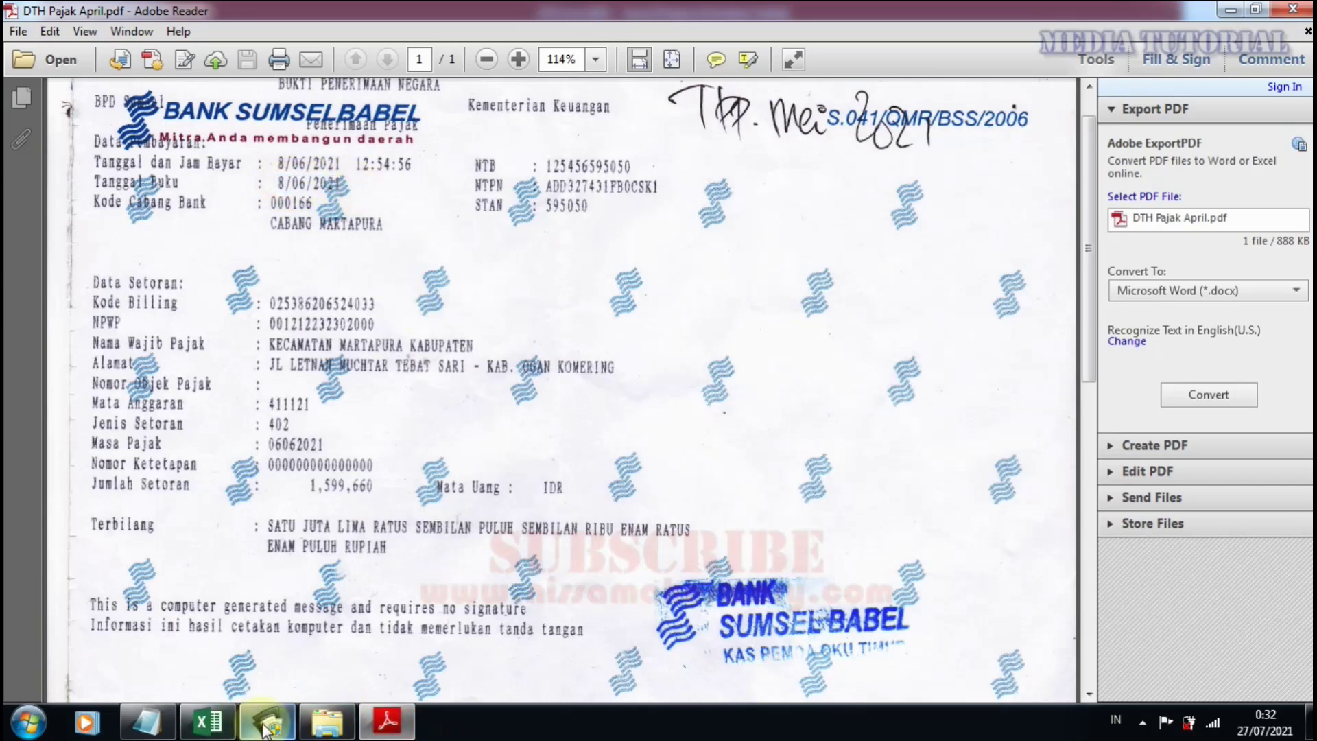
left_click(264, 724)
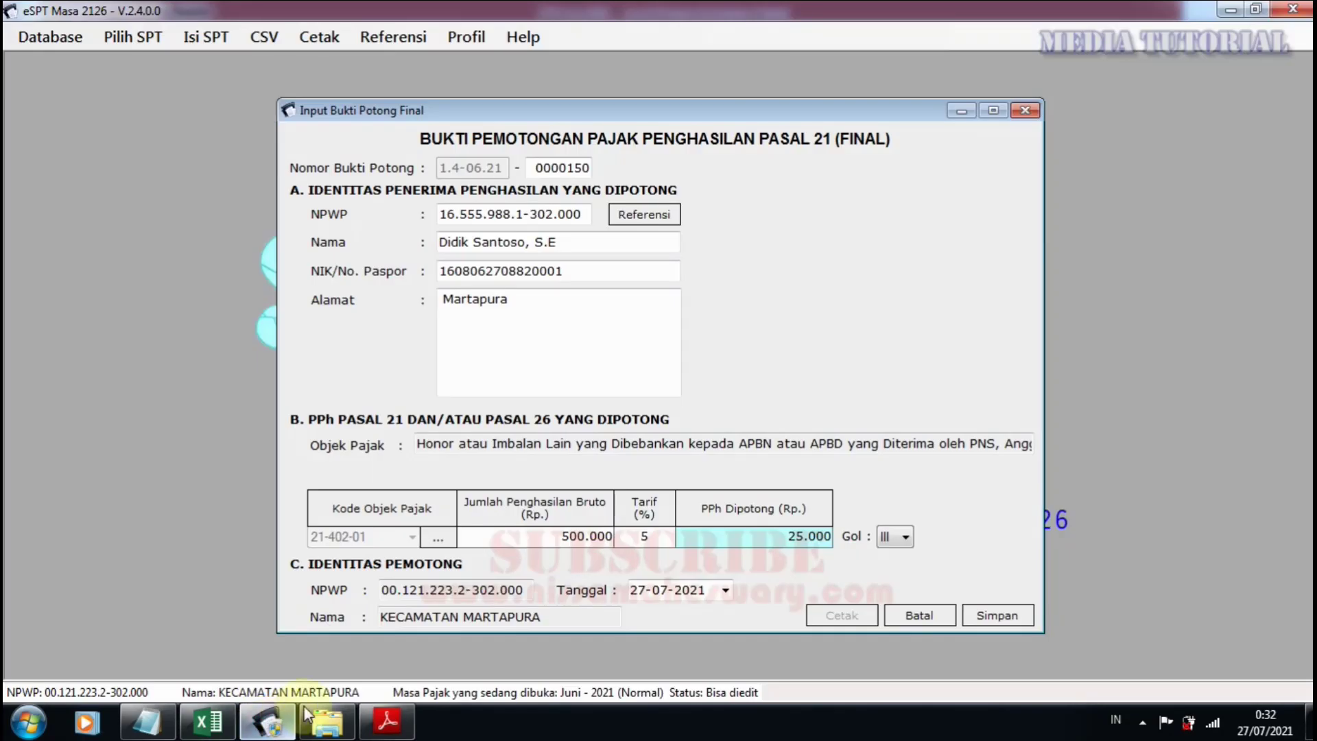
Date slip 0000150 as 08-06-2021, save it, and confirm starting new slip 0000151.
left_click(651, 594)
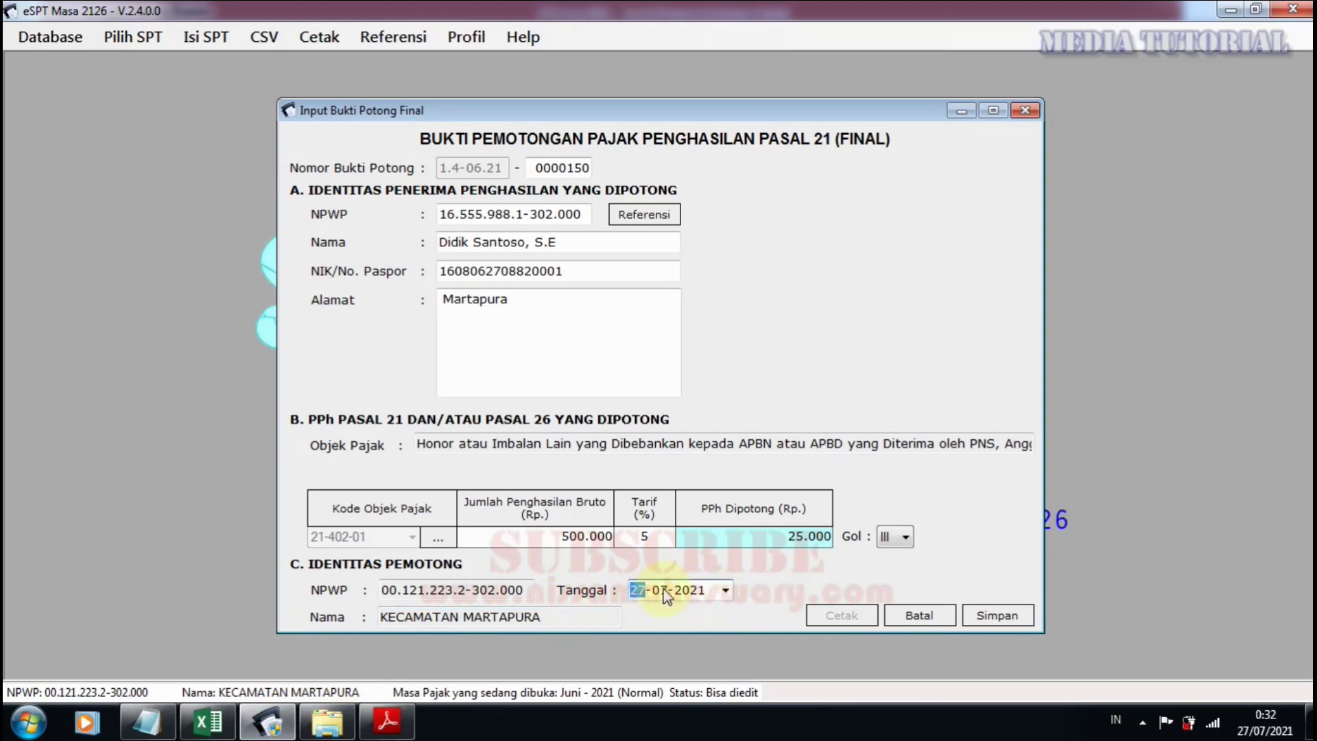
type("08")
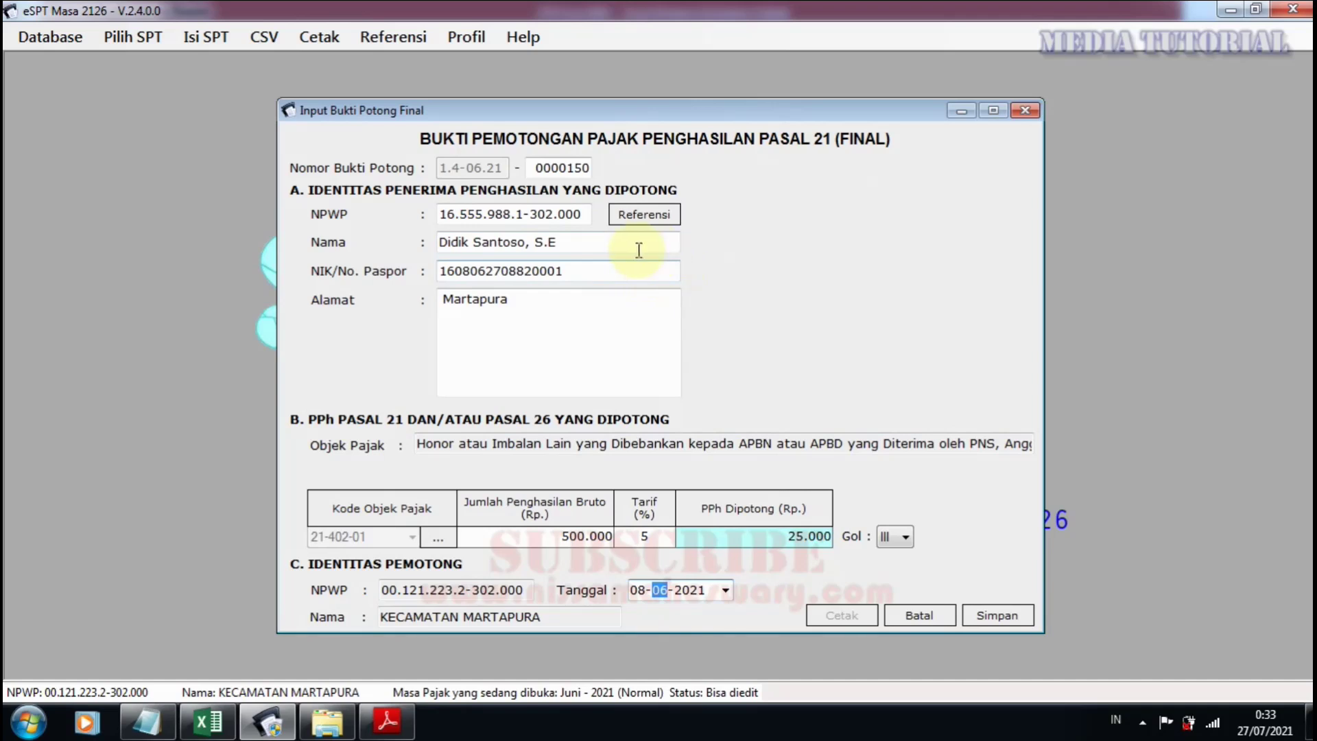
left_click(982, 616)
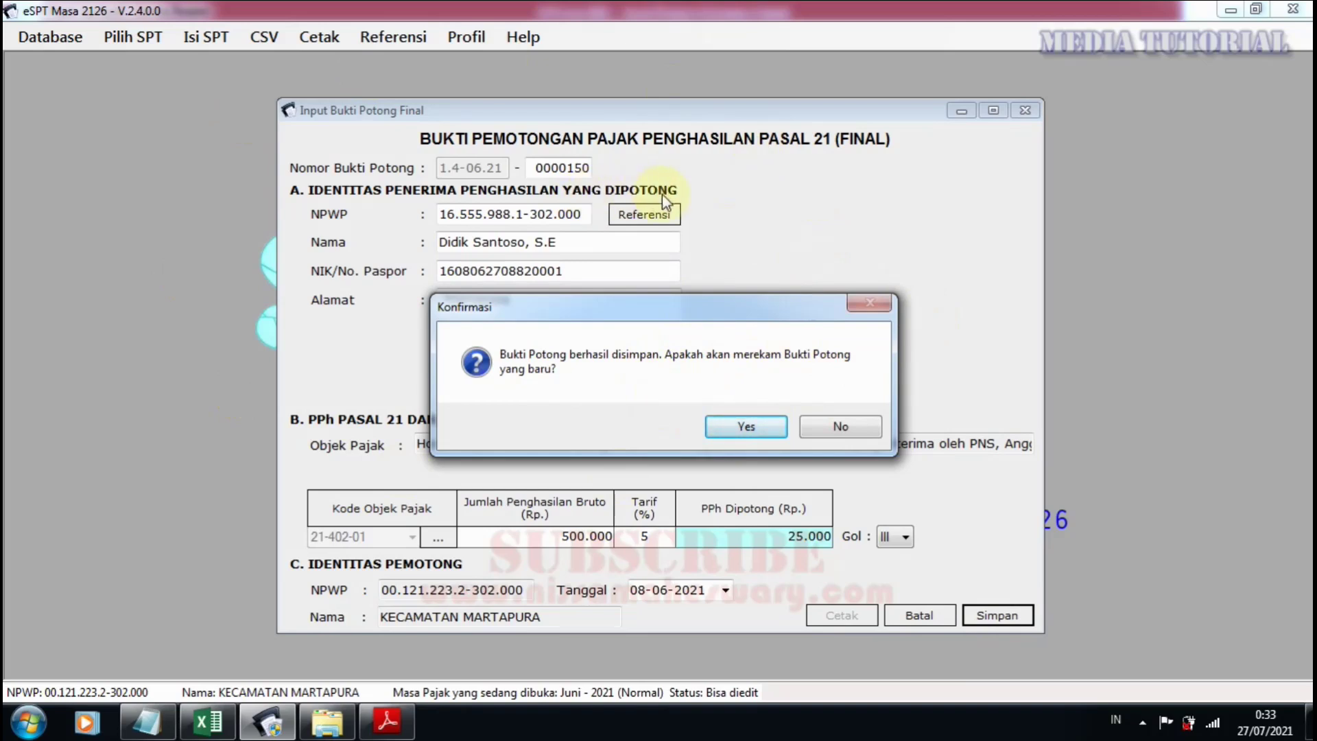
left_click(737, 425)
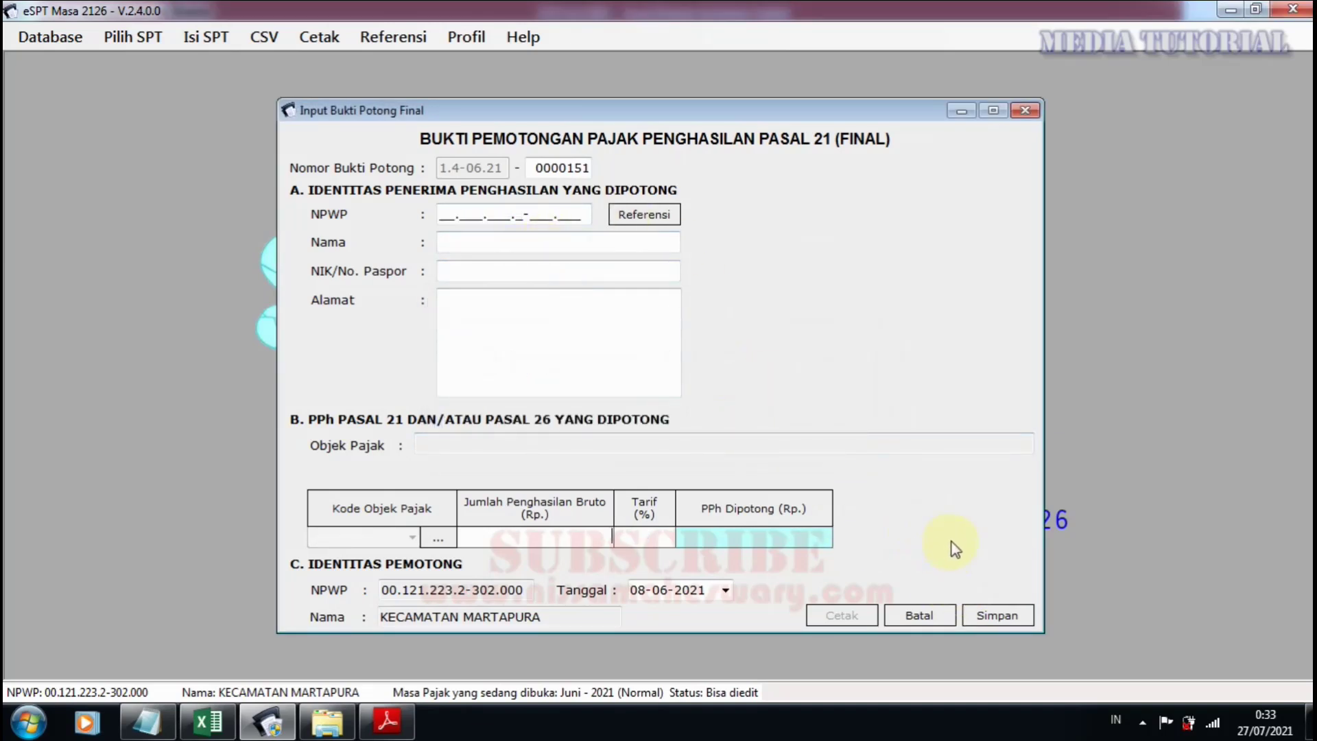
Fill slip 0000151 with the last listed recipient and tax object code 21-402-01.
left_click(643, 217)
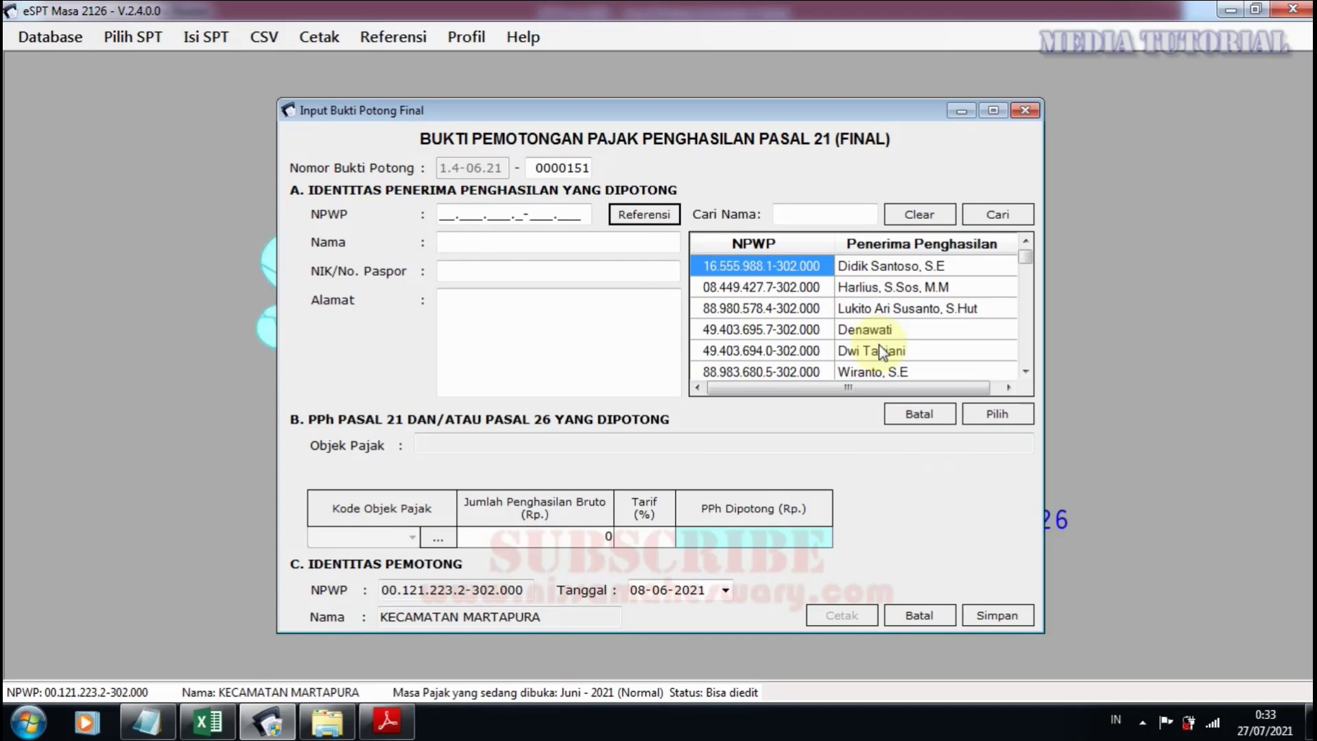
left_click(885, 370)
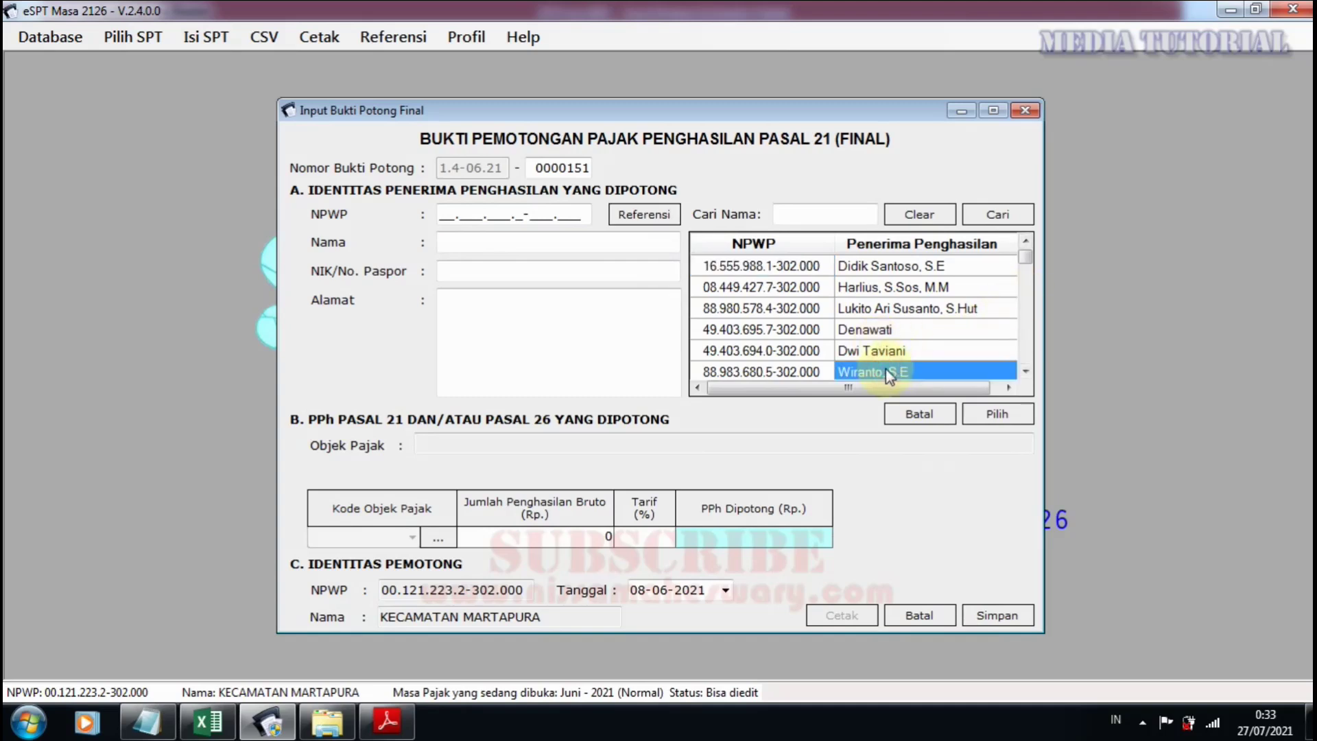
left_click(997, 417)
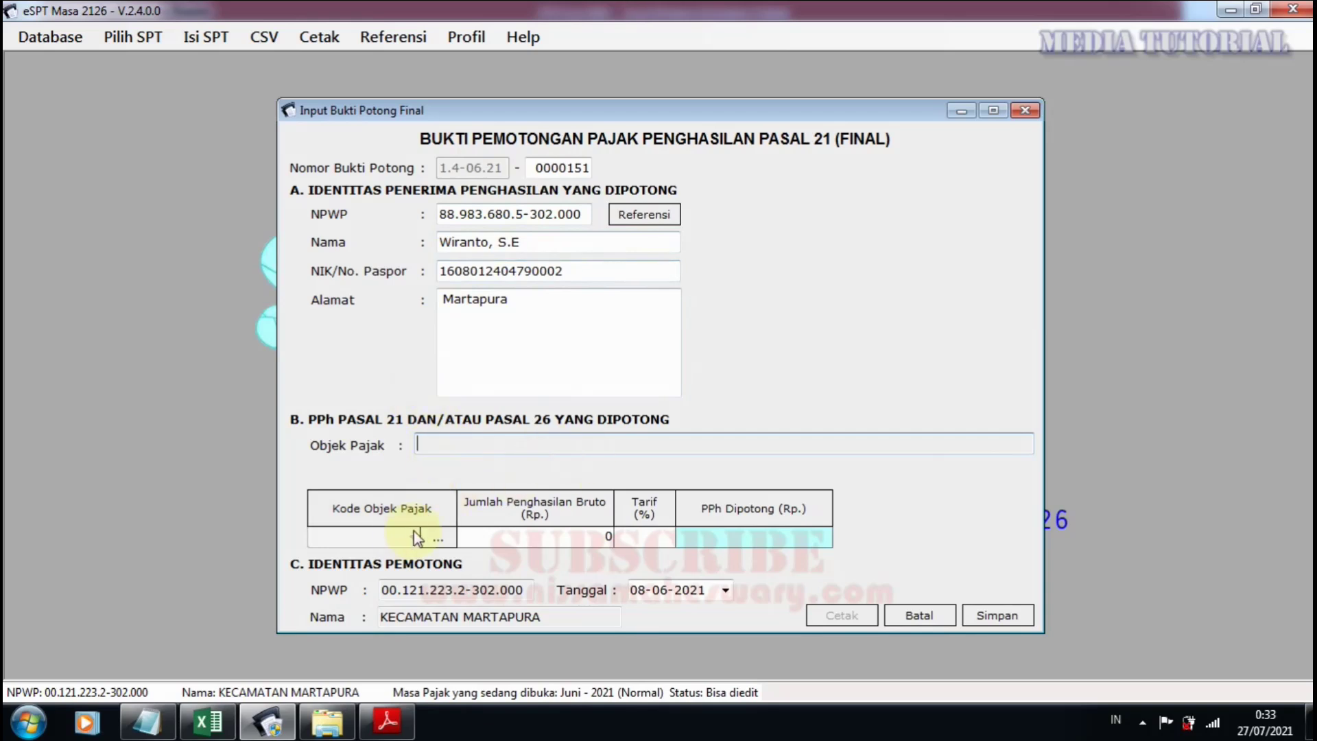
left_click(438, 537)
double_click(830, 386)
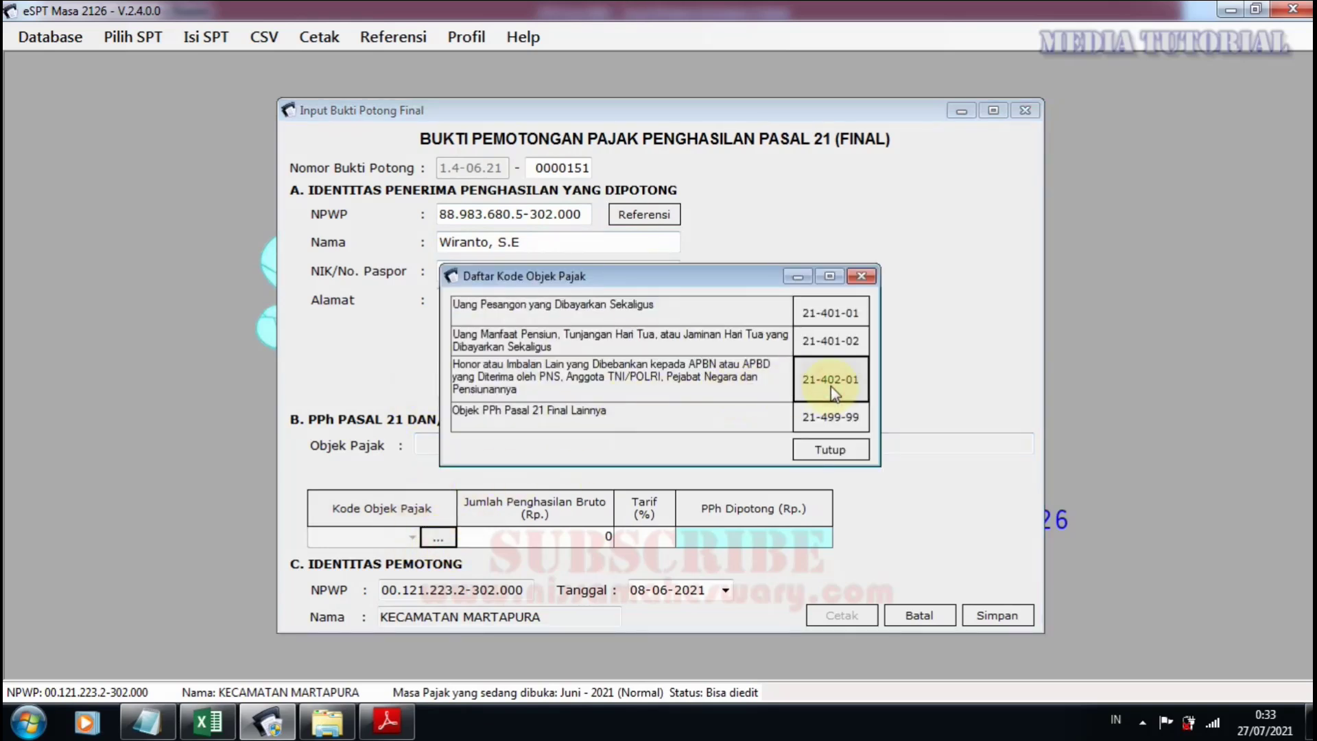
left_click(819, 427)
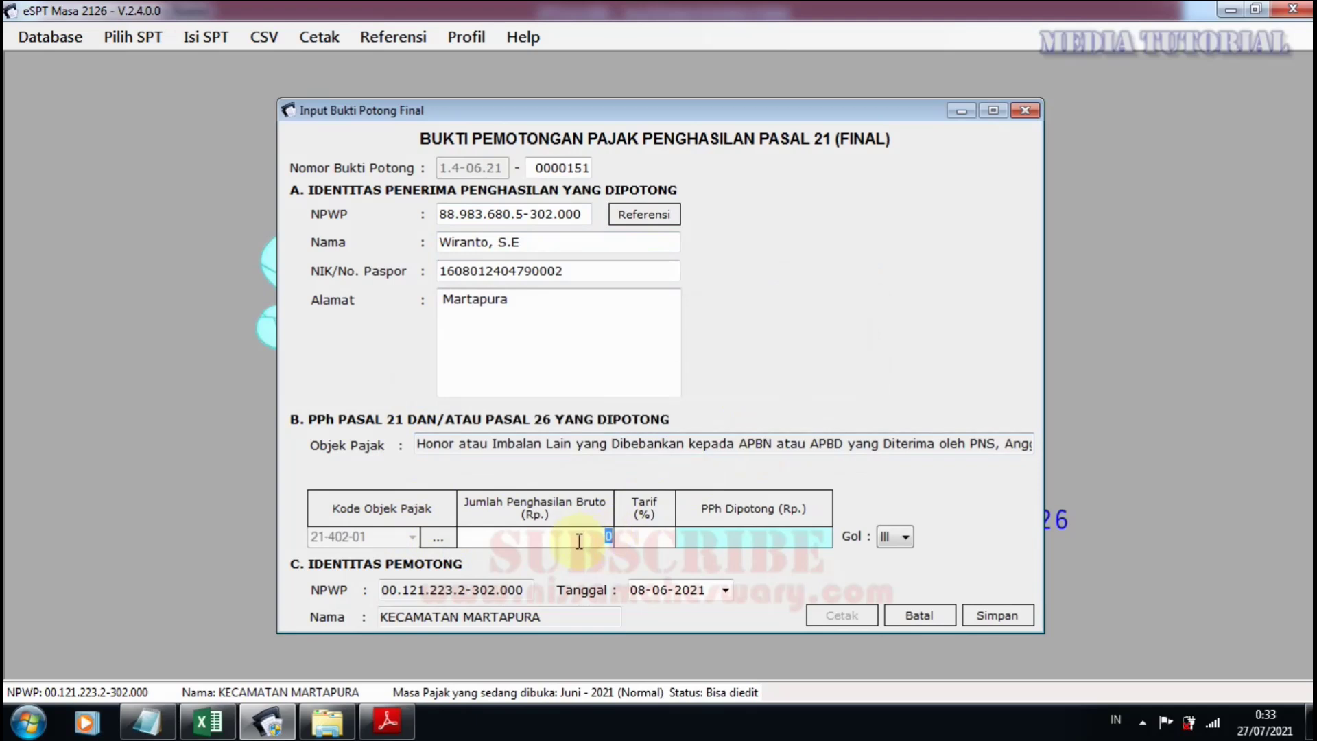
Enter 500.000 gross with grade III, save the slip, and decline another new slip.
type("500000")
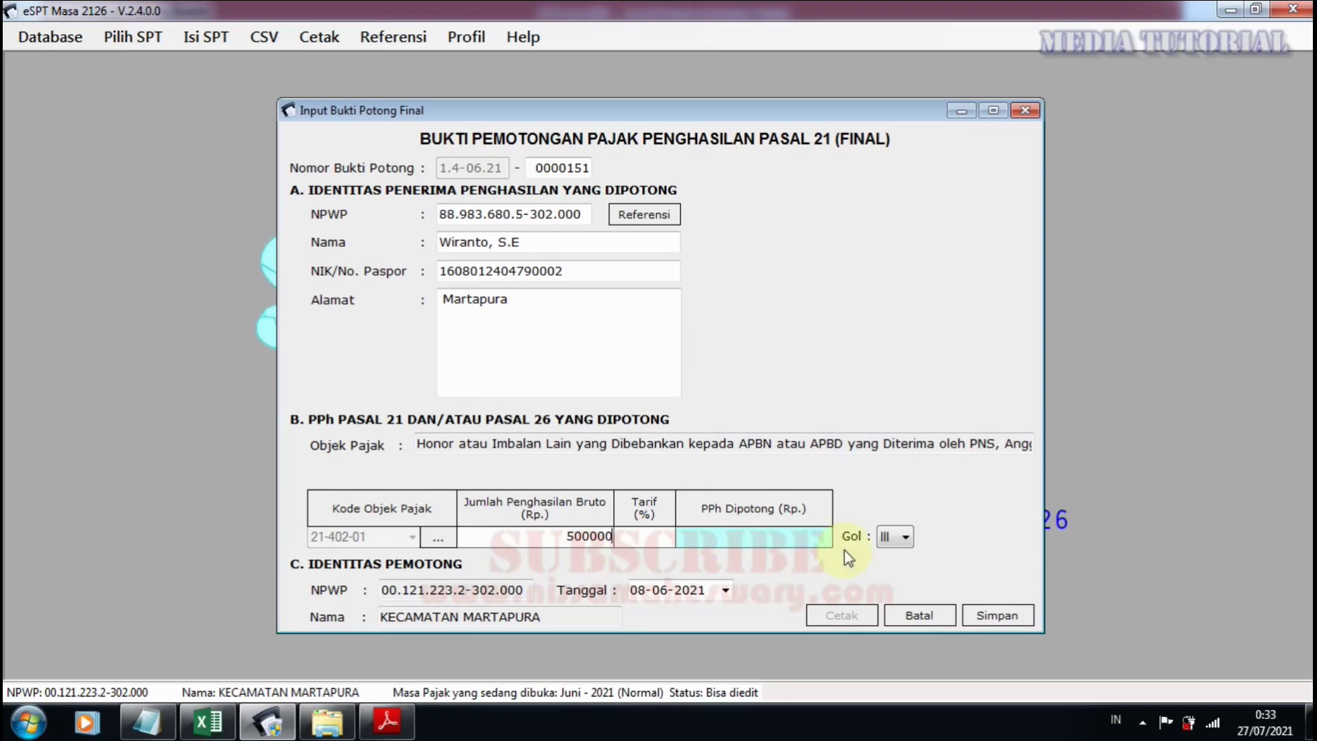
left_click(899, 539)
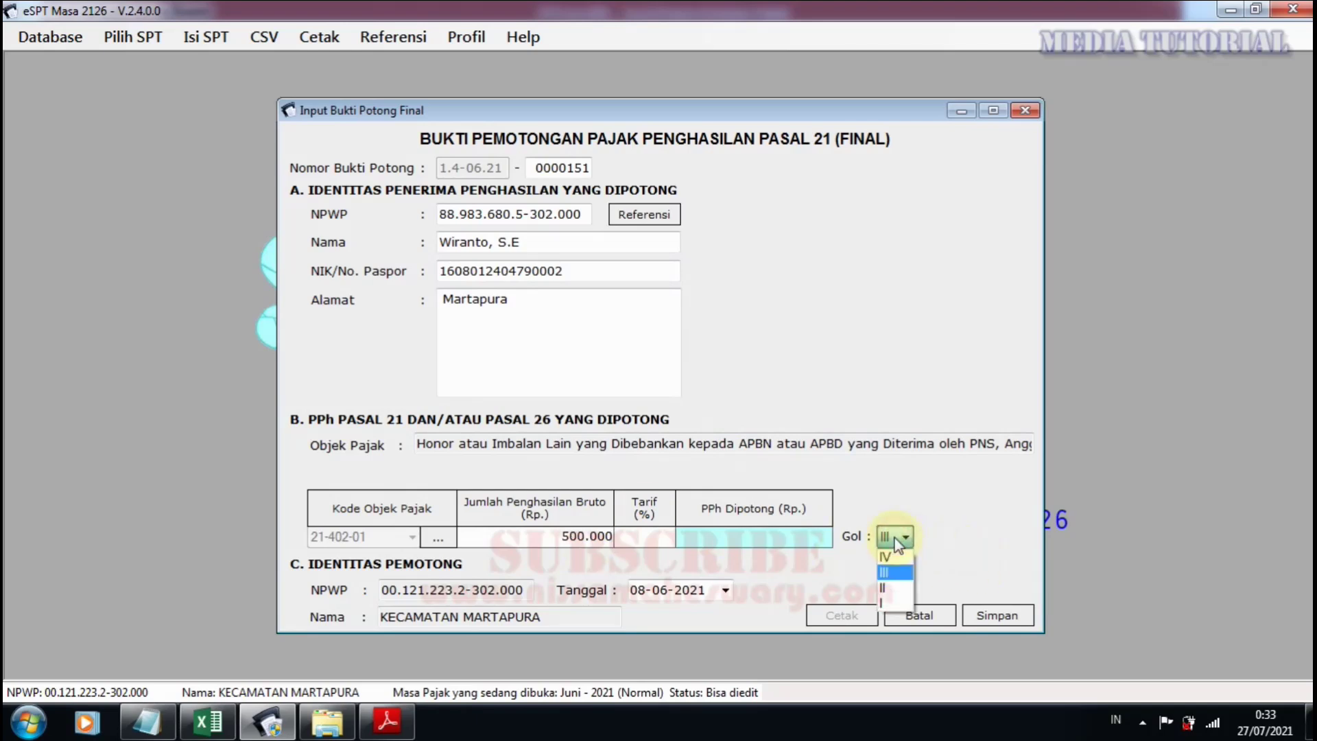
left_click(896, 572)
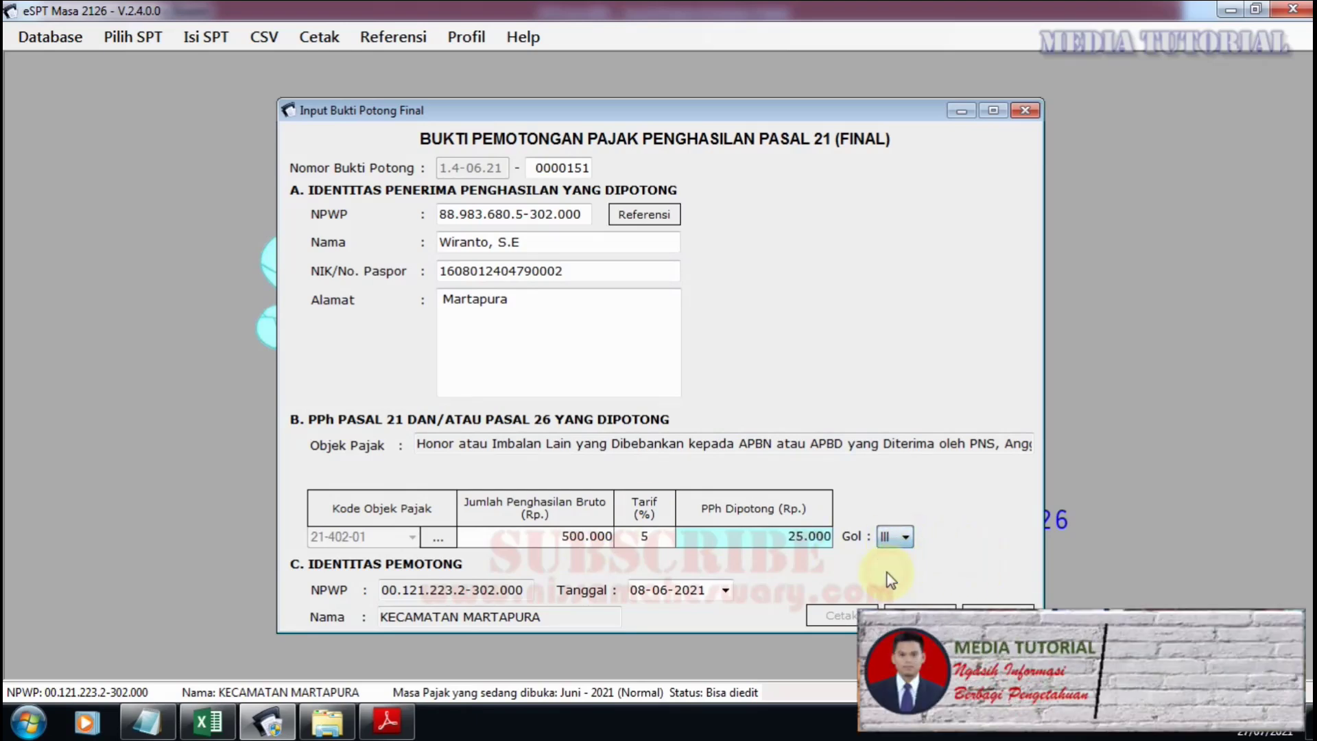
left_click(987, 607)
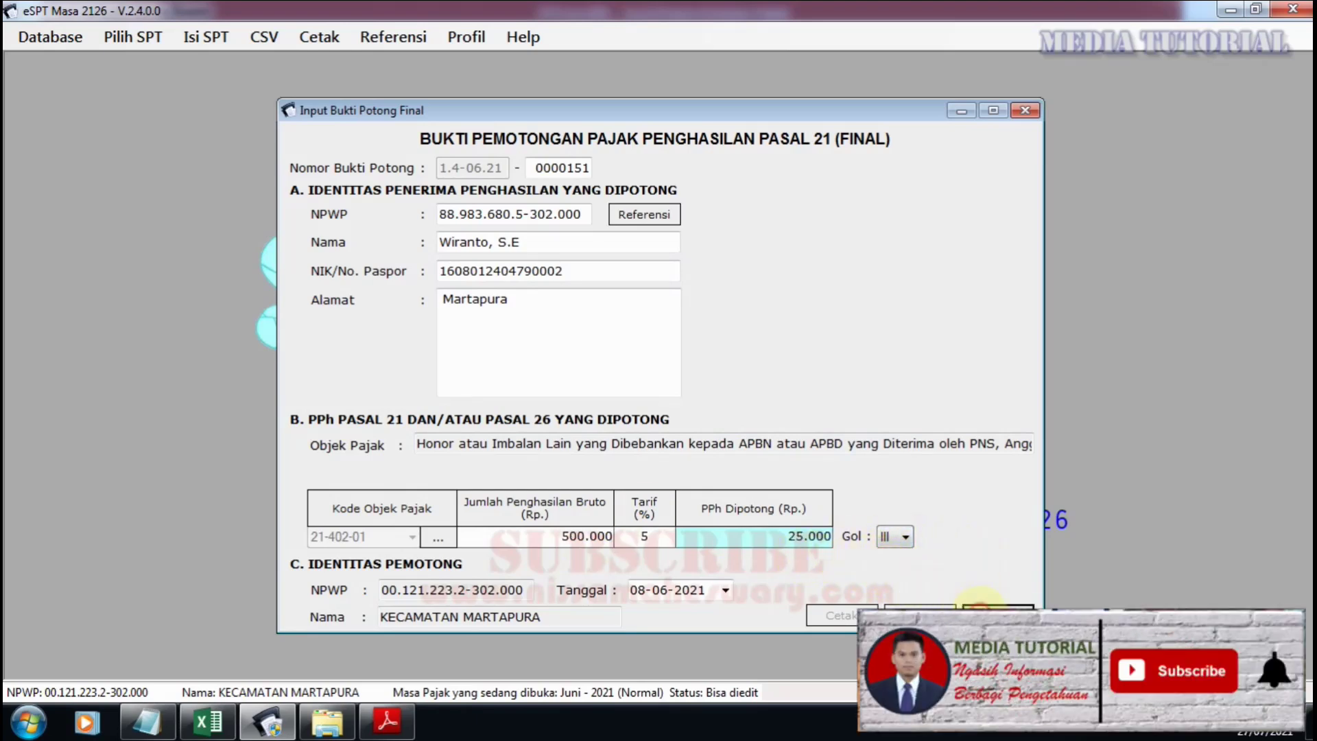
left_click(832, 428)
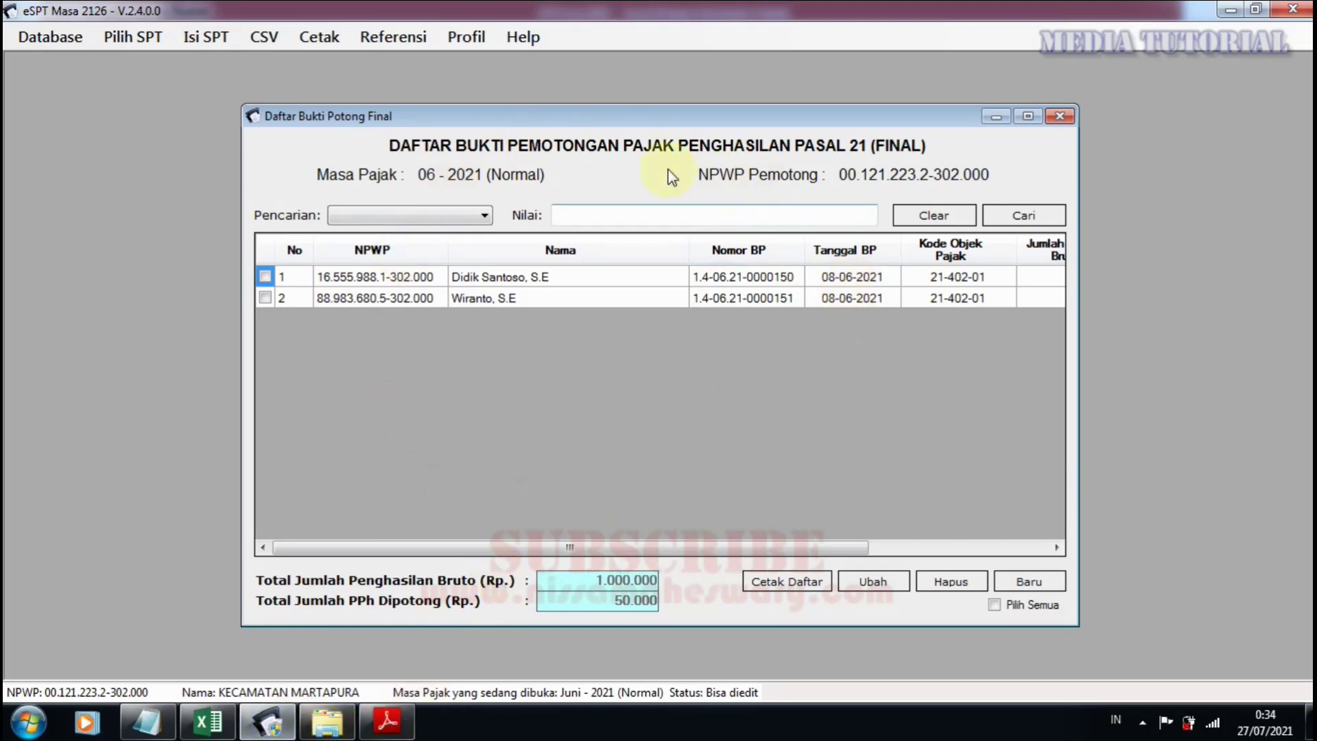
Minimize the Adobe receipt and switch to Excel's DTH Juni 2021 sheet, selecting cell F7.
left_click(387, 720)
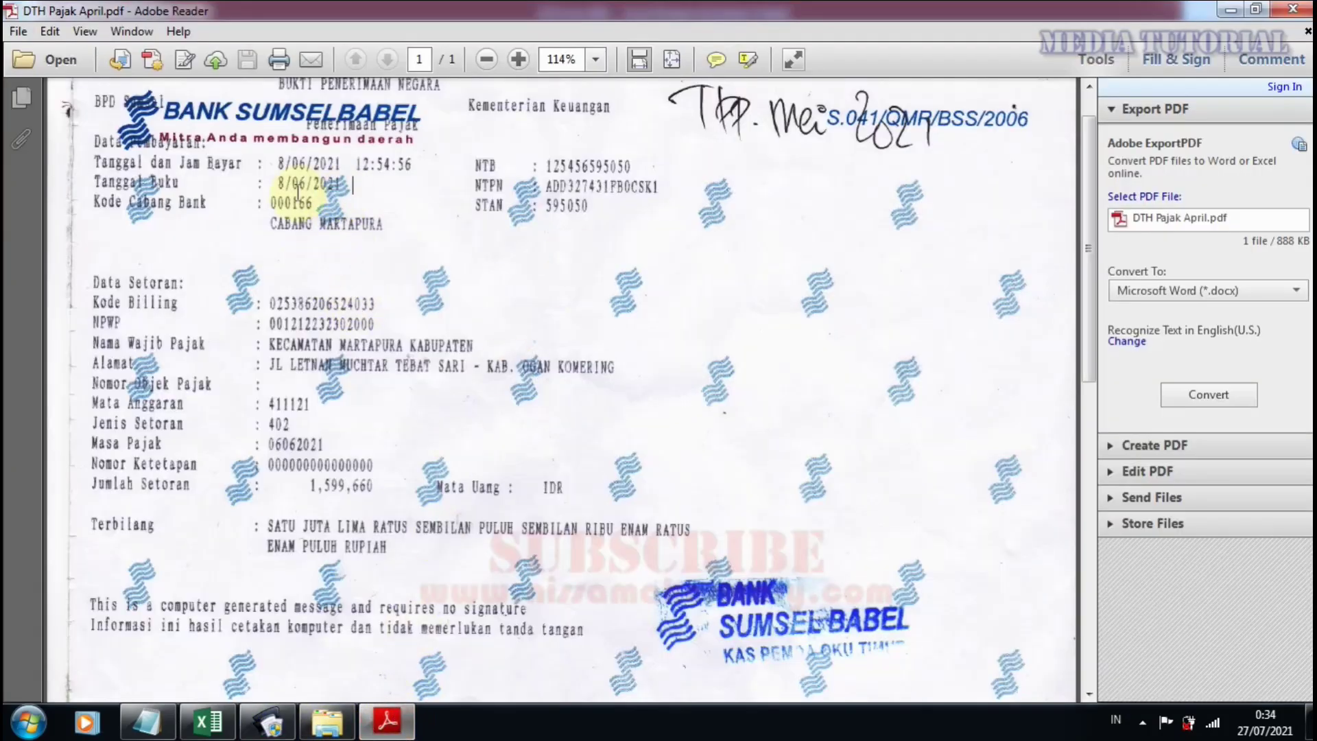
left_click(1231, 10)
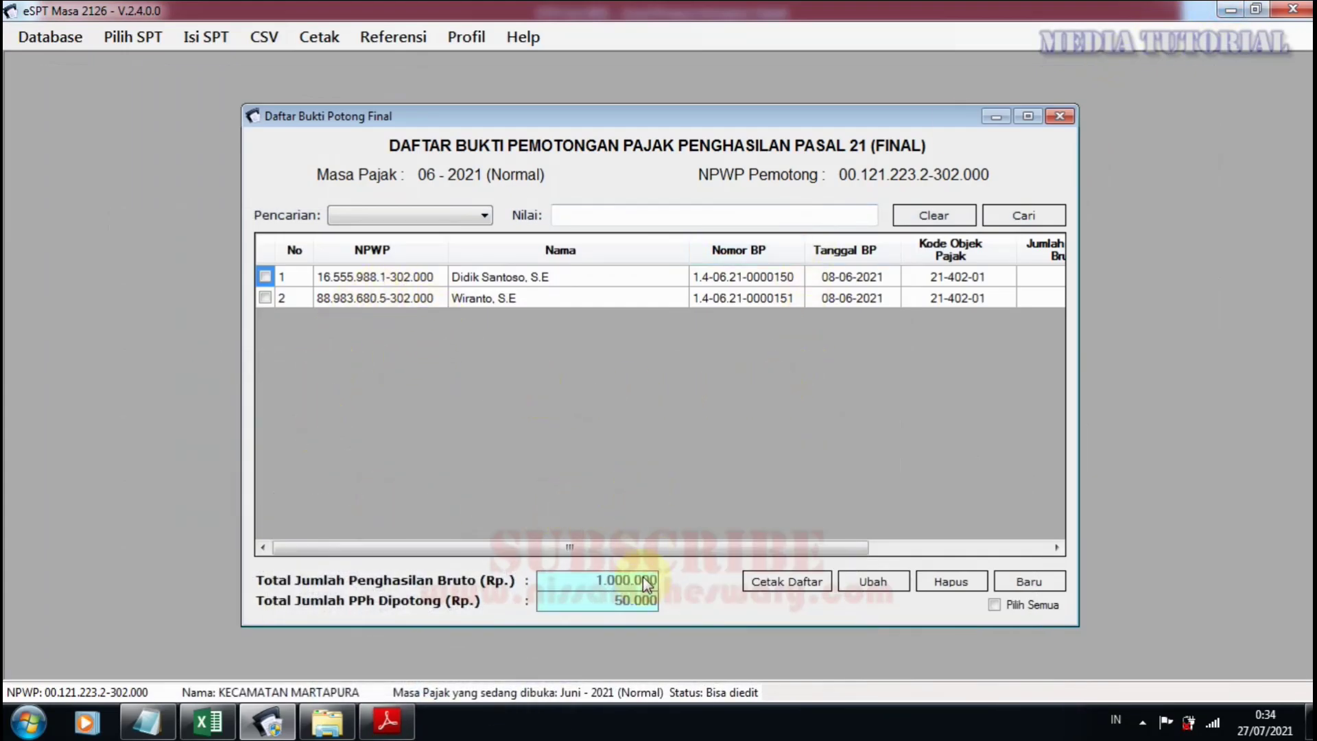
left_click(208, 721)
left_click(579, 362)
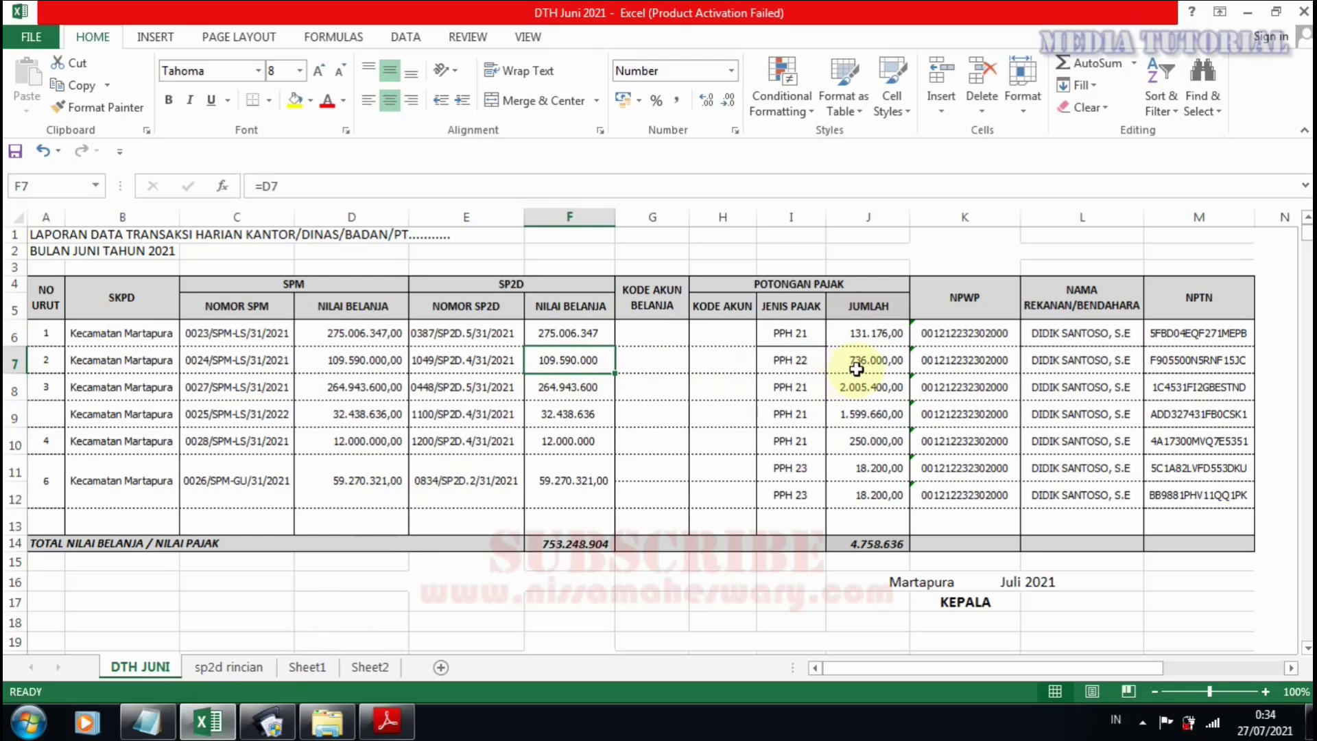
Review the 1.599.660 PPh 21 amount (J9) and NPTN code (M9), then return to eSPT's final slip list.
left_click(872, 413)
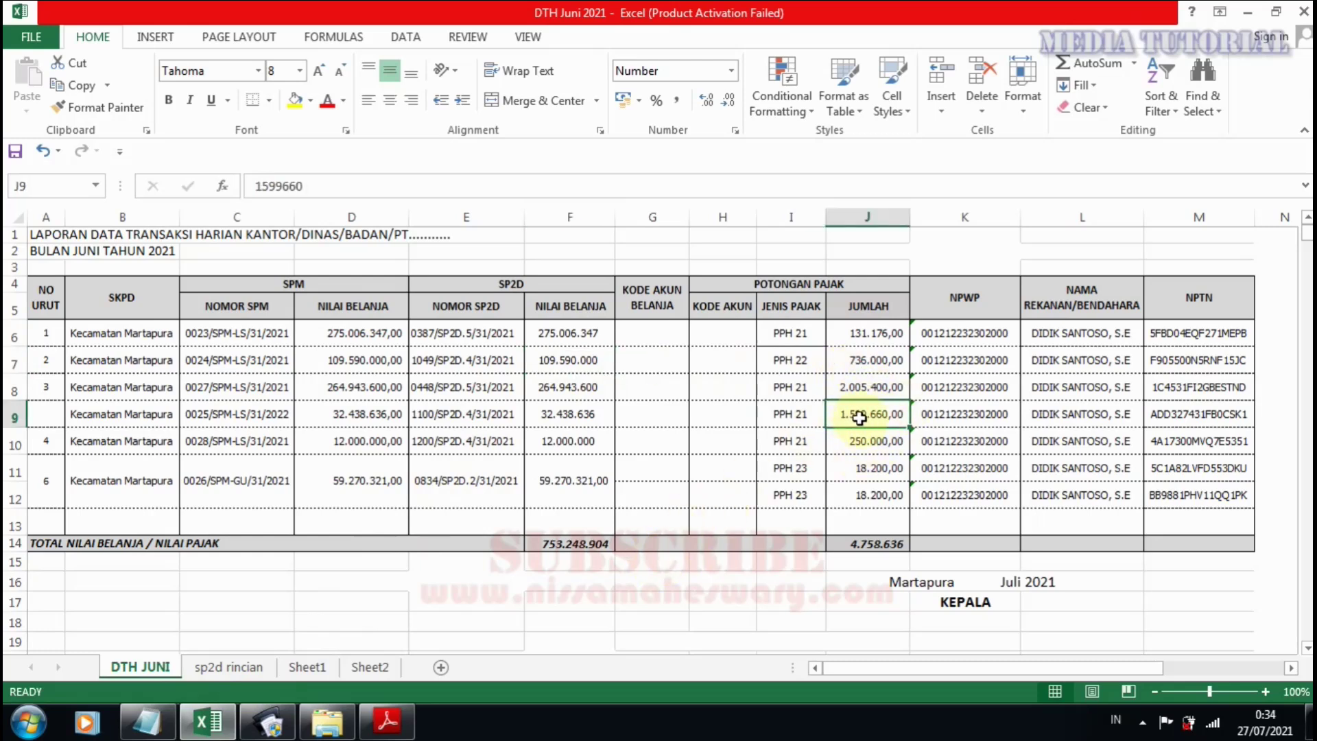
left_click(854, 304)
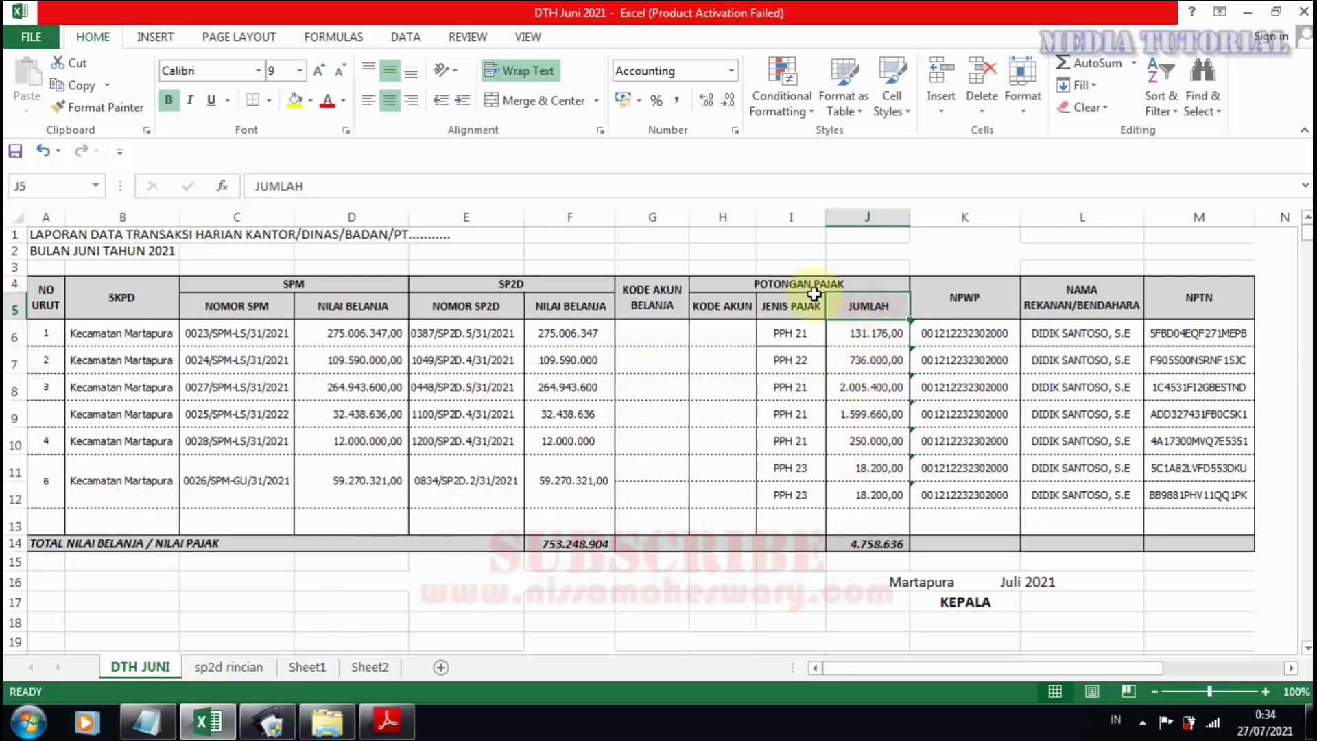
left_click(815, 288)
left_click(878, 419)
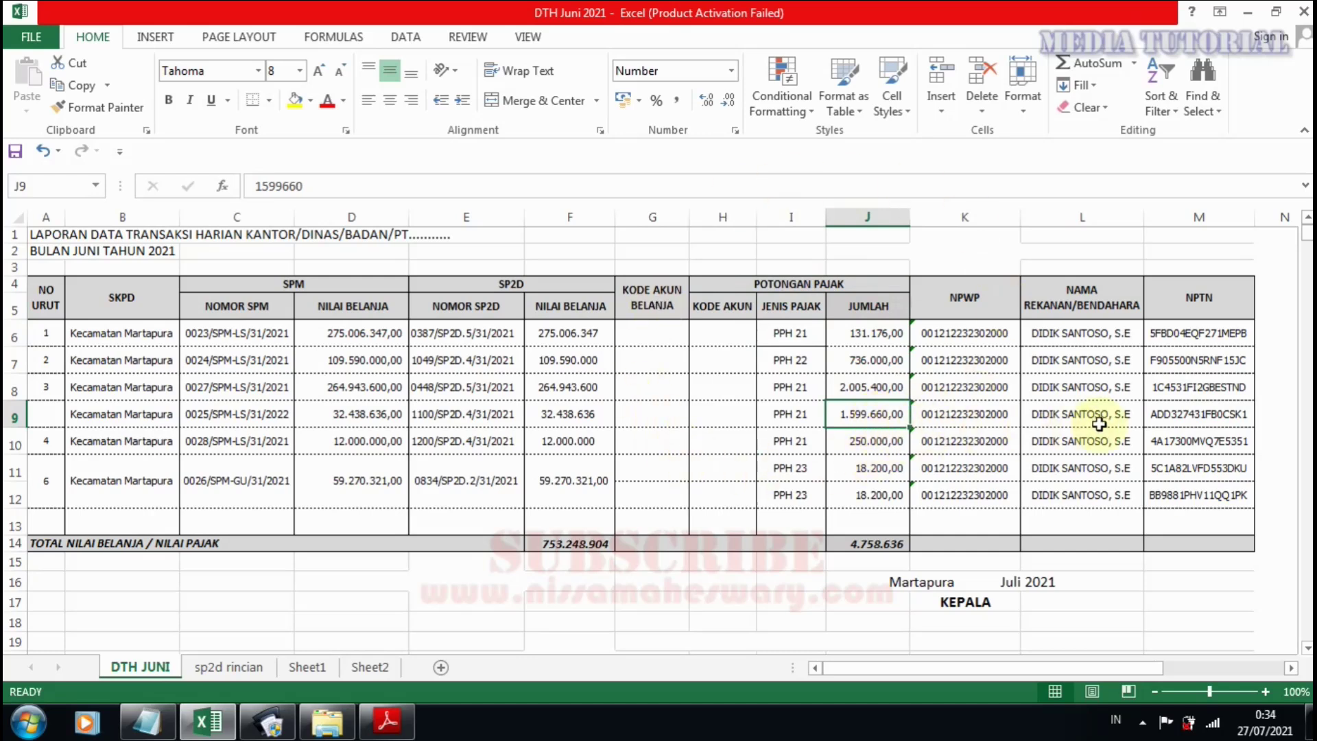
left_click(1163, 420)
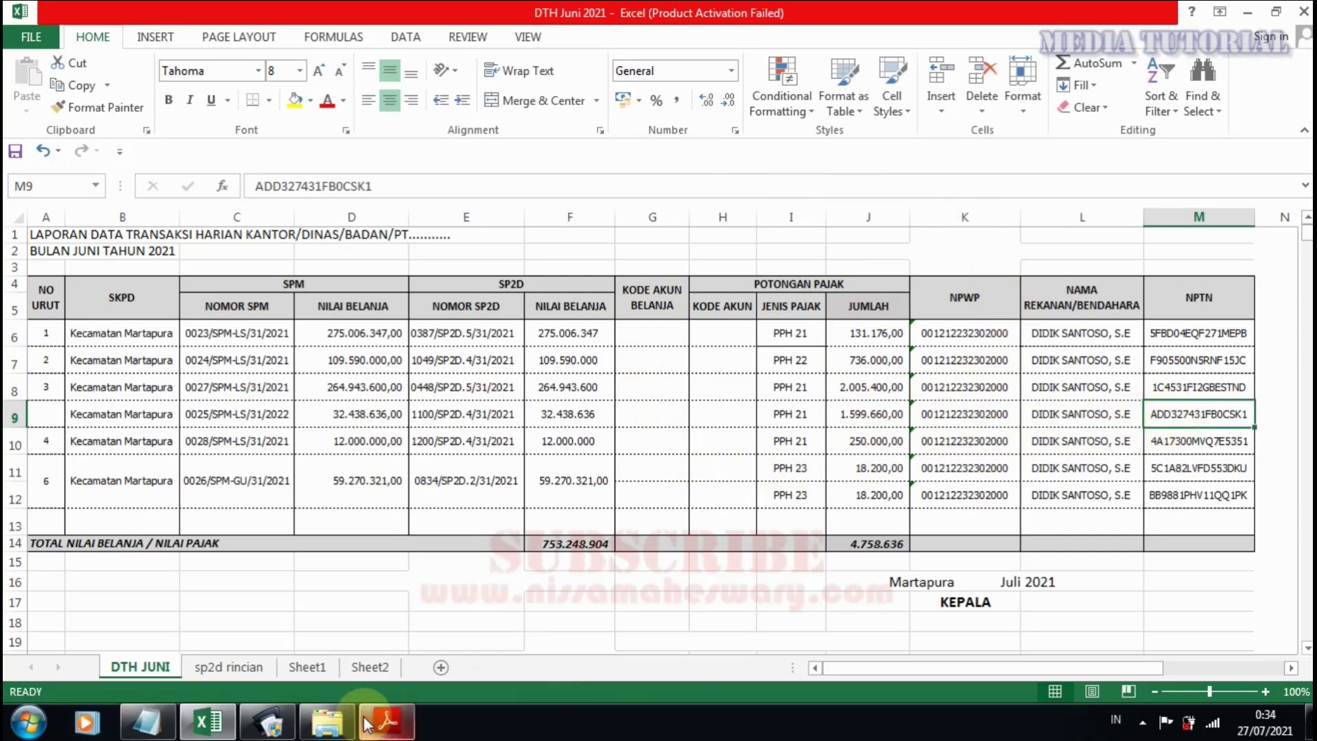
left_click(267, 721)
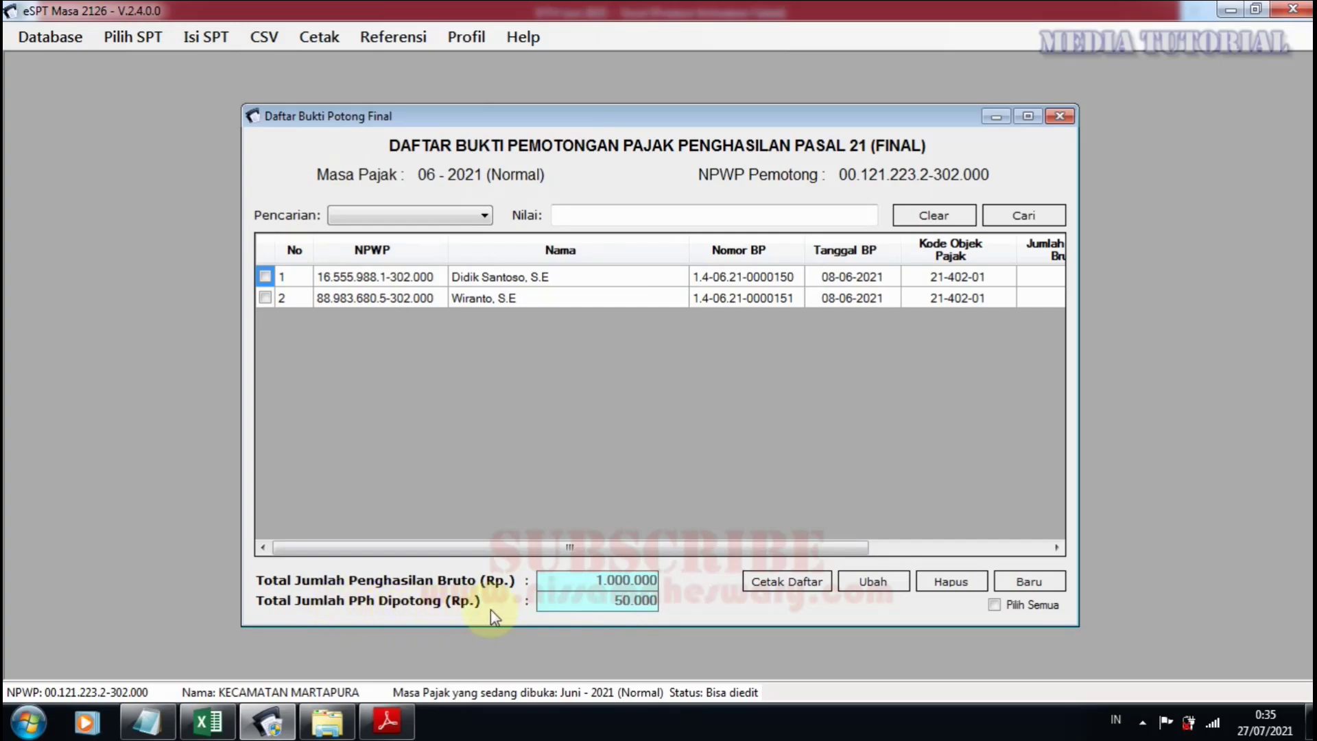
Compare the J9 PPH 21 amount and F9 spending value in Excel against the eSPT final slip list.
left_click(207, 721)
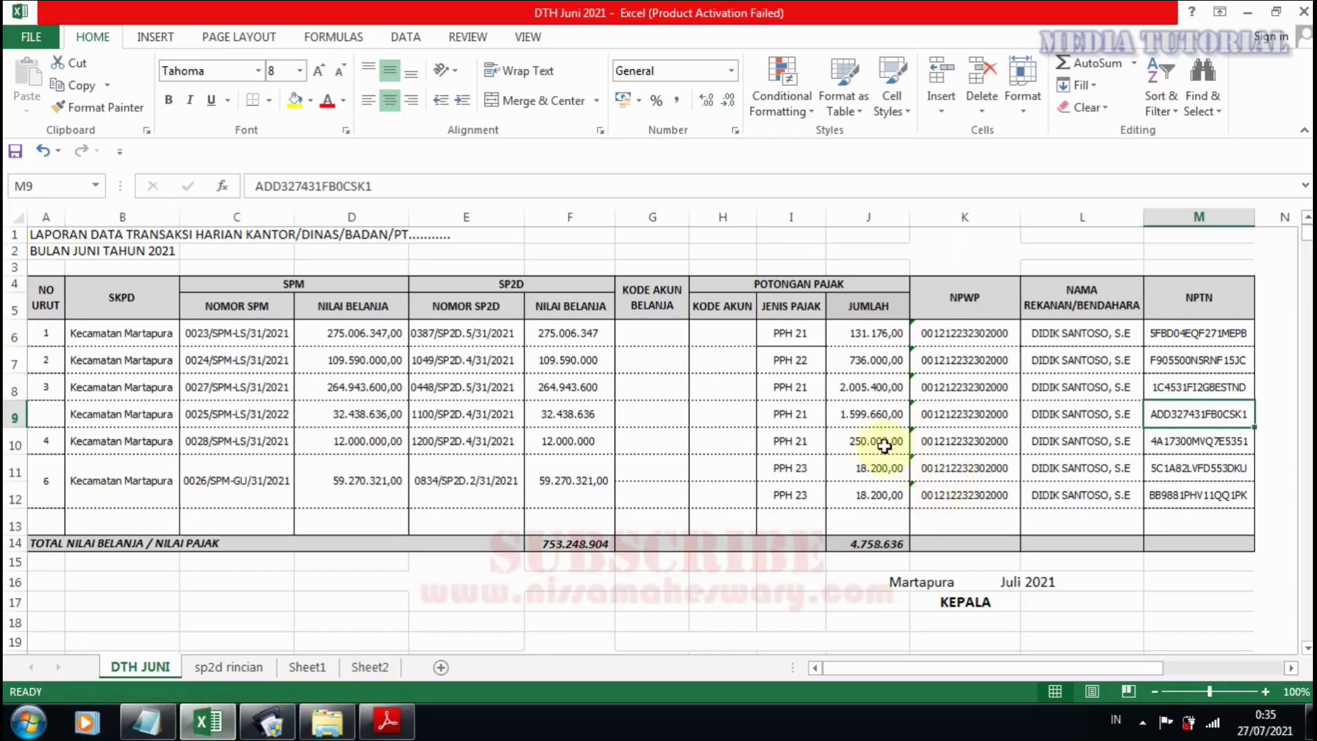
left_click(870, 411)
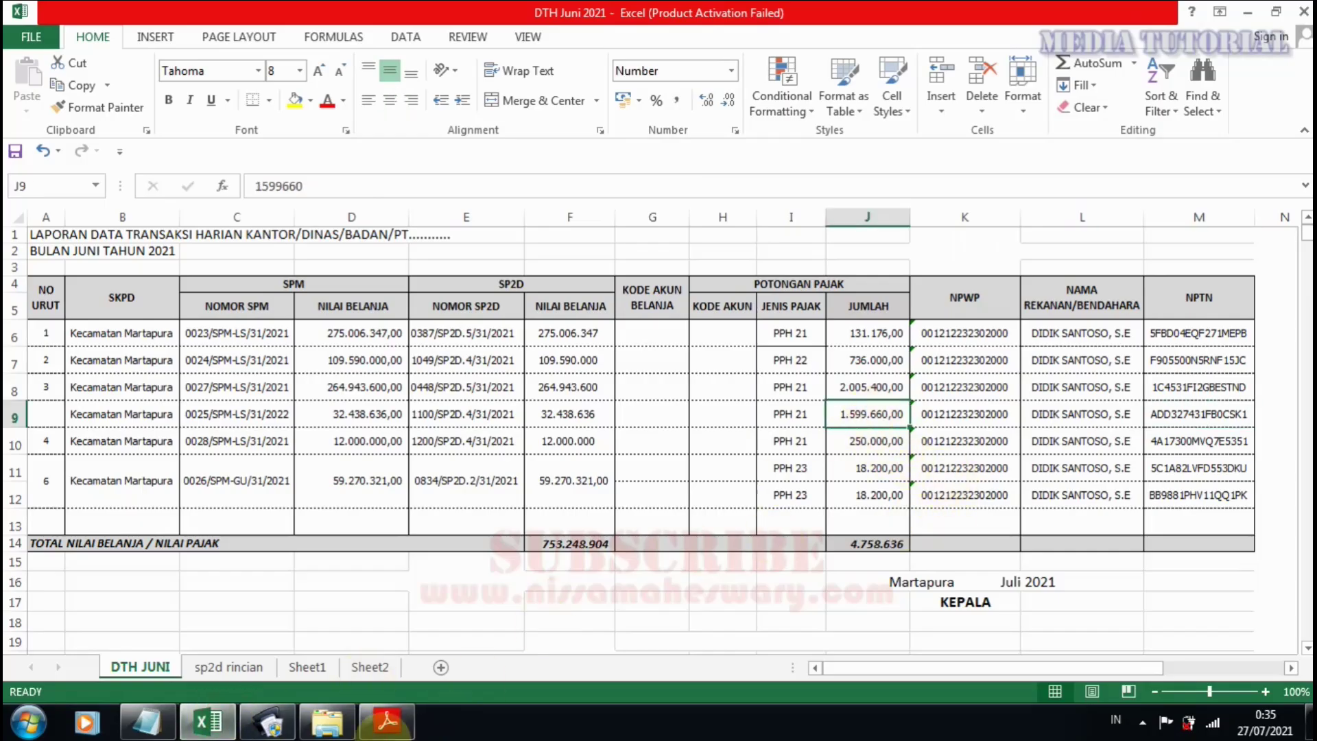
left_click(269, 721)
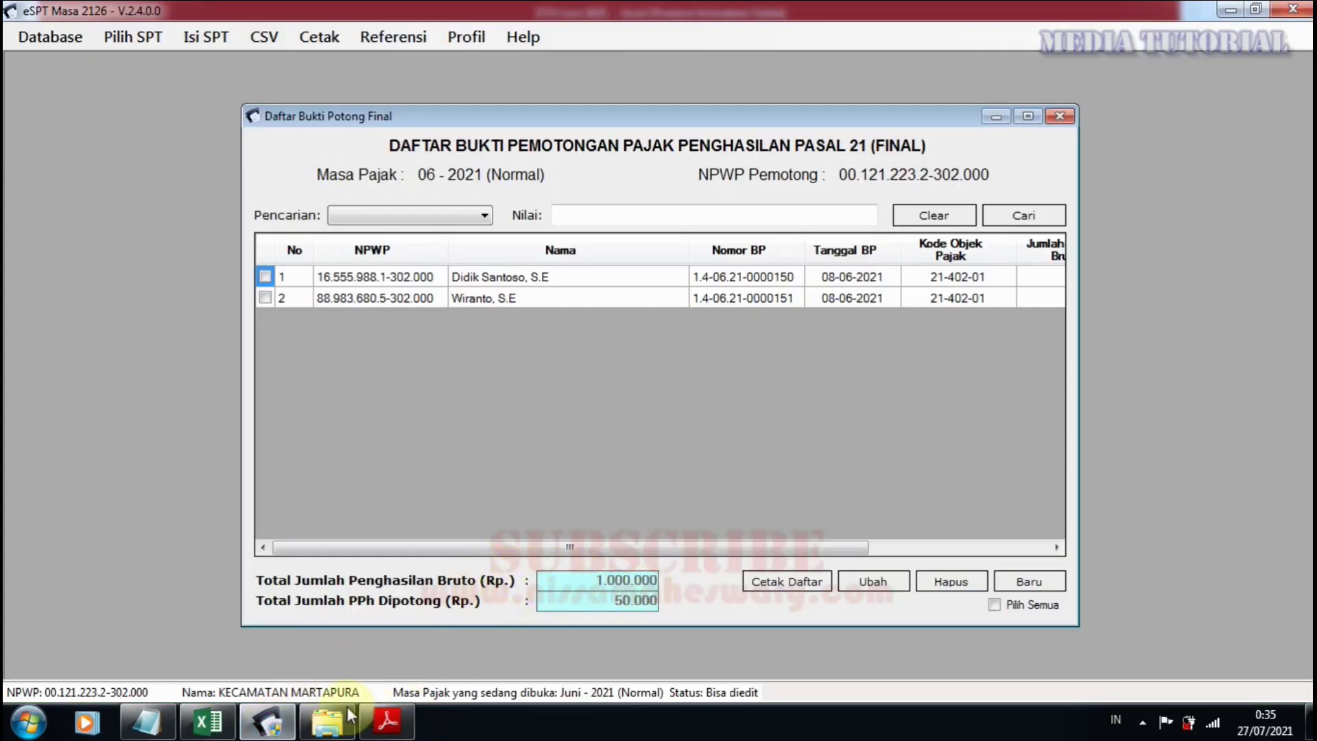
left_click(233, 723)
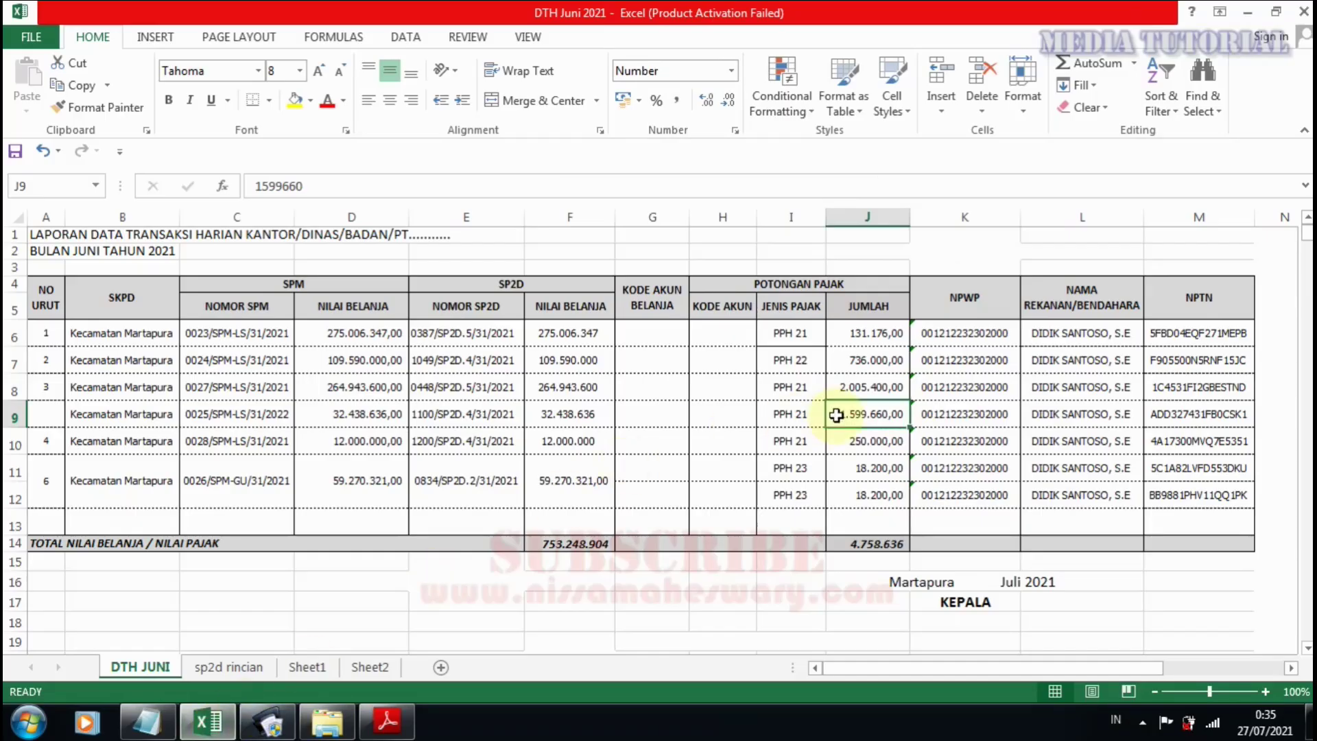
left_click(577, 413)
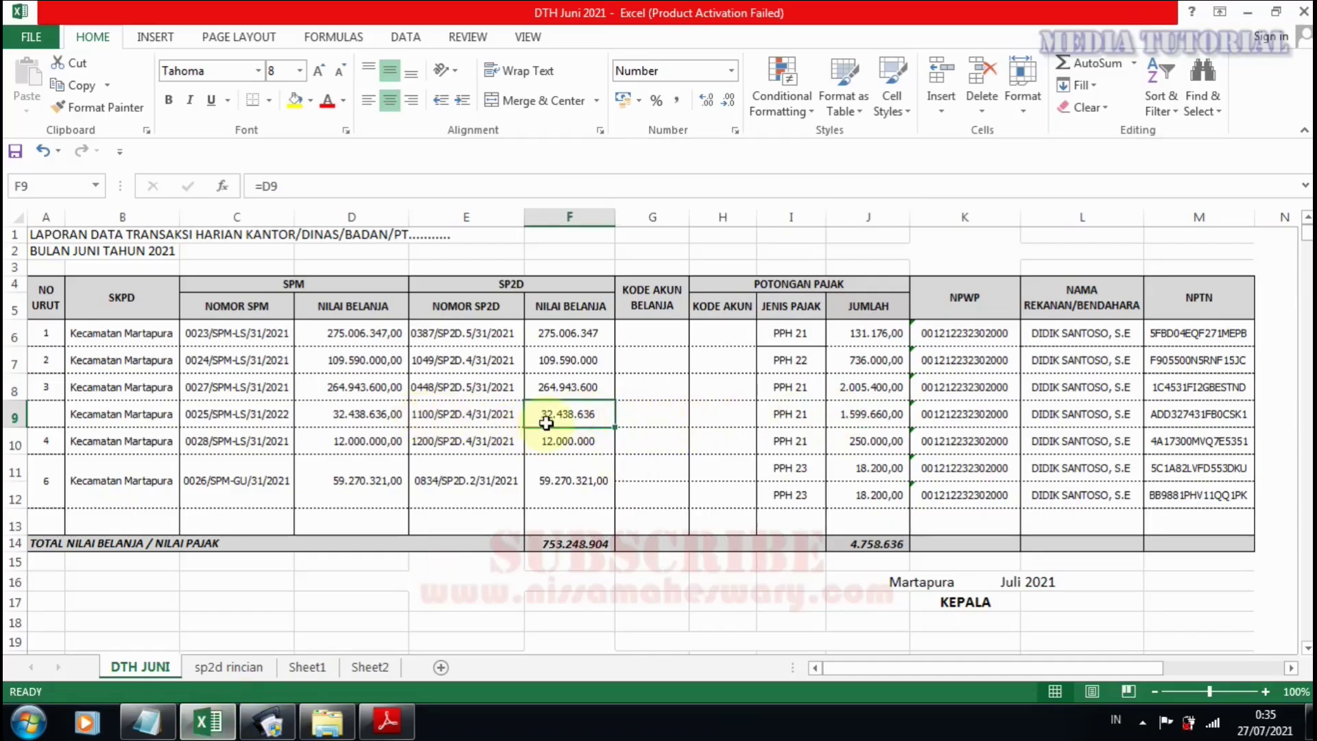
Select row 9 from D9 to M9, recheck F9 and J9, then go back to eSPT.
left_click_drag(359, 415, 1043, 415)
left_click_drag(1043, 414, 1180, 414)
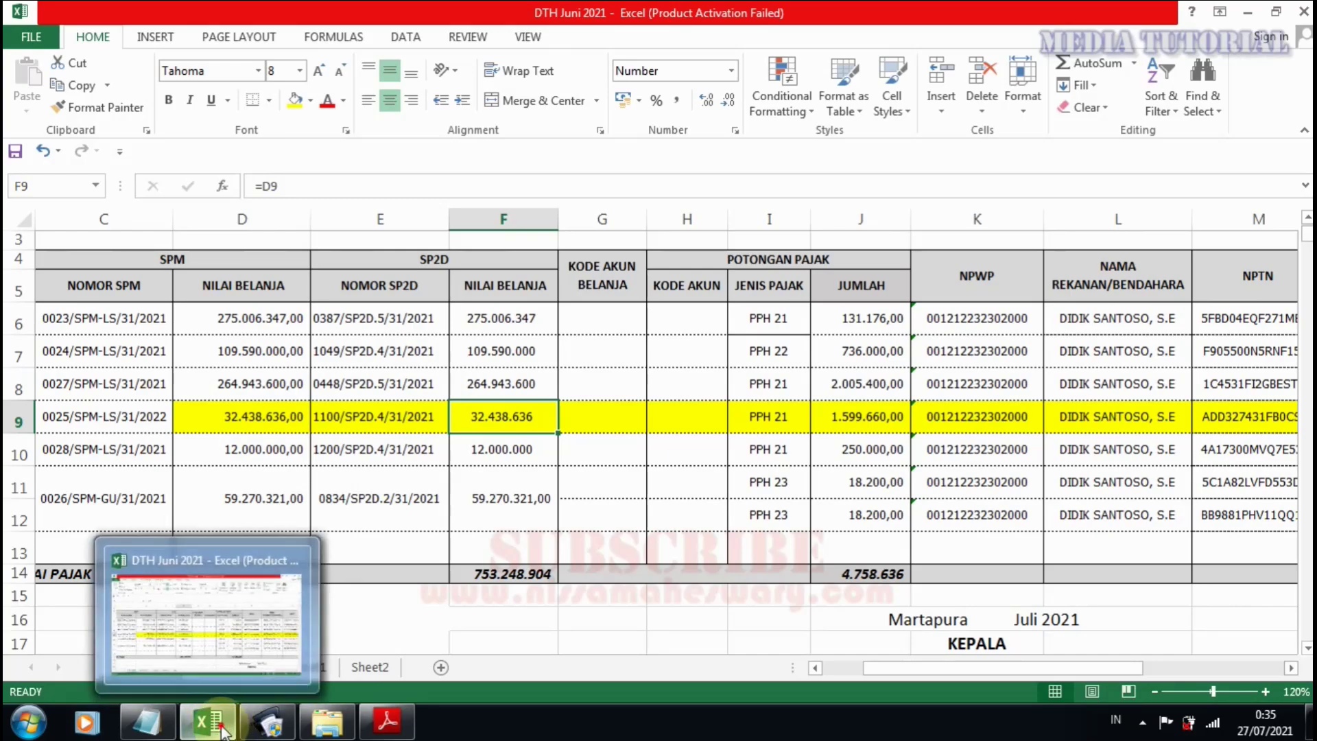
left_click(221, 730)
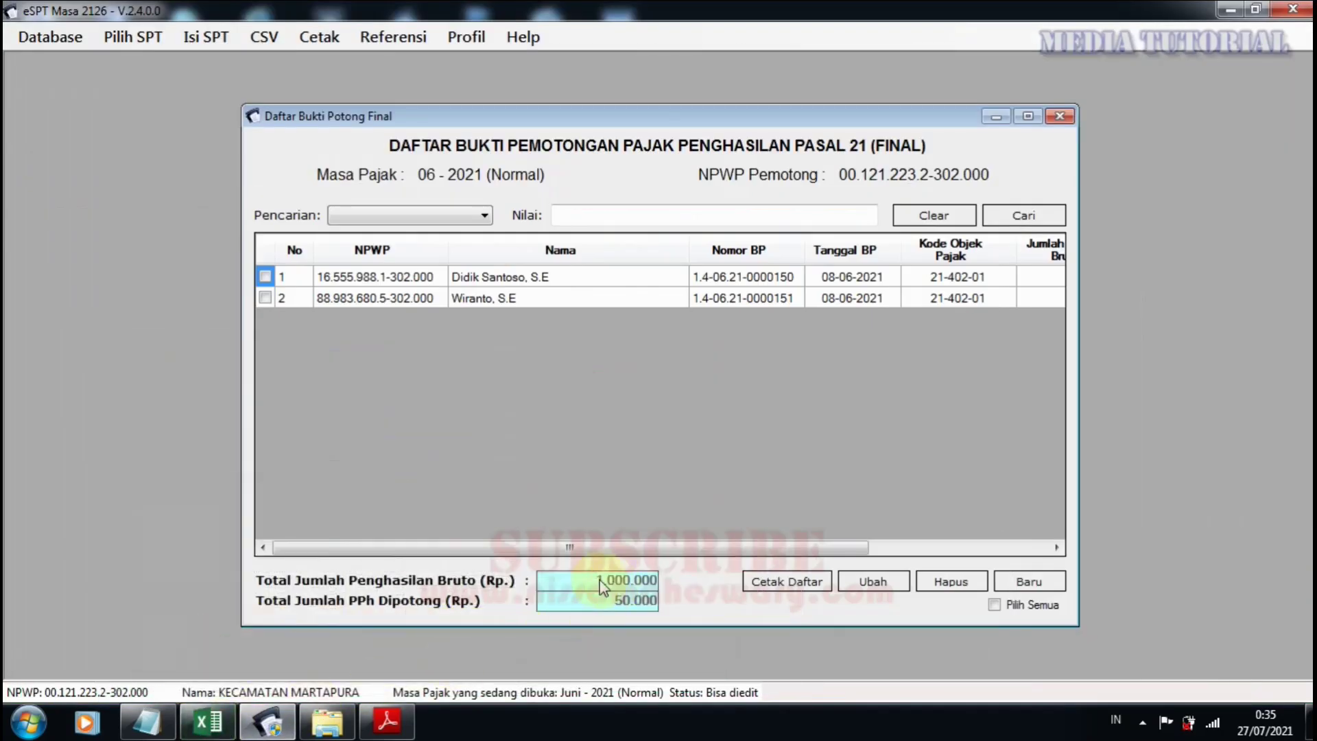
left_click(207, 722)
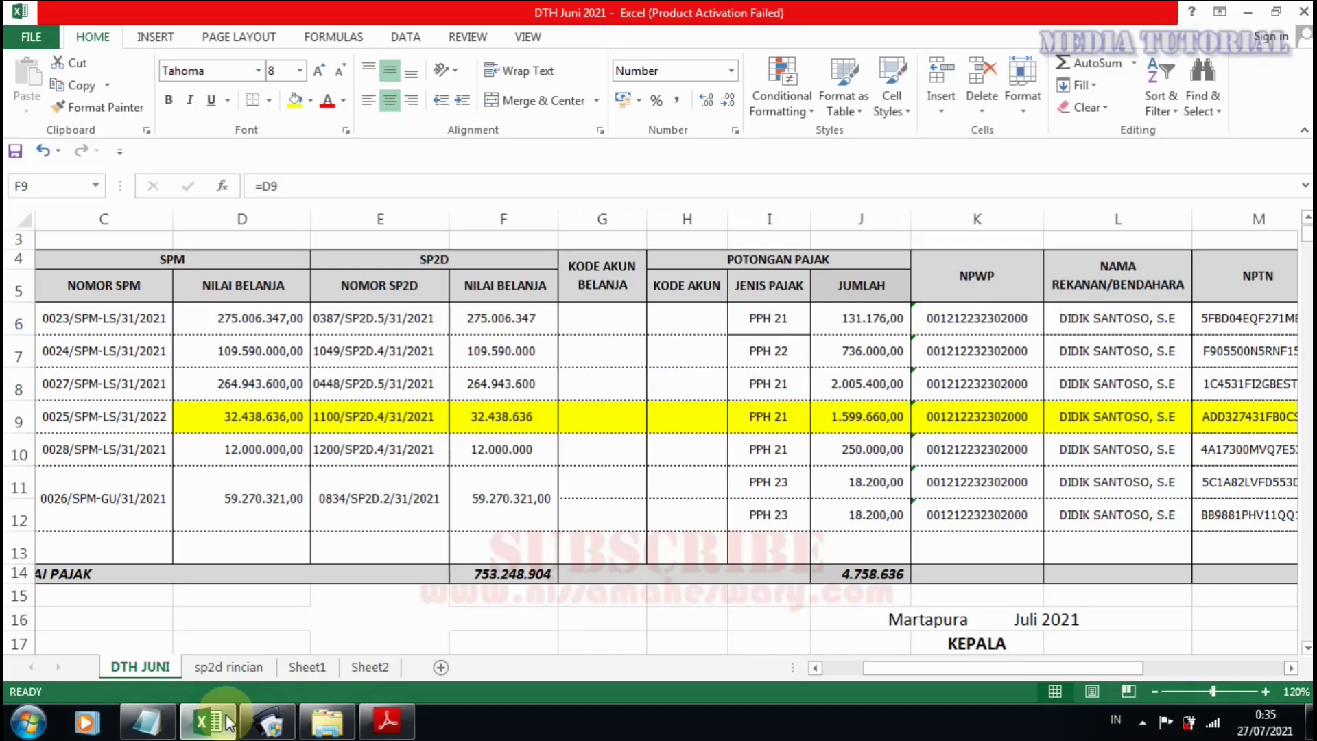
left_click(489, 422)
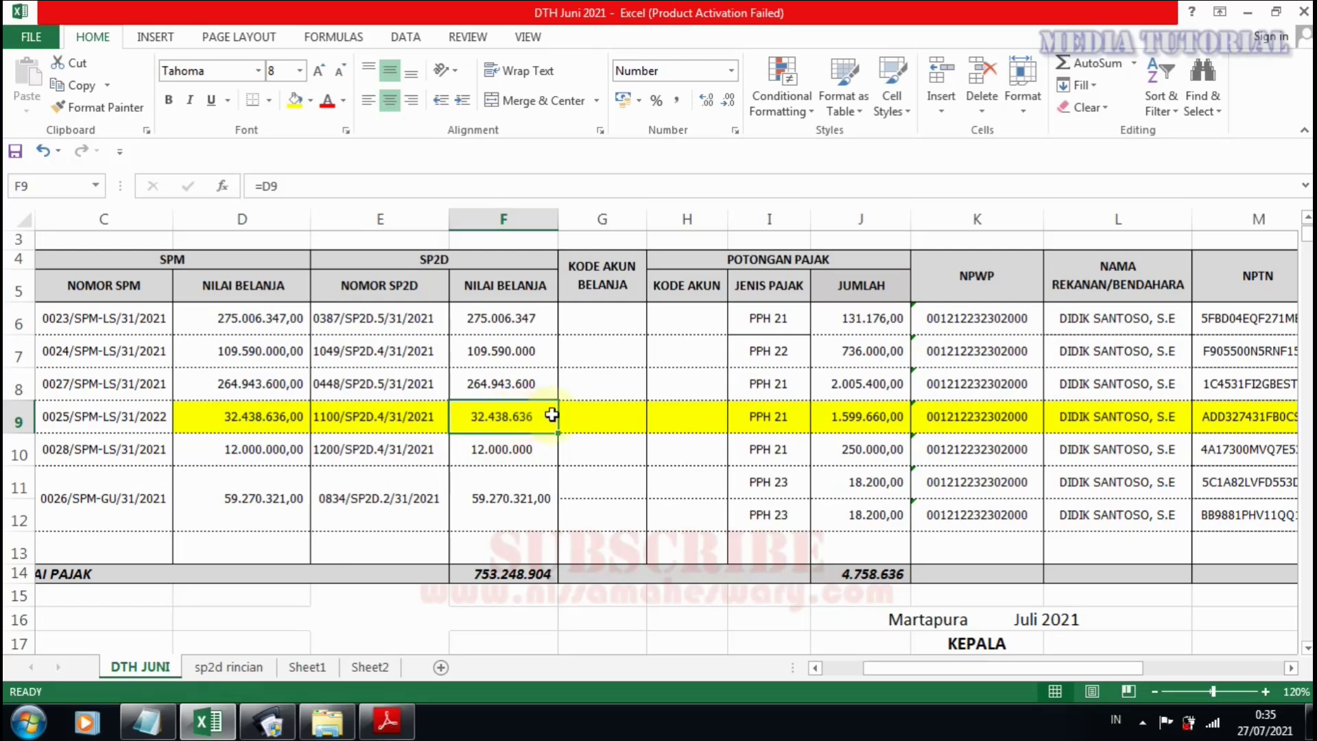
left_click(872, 407)
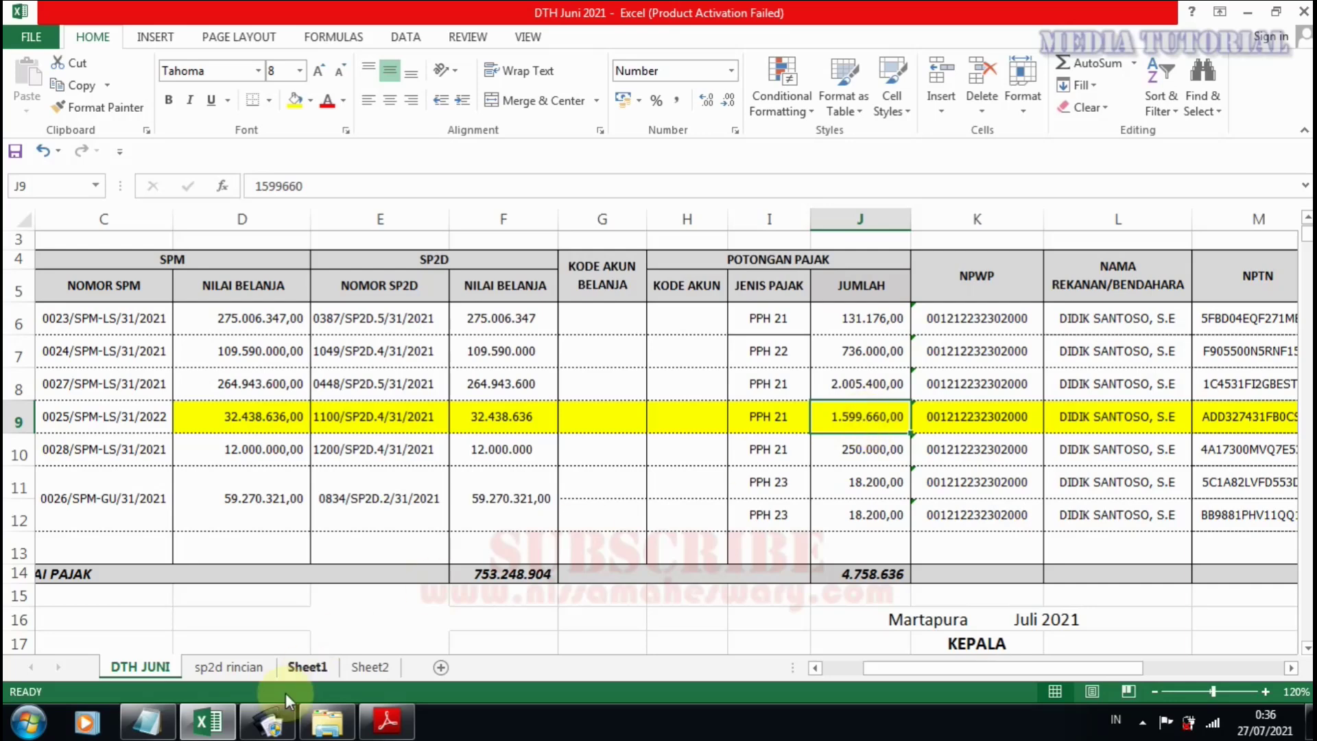
left_click(269, 726)
left_click(634, 438)
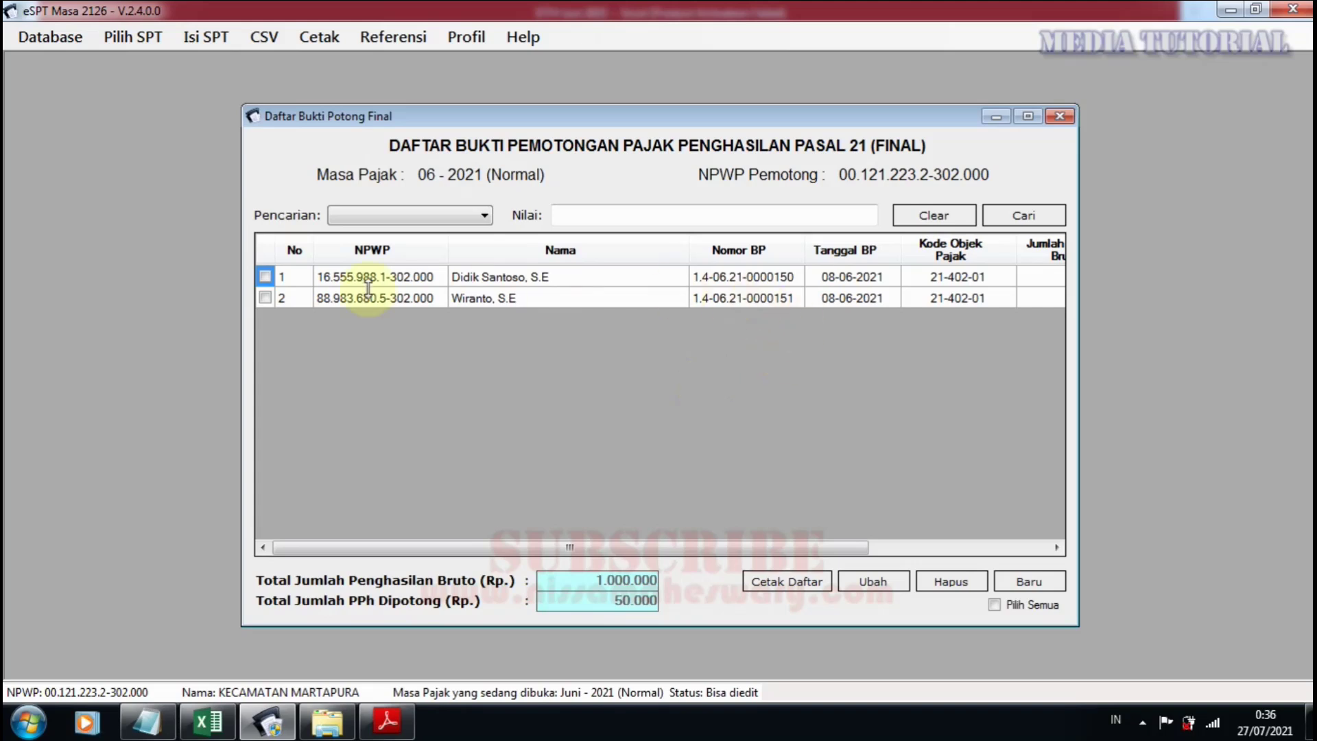
Select all June slips, delete and confirm the deletion, then close the emptied final slip list.
left_click(265, 299)
left_click(994, 605)
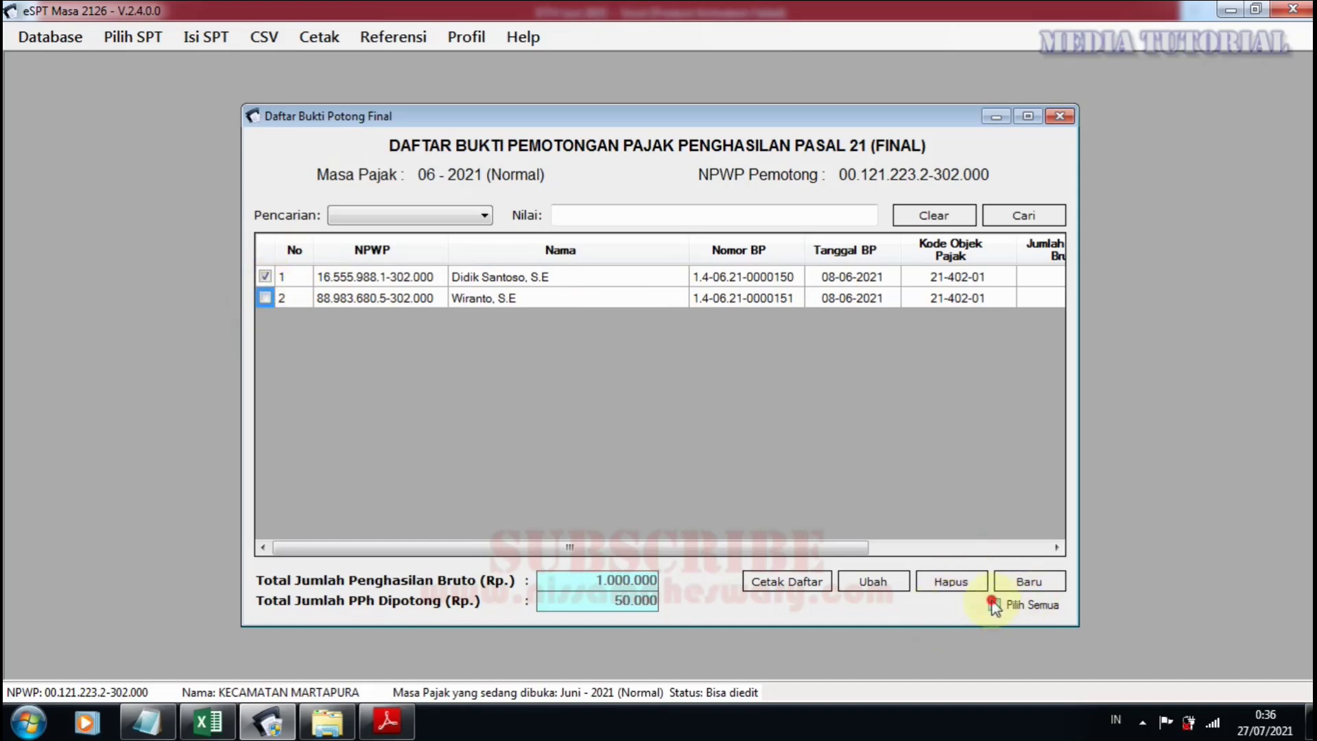
left_click(959, 589)
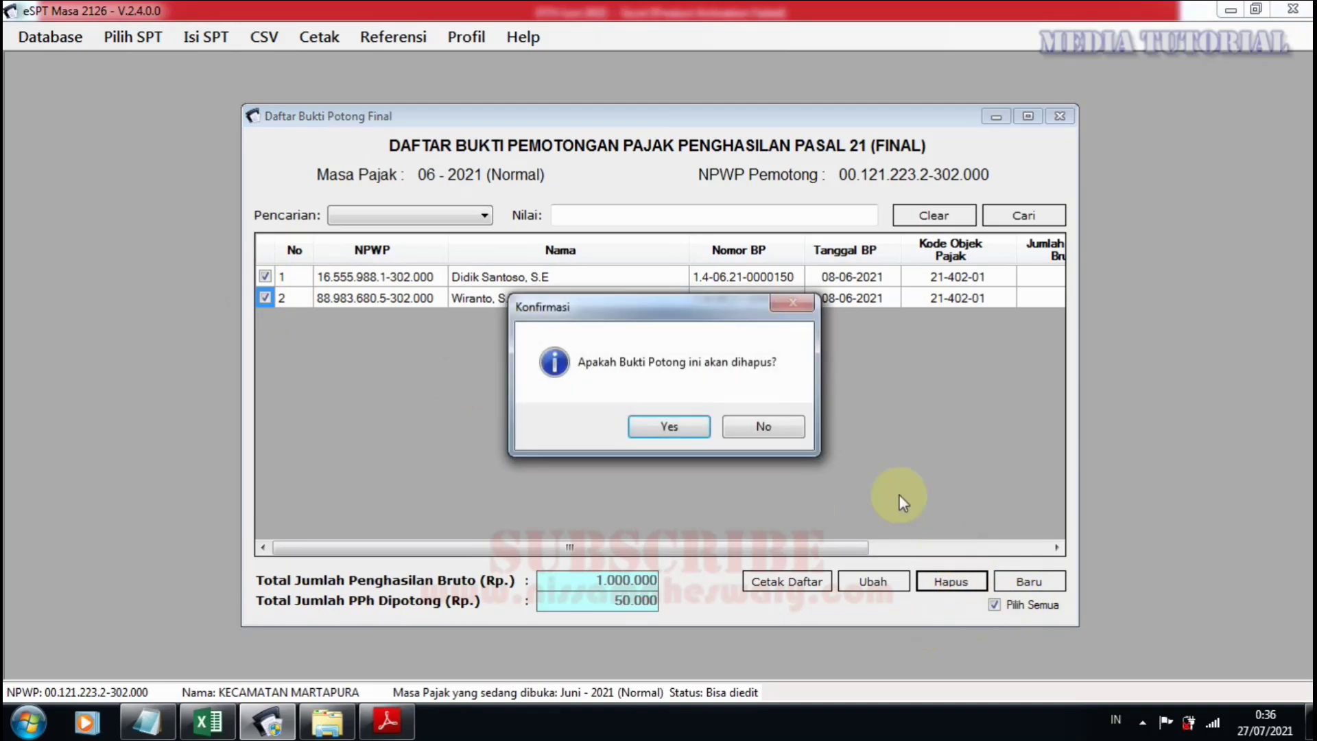
left_click(670, 434)
left_click(682, 425)
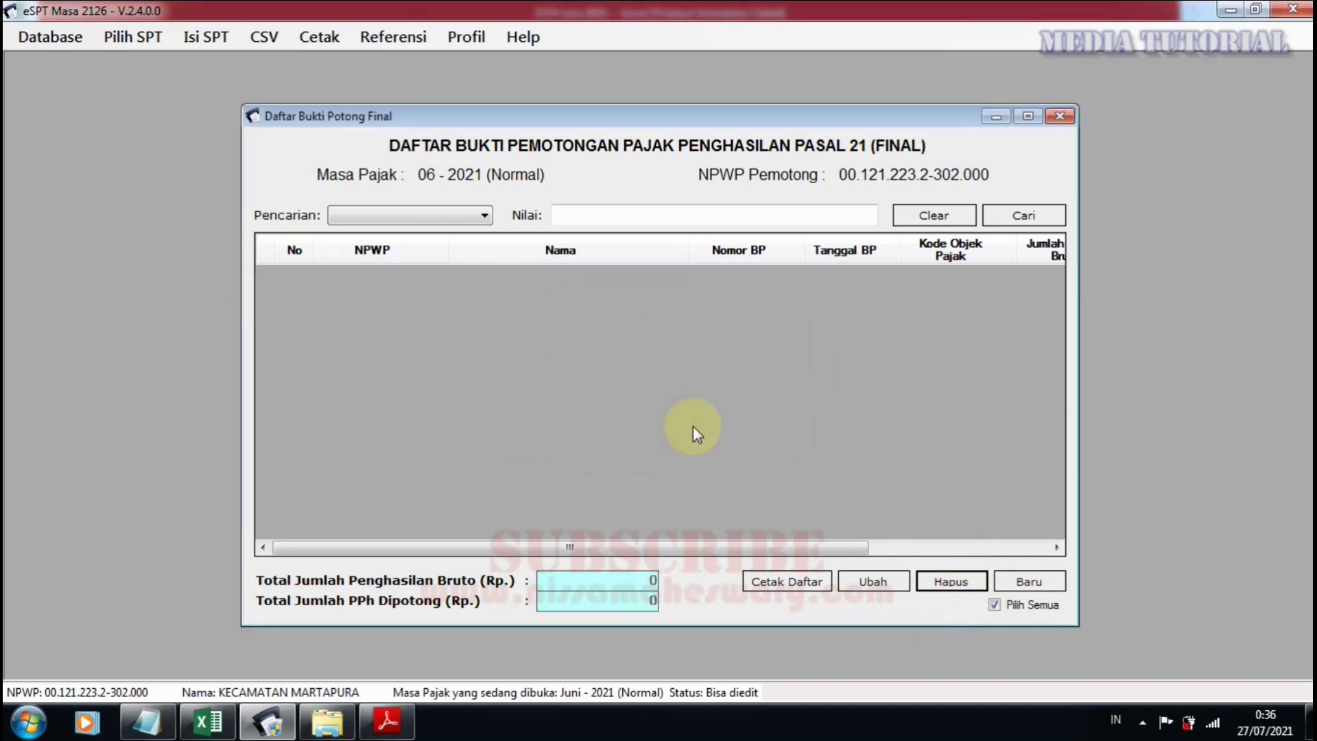
left_click(1059, 115)
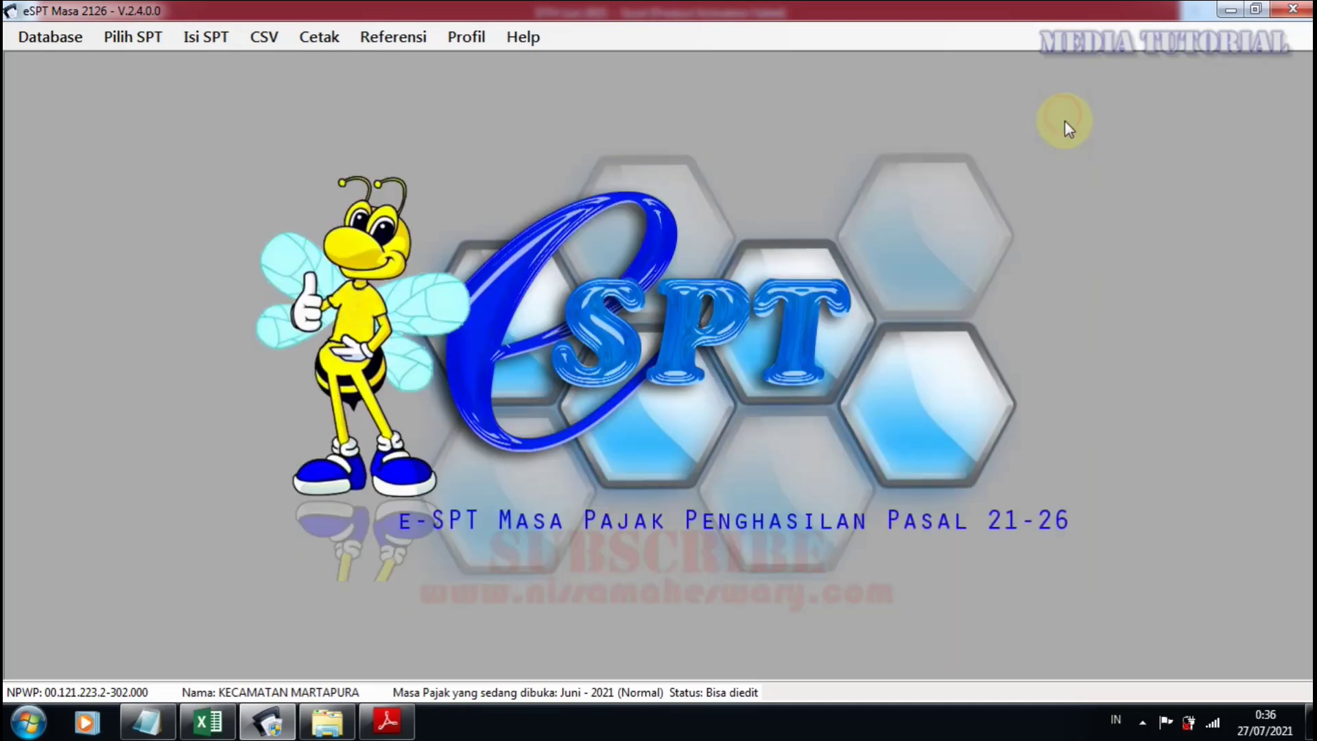
Browse the SPT filling menu's import options and dismiss it without choosing anything.
left_click(216, 39)
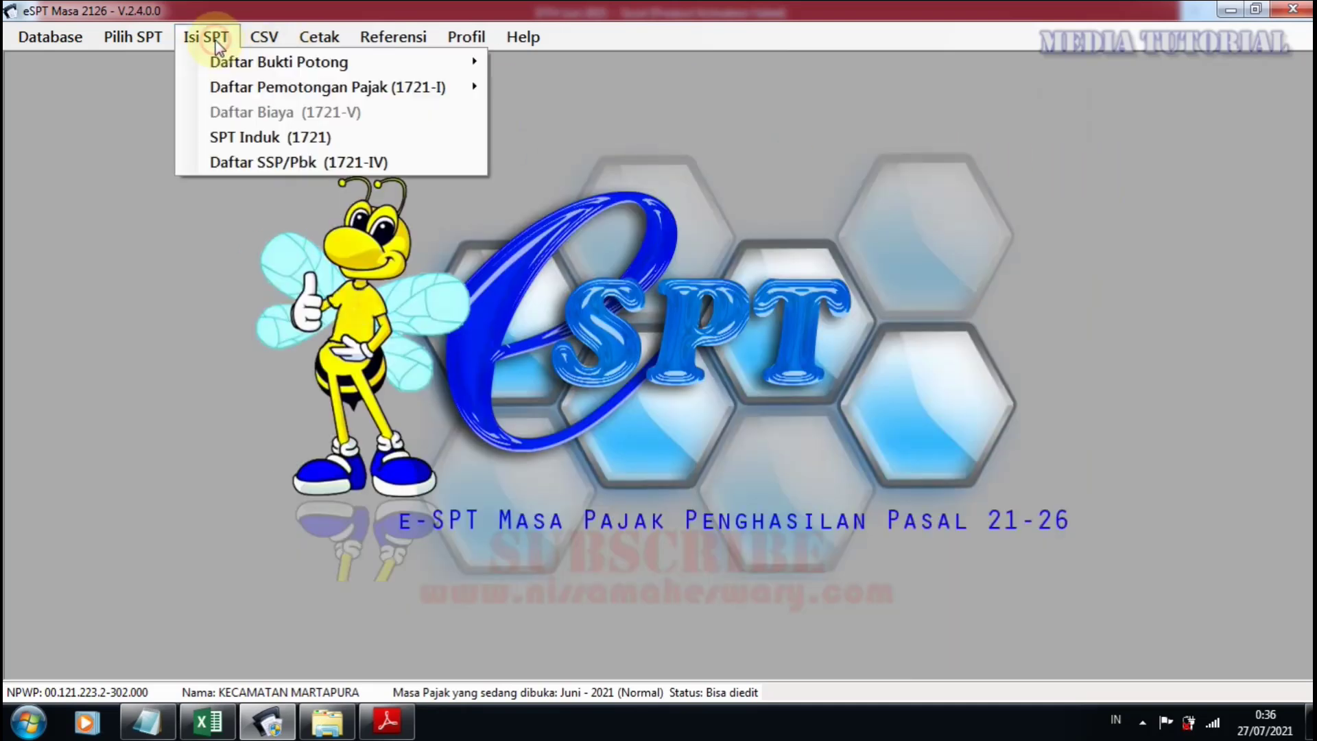
mouse_move(253, 38)
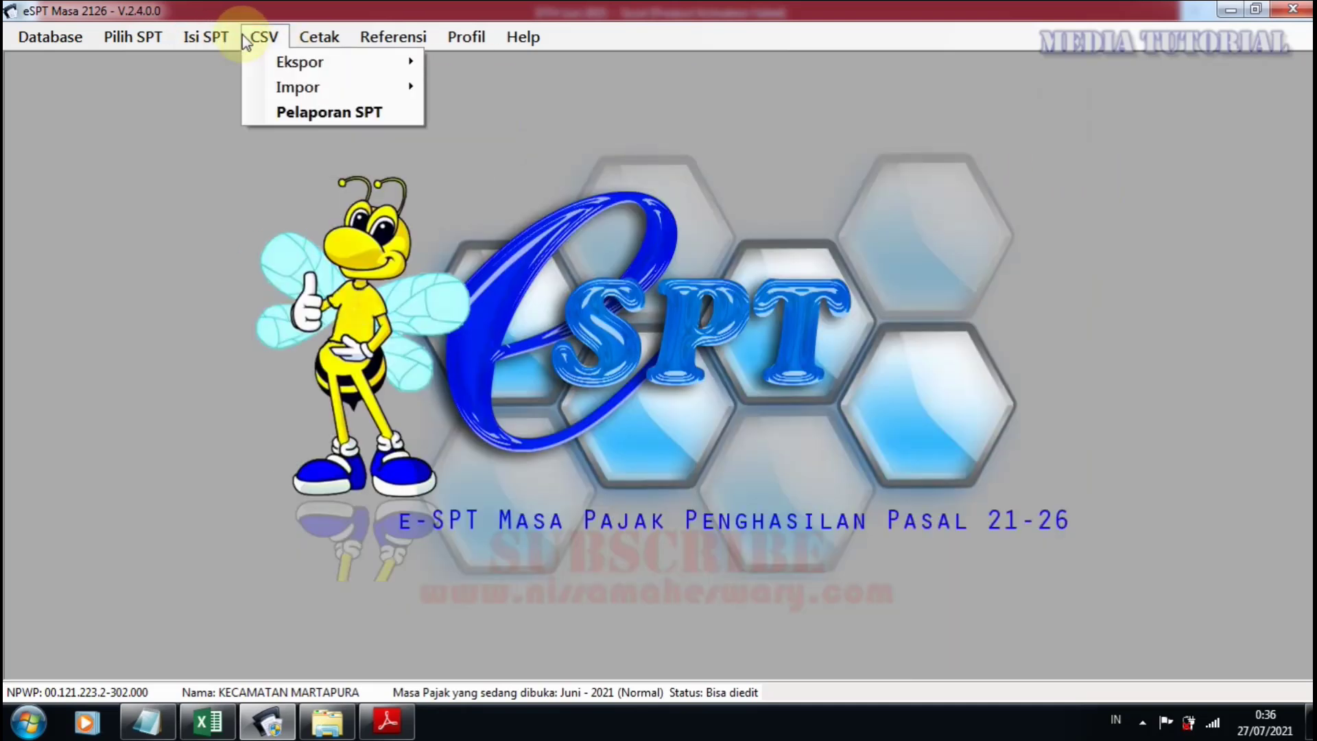
mouse_move(286, 89)
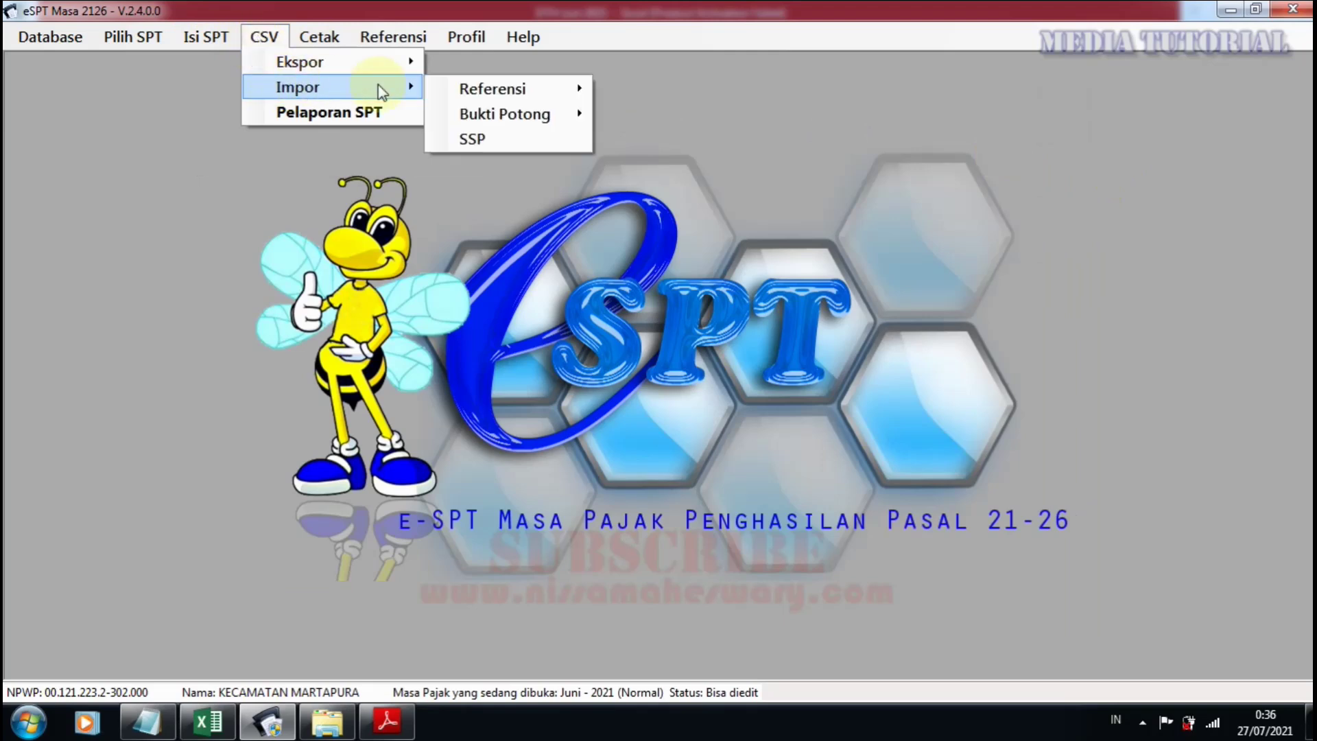
mouse_move(507, 117)
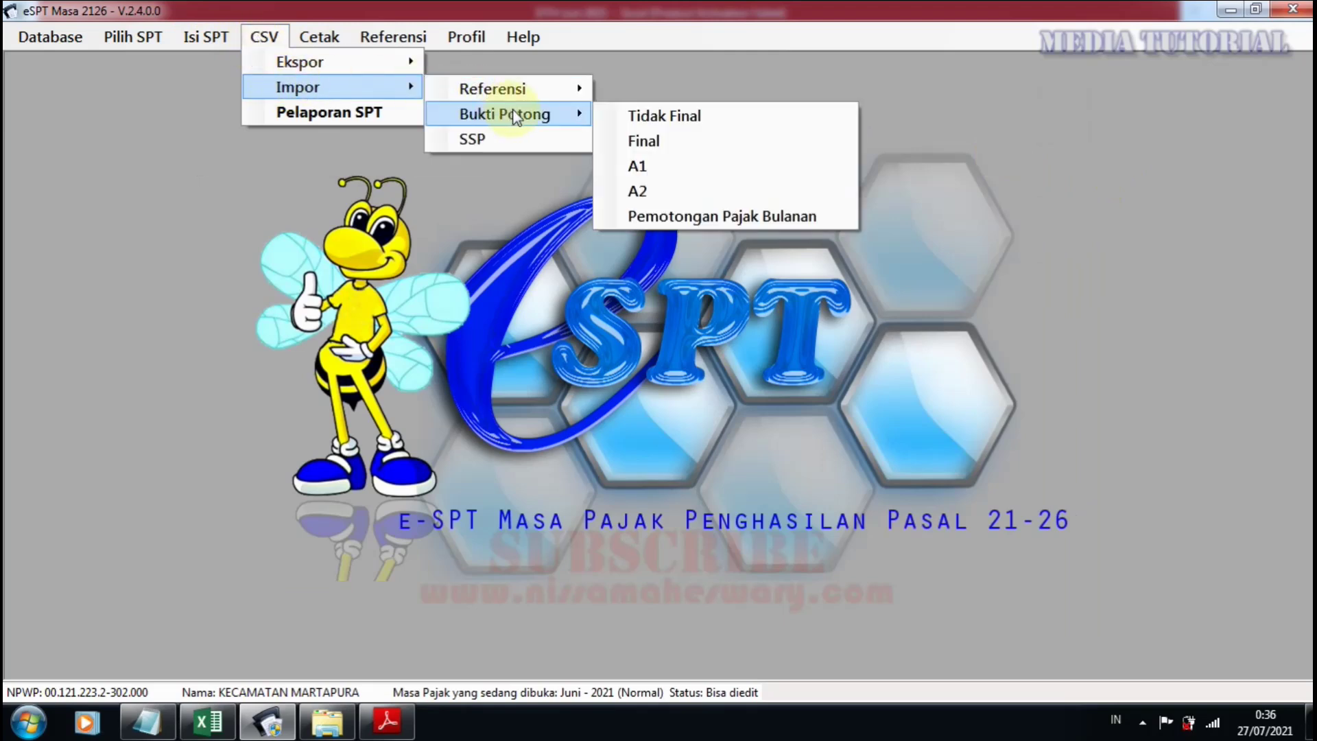
left_click(677, 143)
Open the Impor Bukti Potong Final dialog via CSV > Impor > Bukti Potong > Final.
left_click(207, 37)
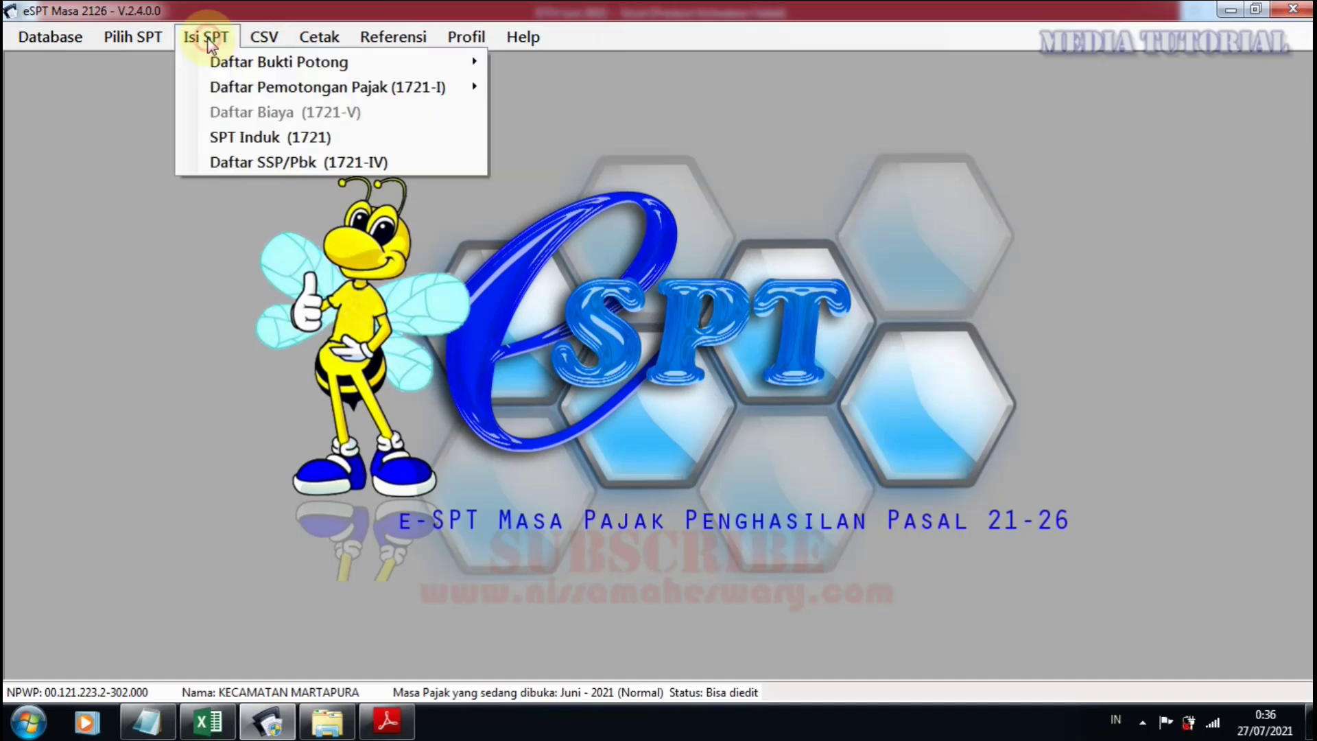
mouse_move(435, 62)
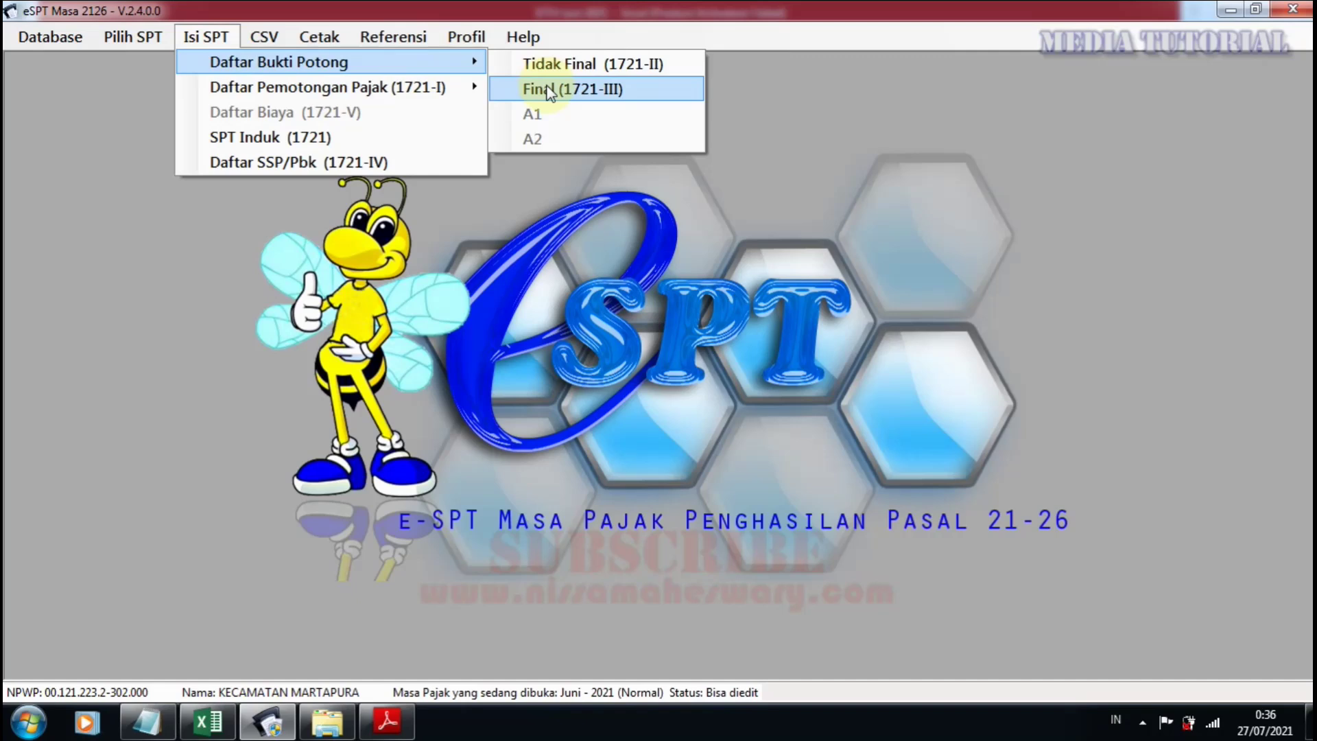
left_click(549, 90)
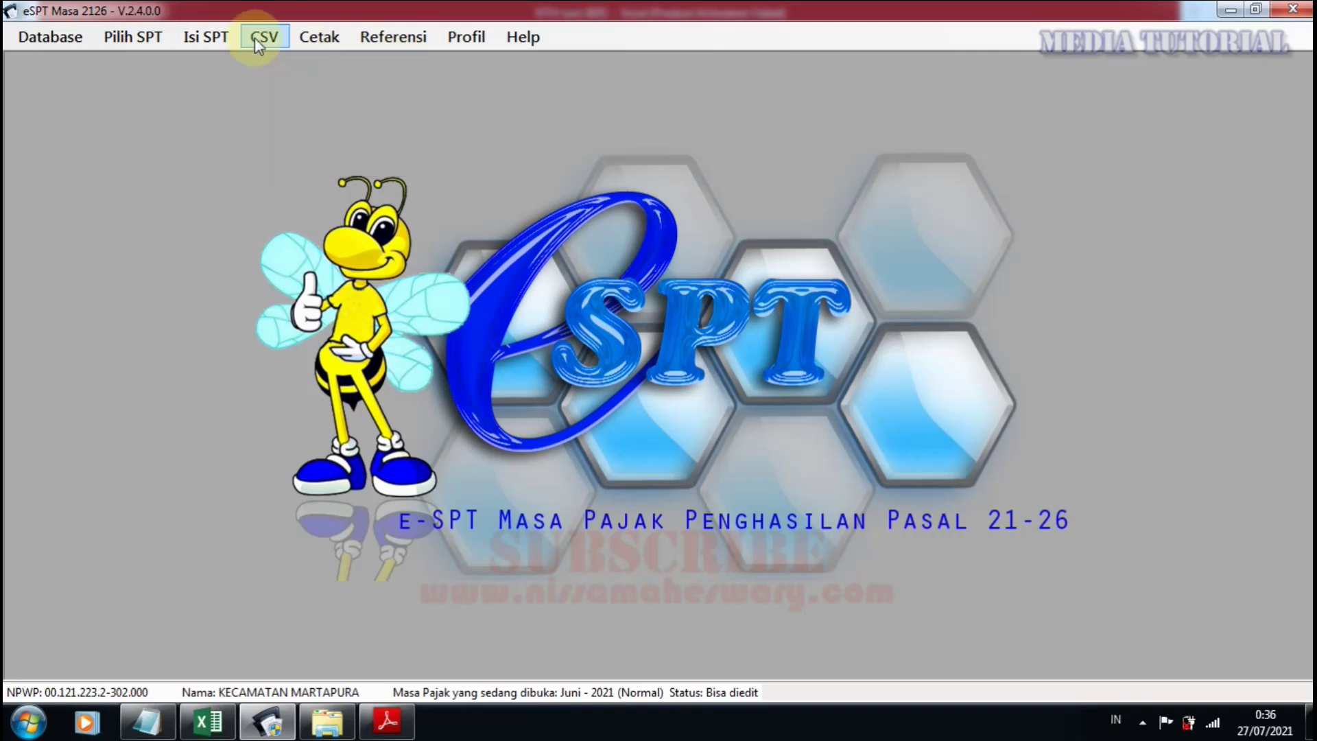
left_click(266, 39)
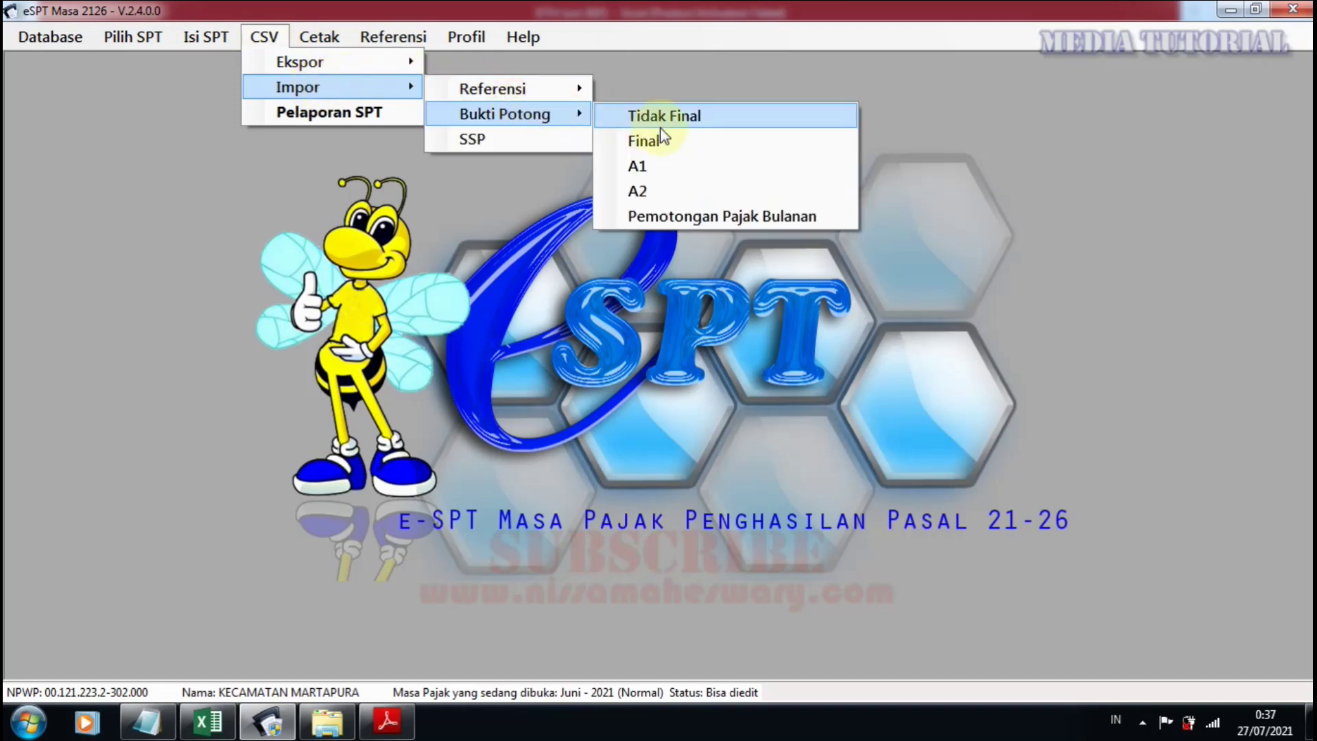
left_click(661, 141)
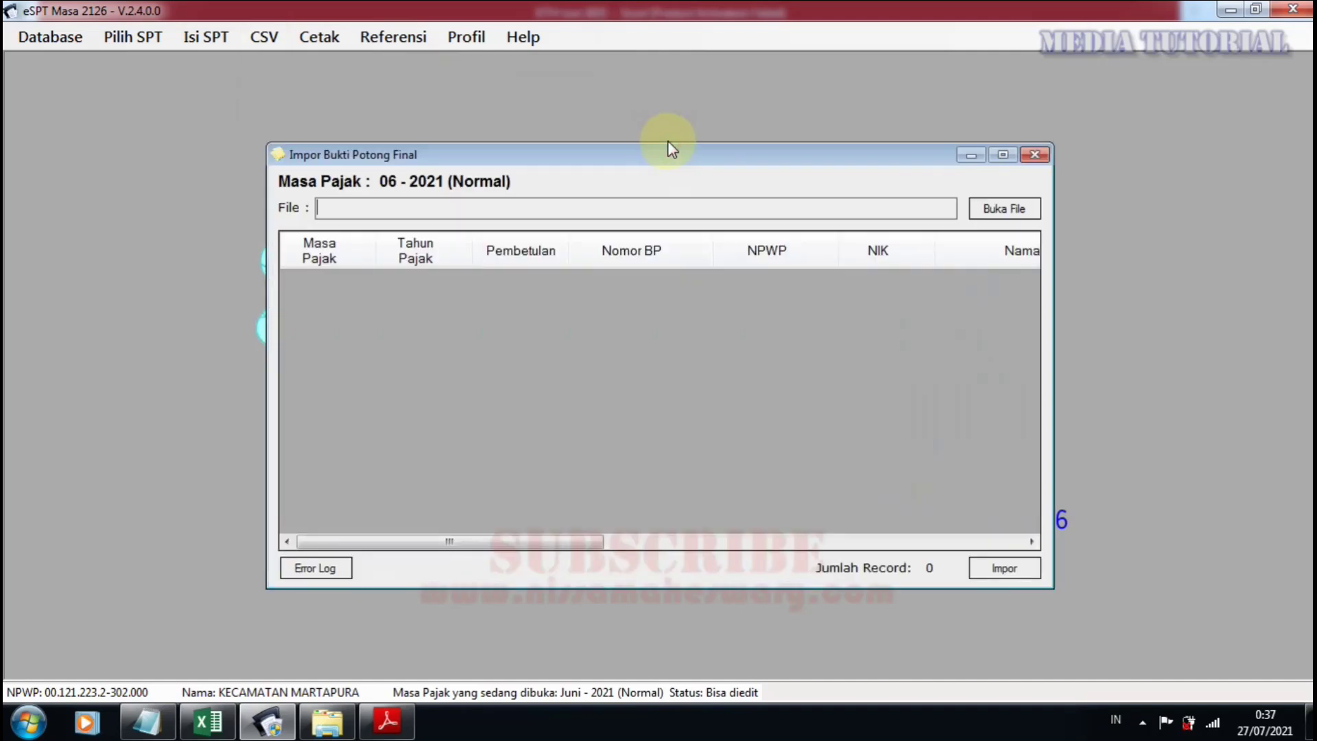